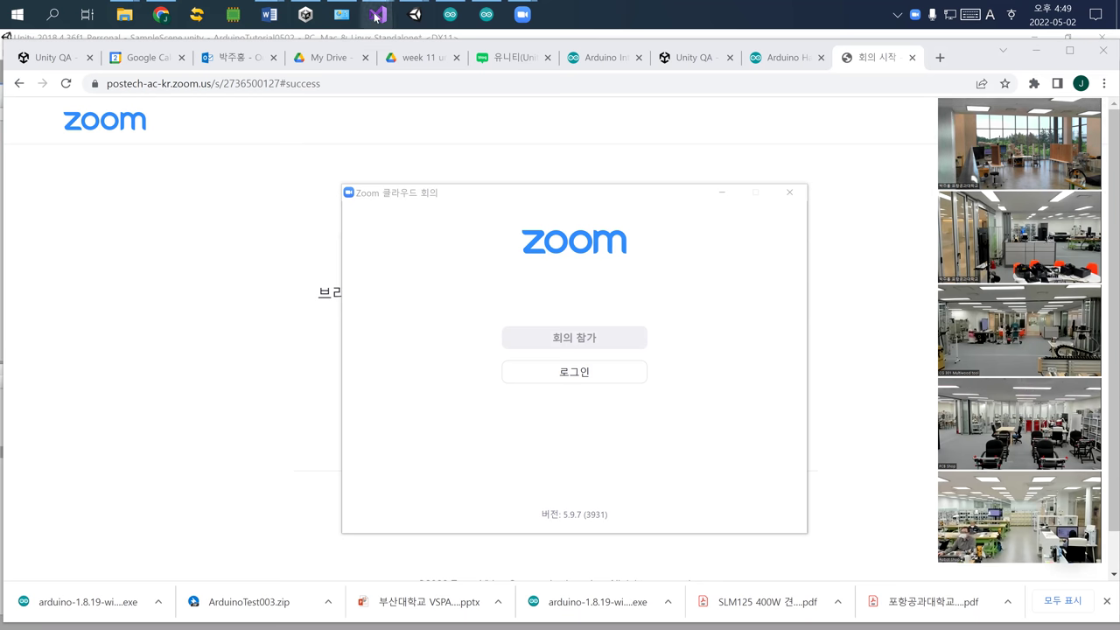
Bring the PointLight.cs script in Visual Studio in front of the browser.
{"action": "mouse_move", "coordinate": [376, 16]}
{"action": "left_click", "coordinate": [413, 99]}
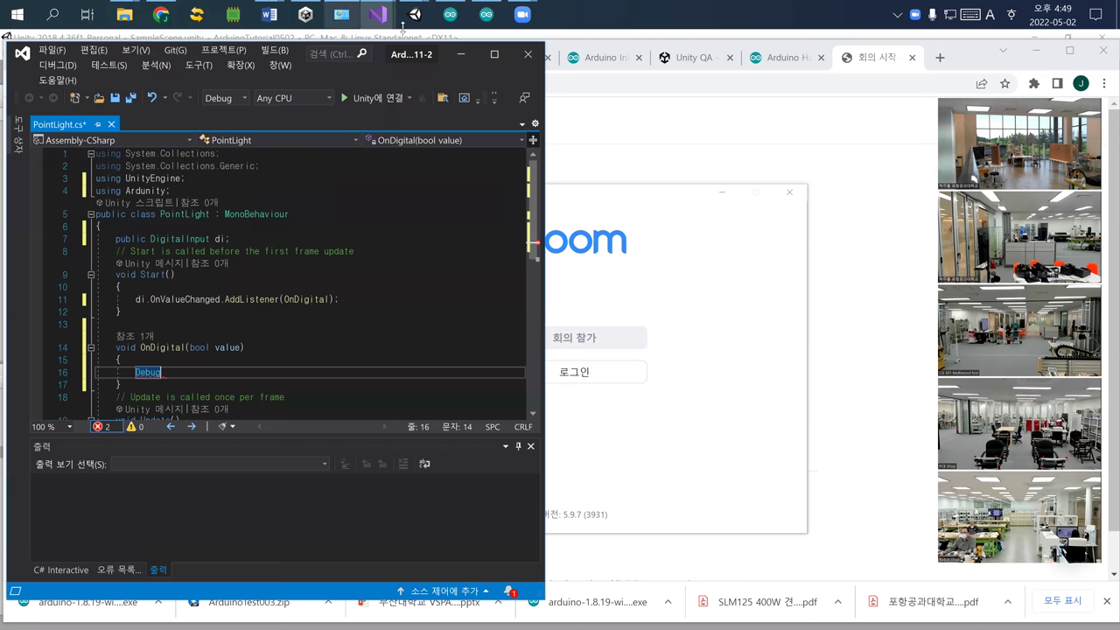
Back in Unity, create an empty child GameObject under Arduino and start renaming it A0AnalogInput.
{"action": "mouse_move", "coordinate": [414, 15]}
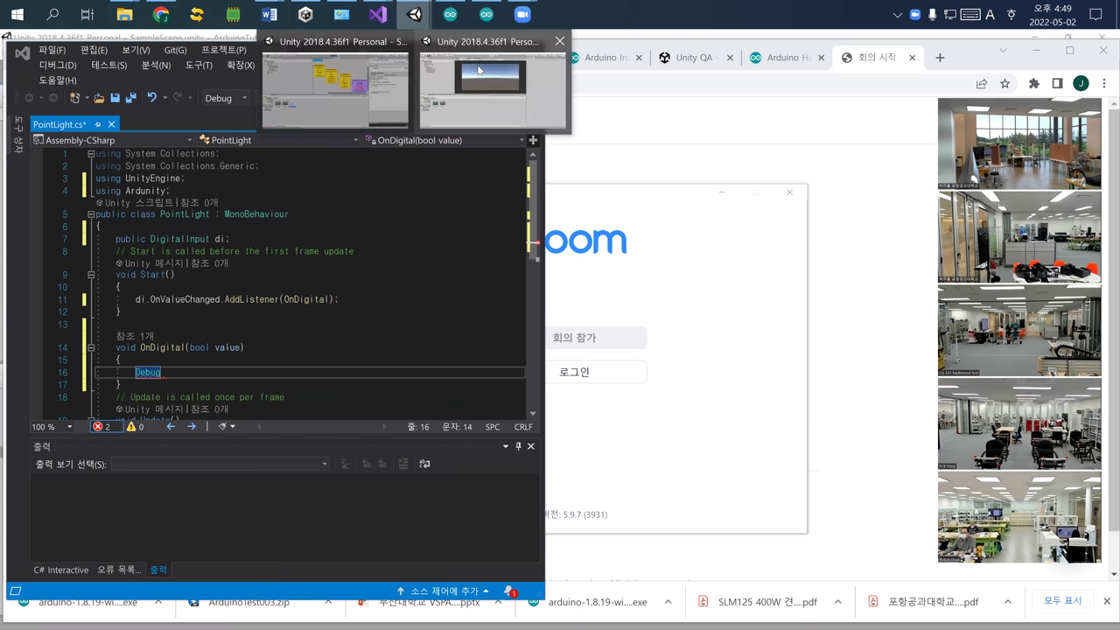
{"action": "left_click", "coordinate": [479, 70]}
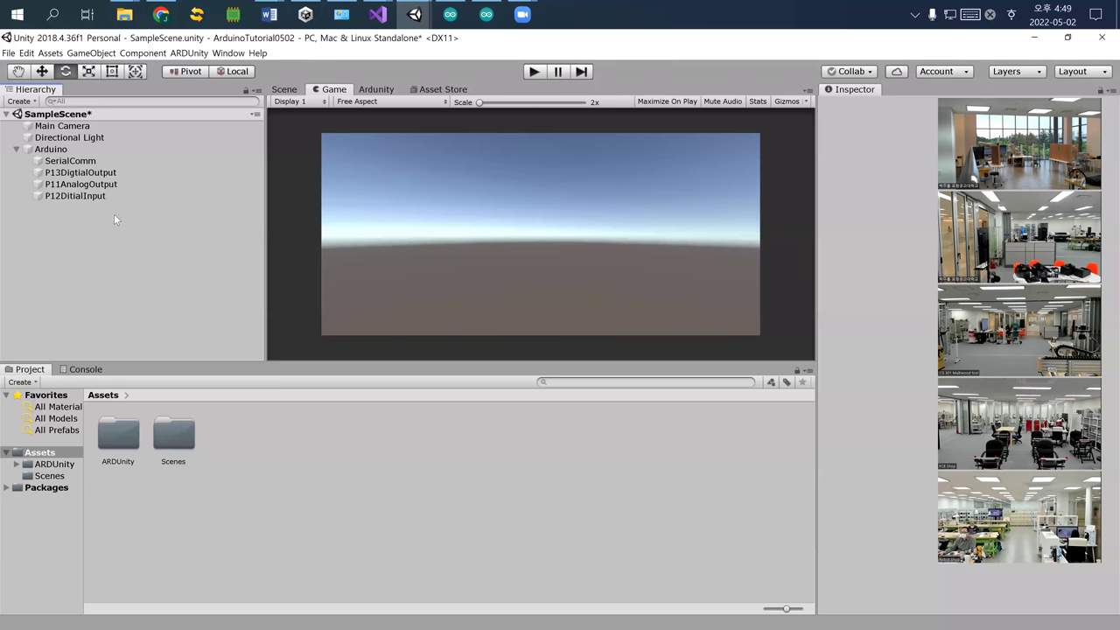
{"action": "left_click", "coordinate": [67, 151]}
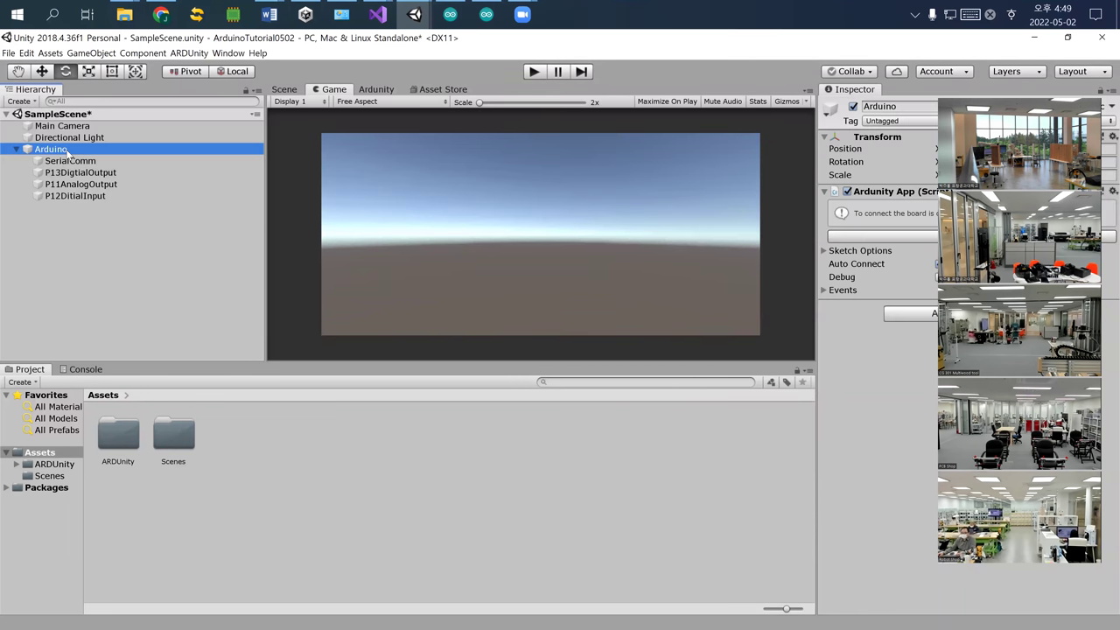
{"action": "right_click", "coordinate": [68, 153]}
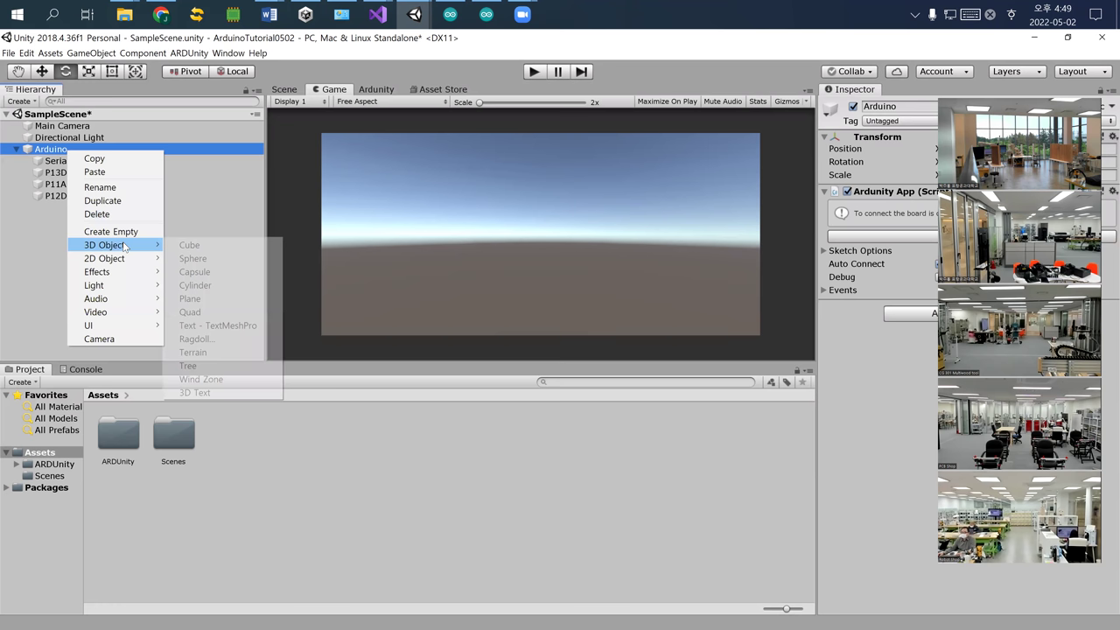
{"action": "left_click", "coordinate": [122, 232]}
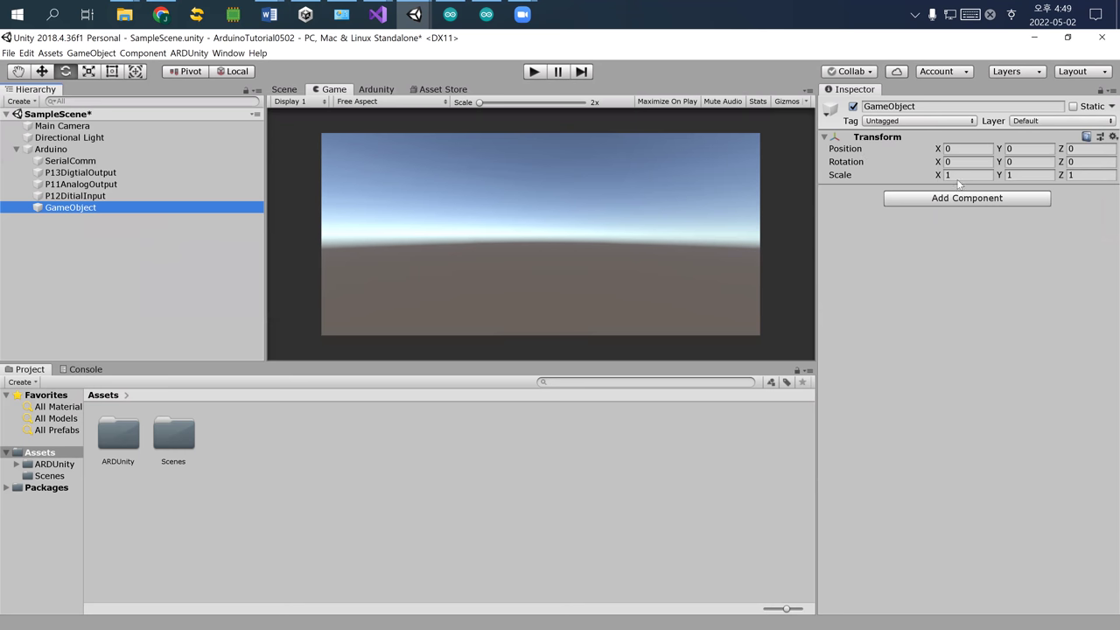
{"action": "left_click", "coordinate": [919, 106]}
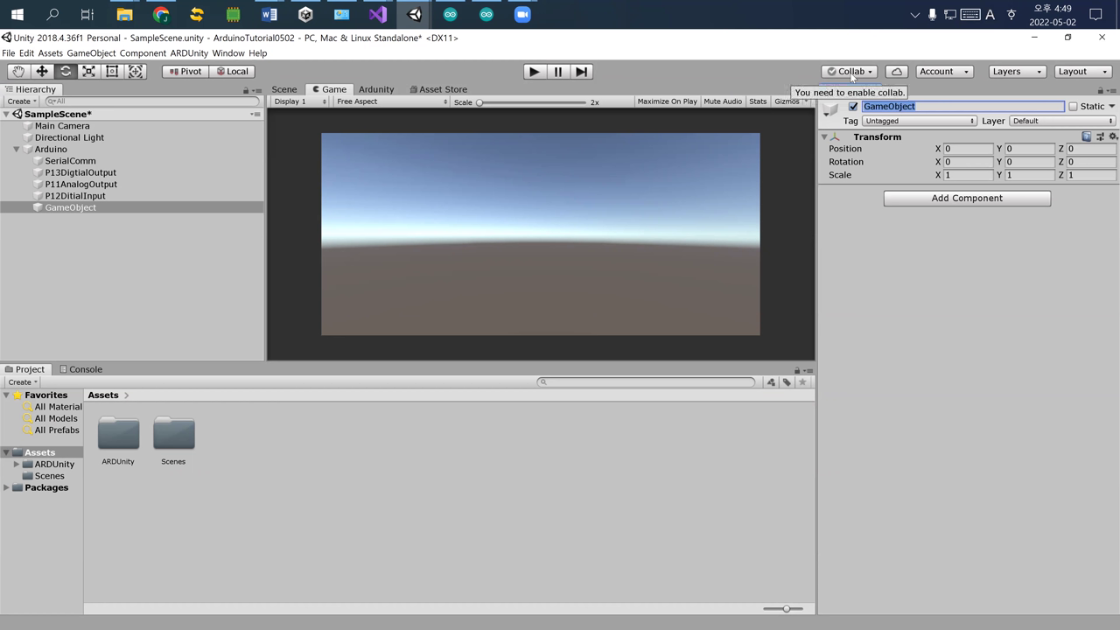
{"action": "type", "text": "A"}
{"action": "type", "text": "0AnalogInput"}
Add the ARDUnity > Controller > Basic > AnalogInput component to the new GameObject.
{"action": "left_click", "coordinate": [917, 198]}
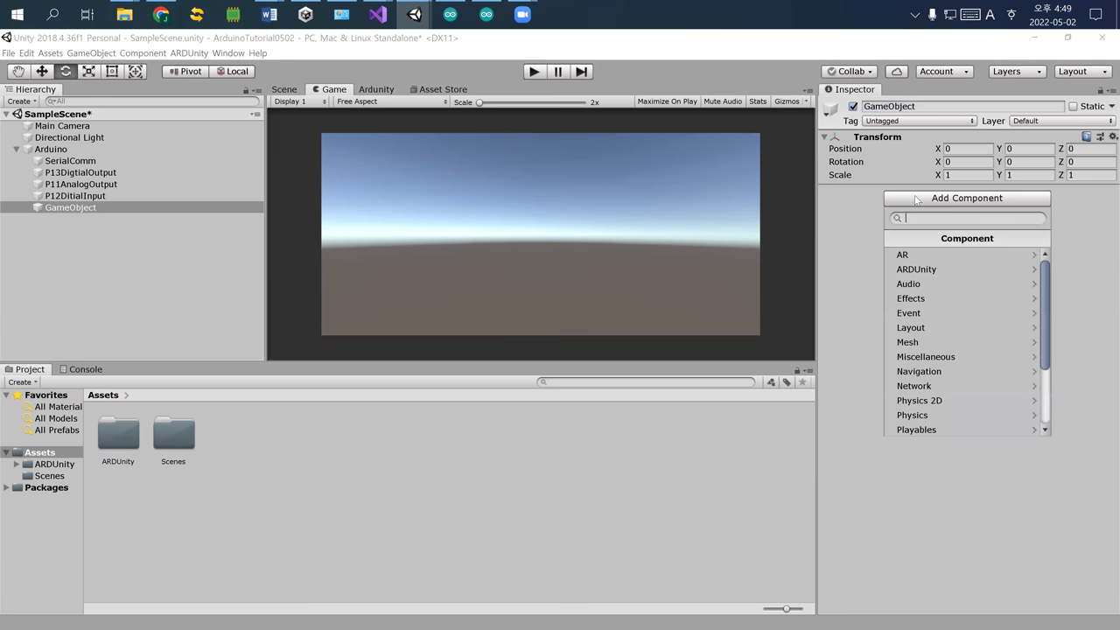
{"action": "left_click", "coordinate": [936, 269]}
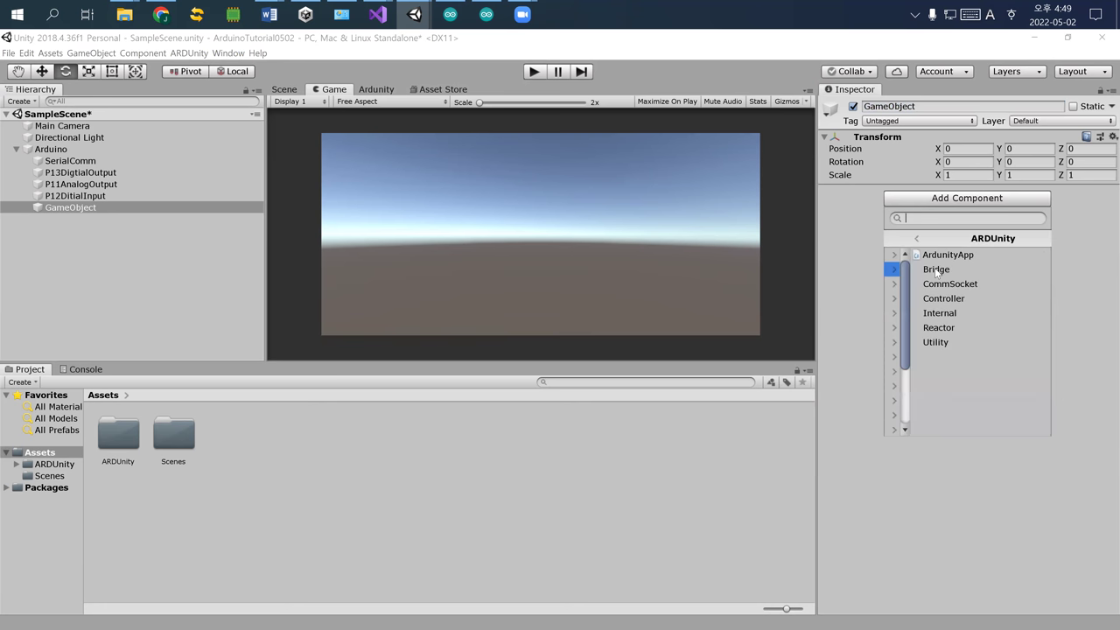
{"action": "left_click", "coordinate": [933, 296]}
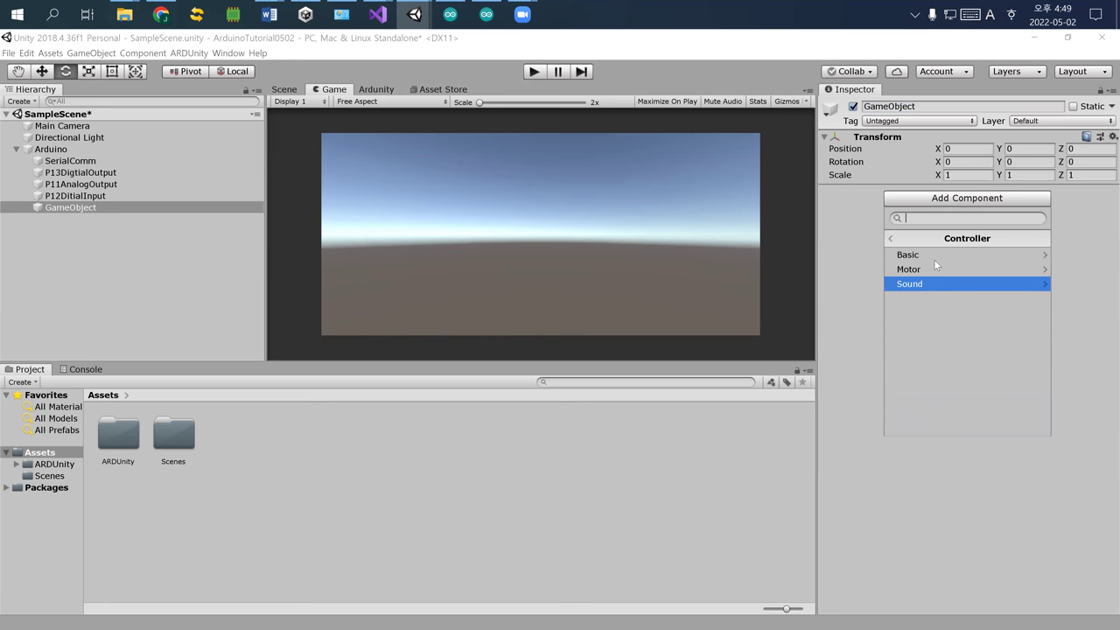
{"action": "left_click", "coordinate": [936, 254]}
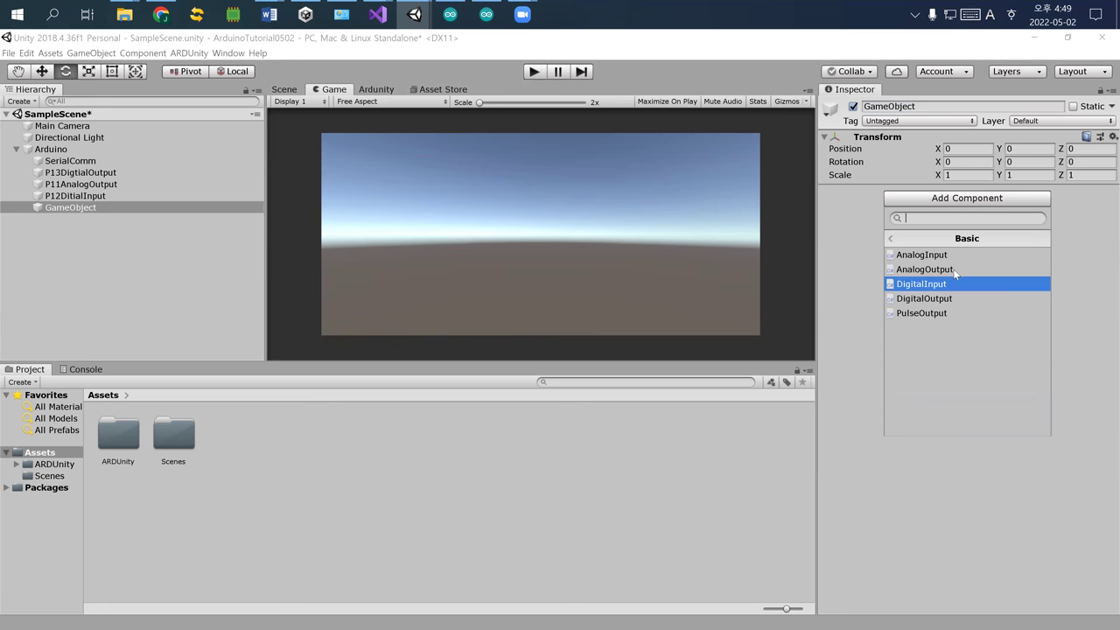
{"action": "left_click", "coordinate": [953, 255]}
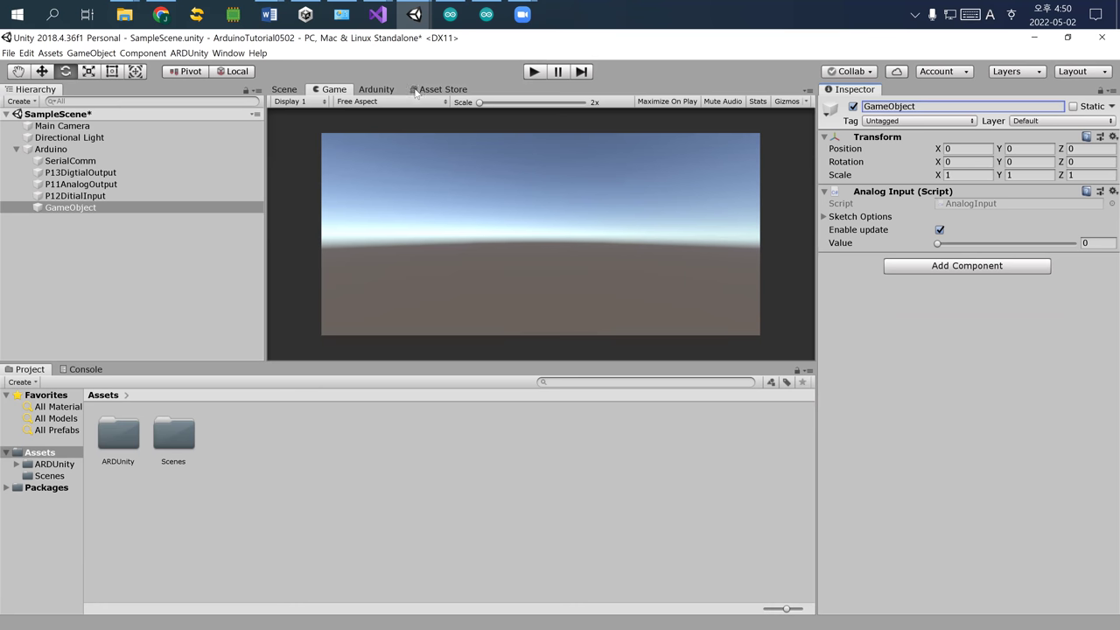
In the Ardunity graph, move the AnalogInput node (pin A0) to the lower right beside DigitalInput.
{"action": "left_click", "coordinate": [385, 91]}
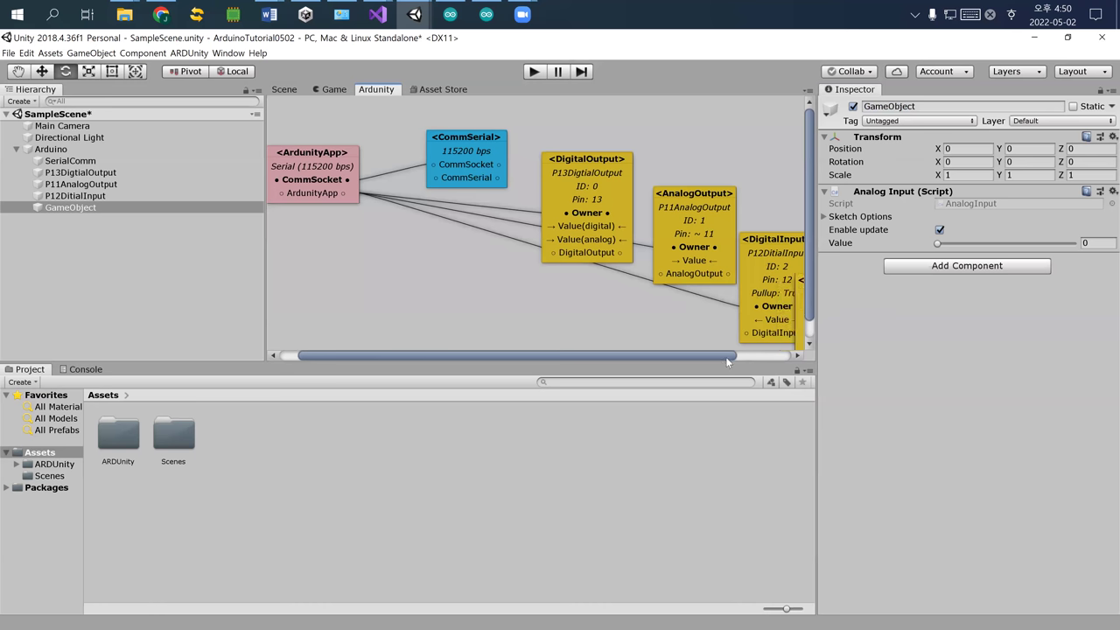
{"action": "left_click_drag", "start_coordinate": [726, 356], "coordinate": [786, 356]}
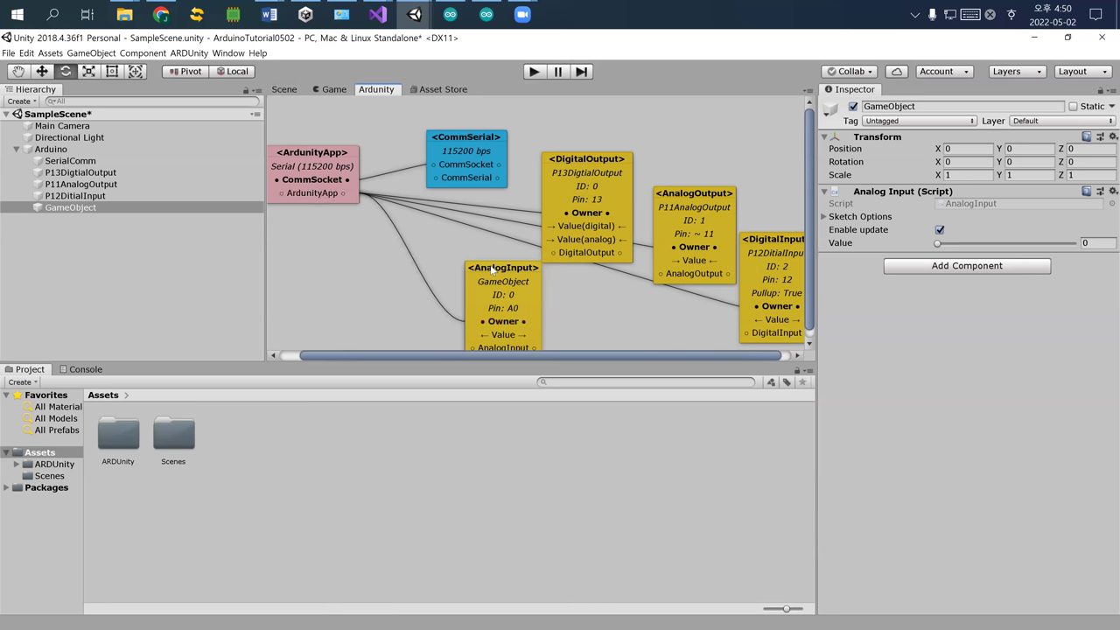
{"action": "left_click_drag", "start_coordinate": [492, 270], "coordinate": [774, 346]}
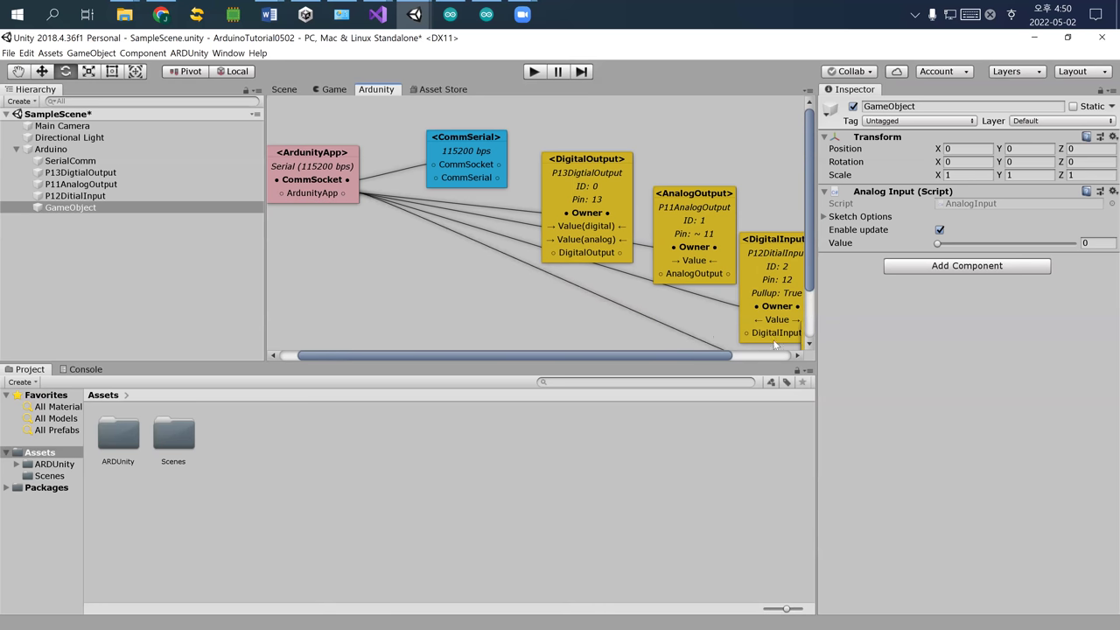
{"action": "left_click", "coordinate": [797, 356]}
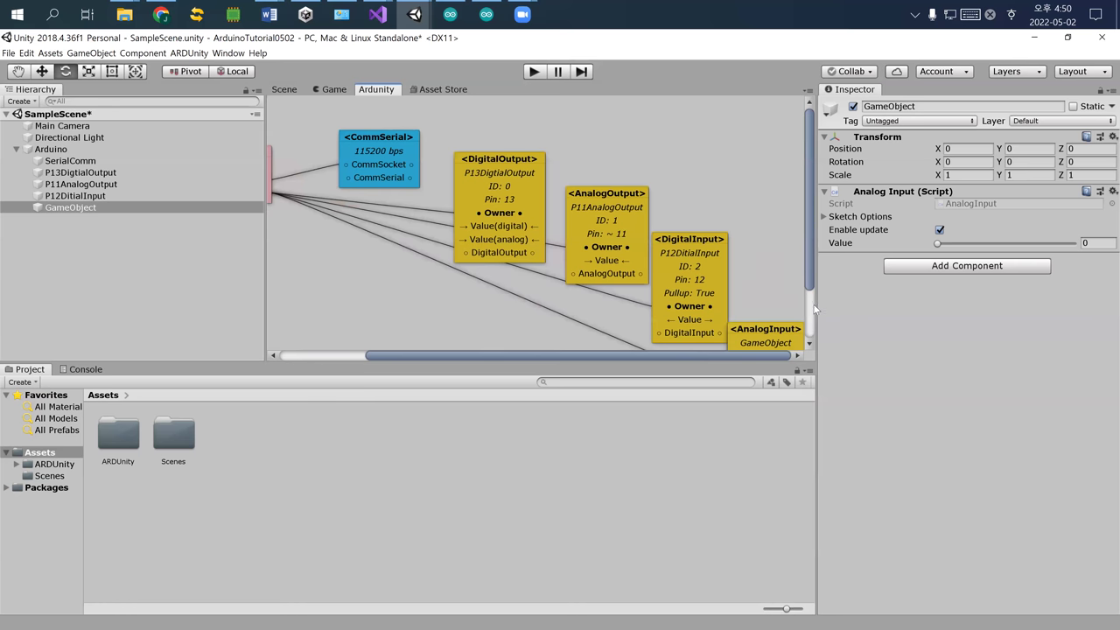
{"action": "scroll", "coordinate": [814, 308], "scroll_direction": "down", "scroll_amount": 2}
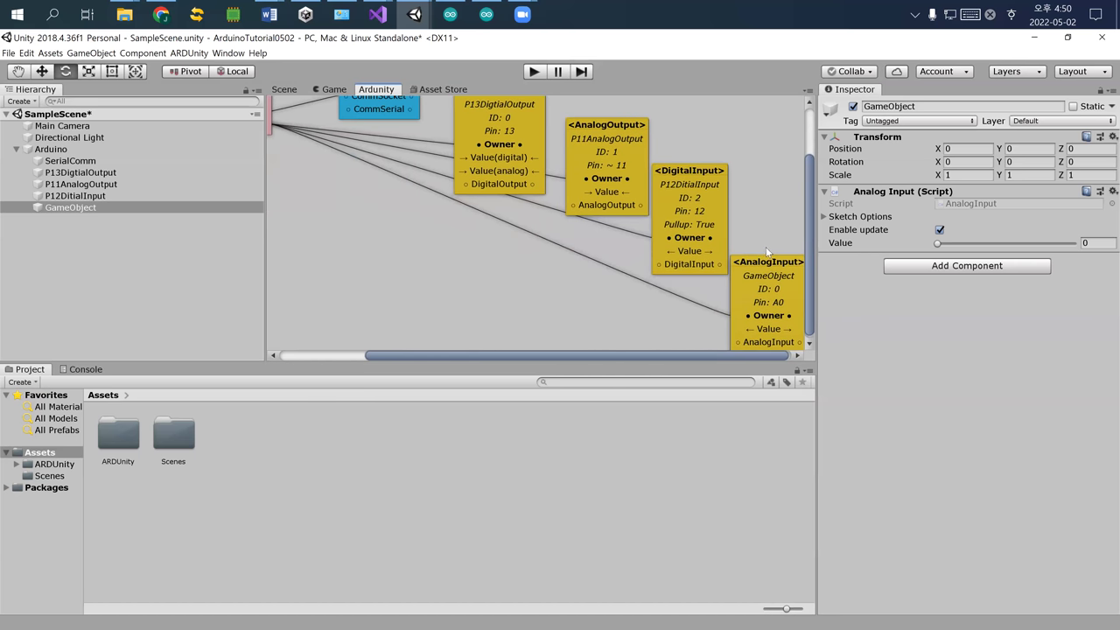
{"action": "scroll", "coordinate": [766, 252], "scroll_direction": "up", "scroll_amount": 1}
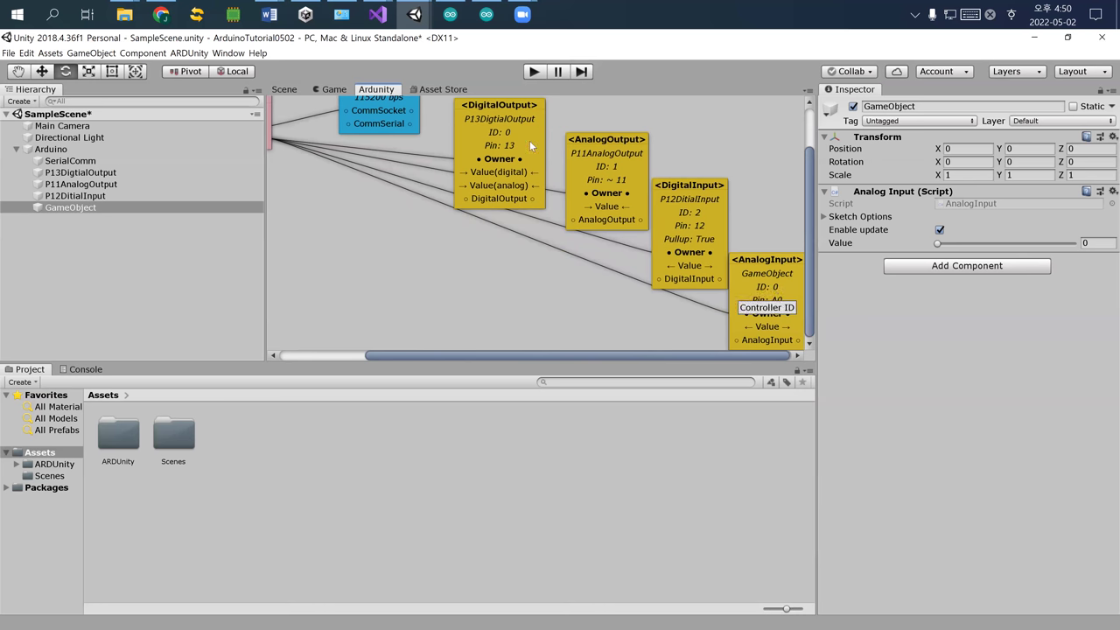
Set the AnalogInput sketch id to 3, keeping pin A0, then select Arduino.
{"action": "left_click", "coordinate": [826, 218]}
{"action": "key", "text": "Tab"}
{"action": "type", "text": "3"}
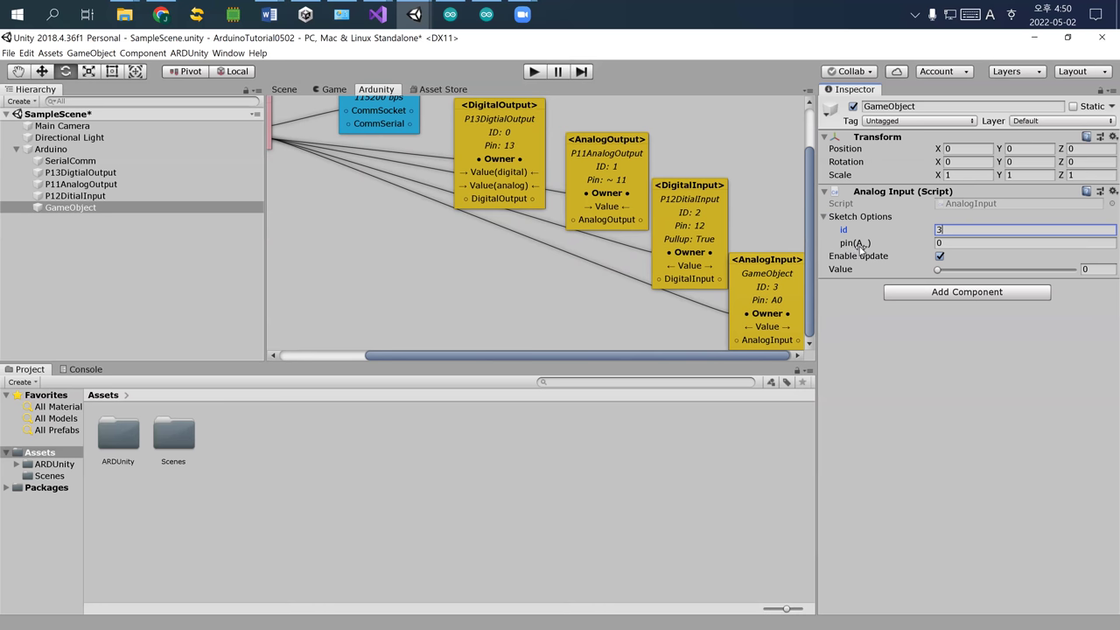
{"action": "left_click", "coordinate": [971, 243]}
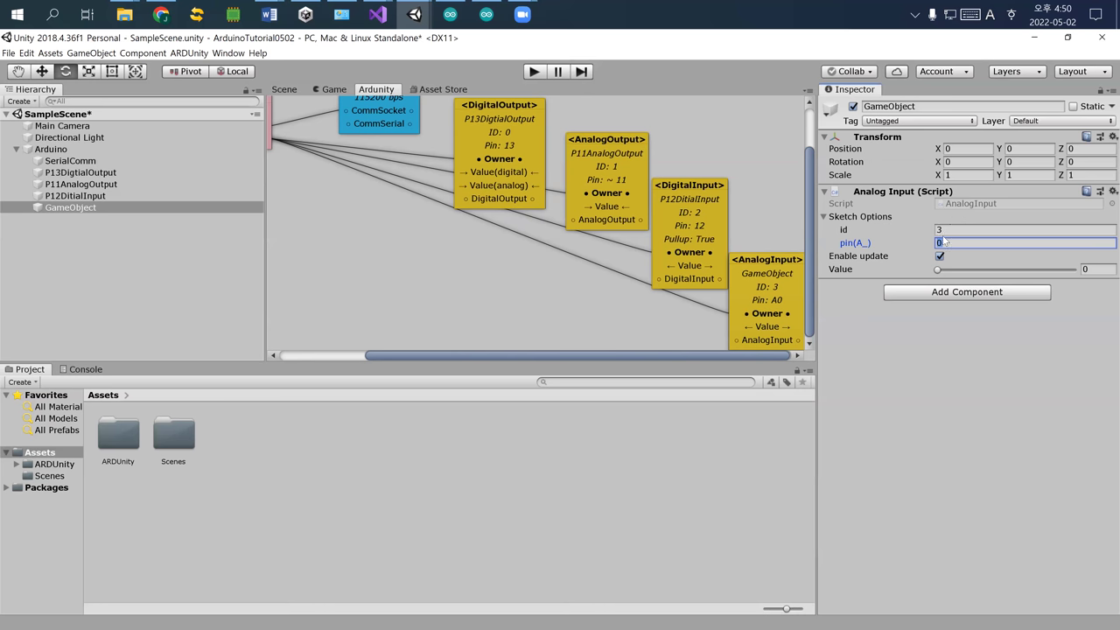
{"action": "left_click", "coordinate": [73, 152]}
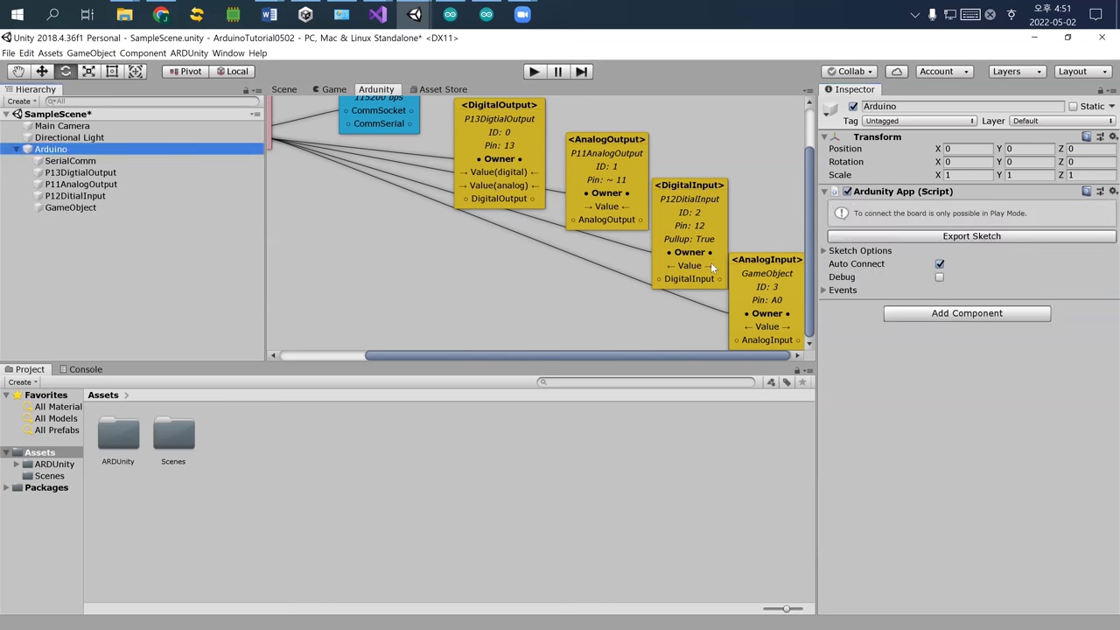
Export the sketch as ArduinoClassDemoAnalogInput into the 2022 05 31 AR VR Studio Course Materials folder.
{"action": "left_click", "coordinate": [988, 236]}
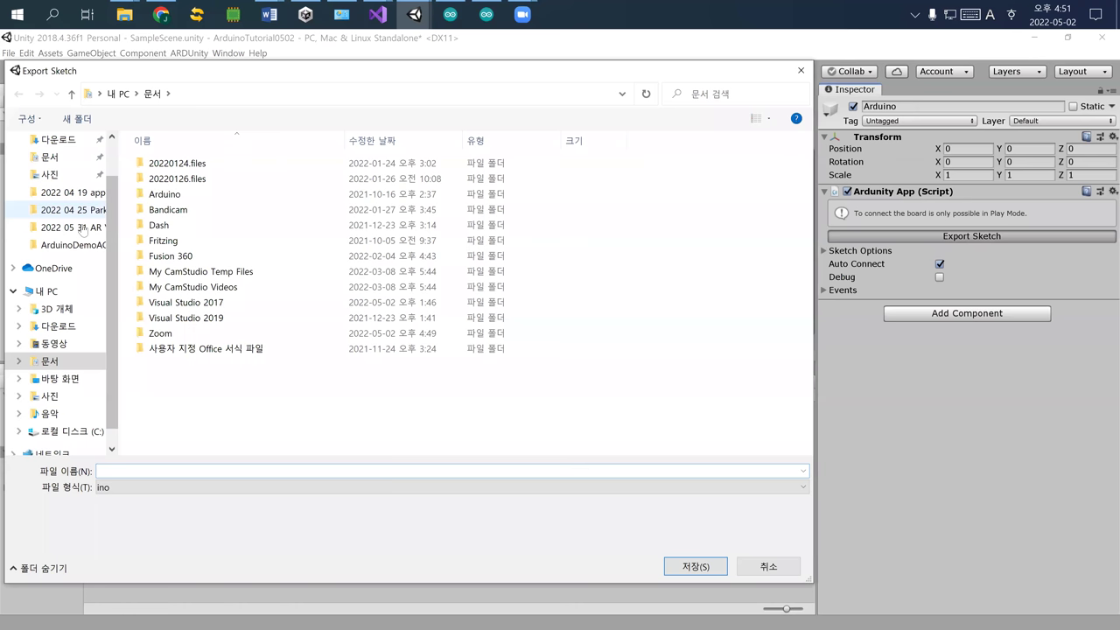
{"action": "left_click", "coordinate": [83, 231]}
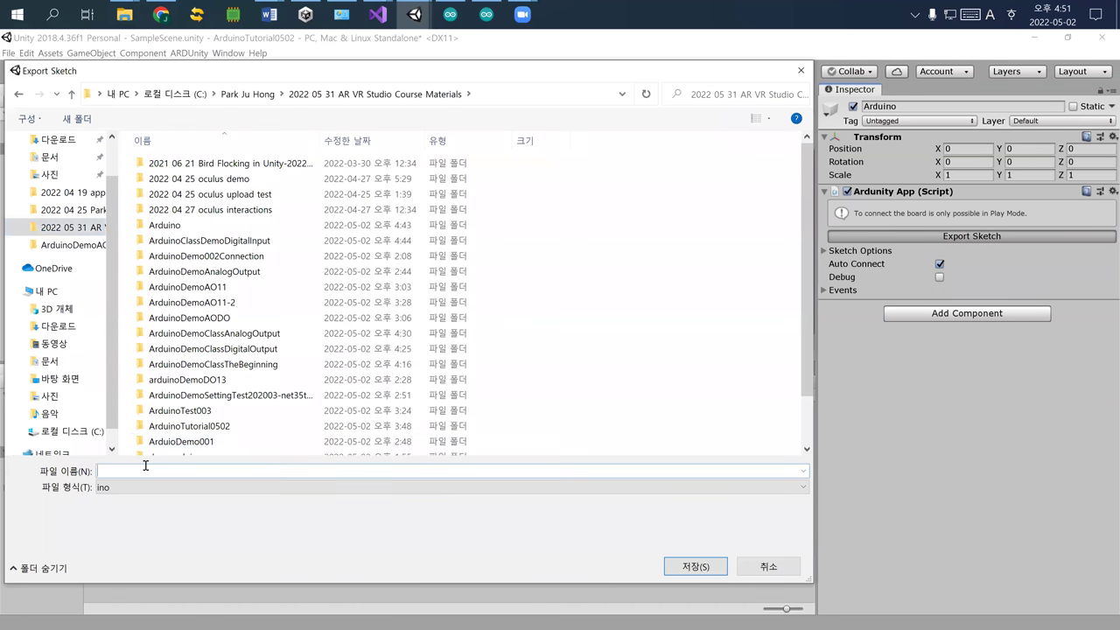
{"action": "type", "text": "a"}
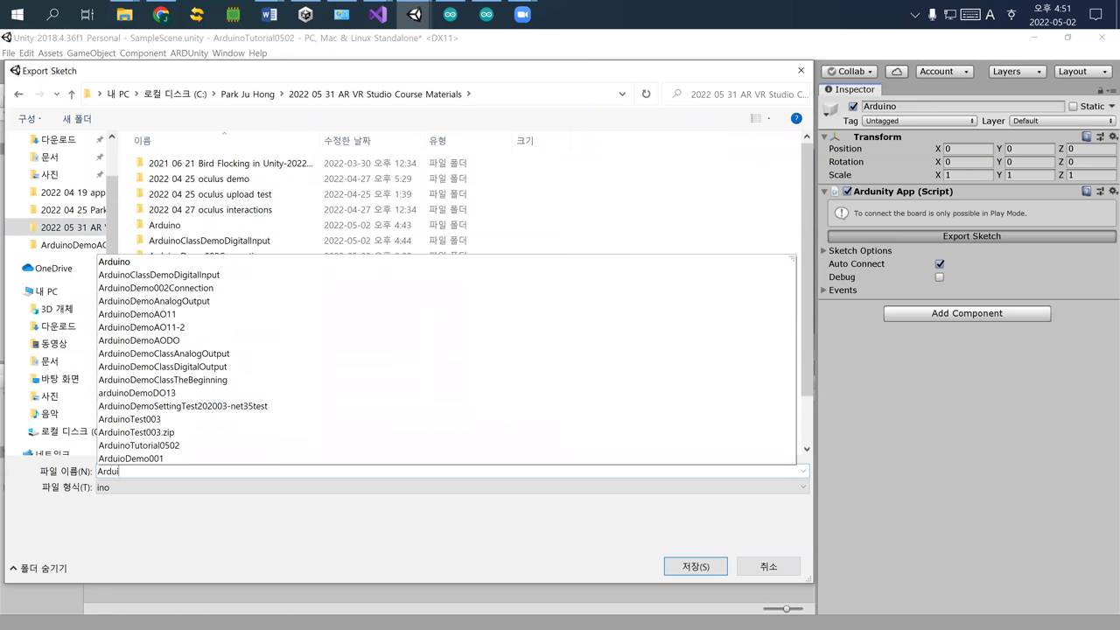
{"action": "type", "text": "ArduinoClassDemoAnalog"}
{"action": "type", "text": "nput"}
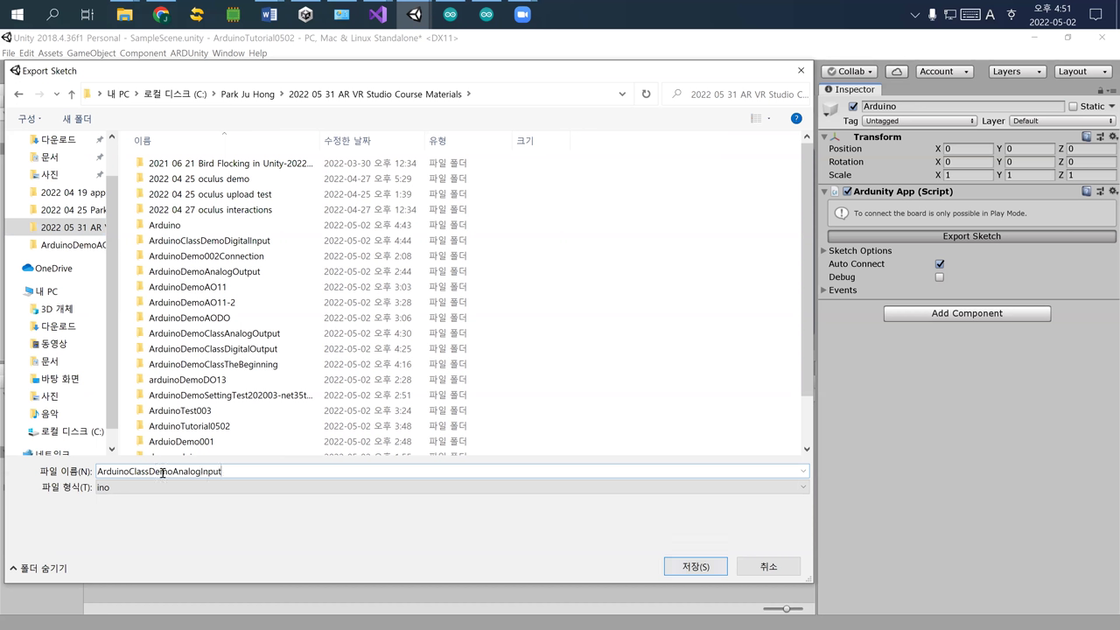
{"action": "key", "text": "Return"}
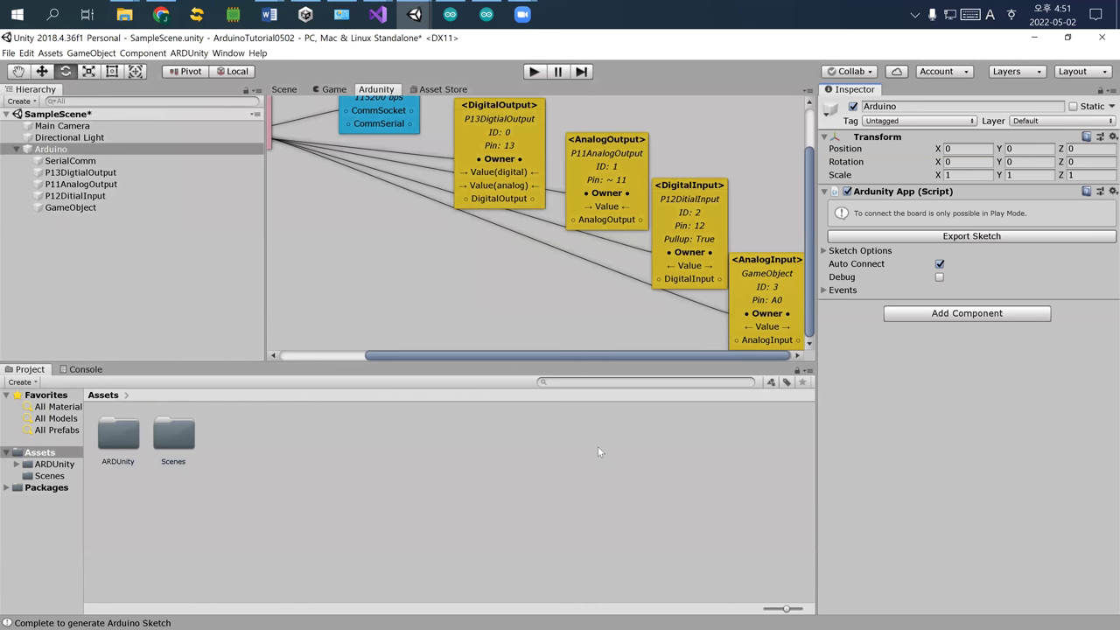
{"action": "left_click", "coordinate": [487, 14]}
{"action": "left_click", "coordinate": [907, 115]}
In File Explorer, open the ArduinoClassDemoAnalogInput folder and launch its .ino sketch in Arduino IDE.
{"action": "mouse_move", "coordinate": [127, 14]}
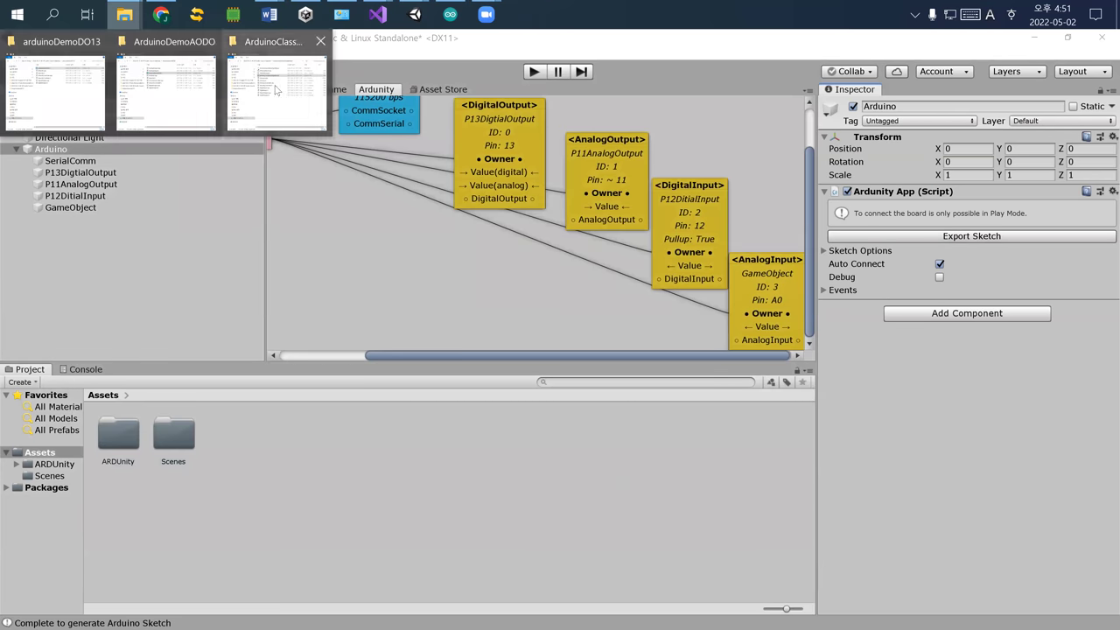
{"action": "left_click", "coordinate": [280, 90]}
{"action": "left_click", "coordinate": [381, 85]}
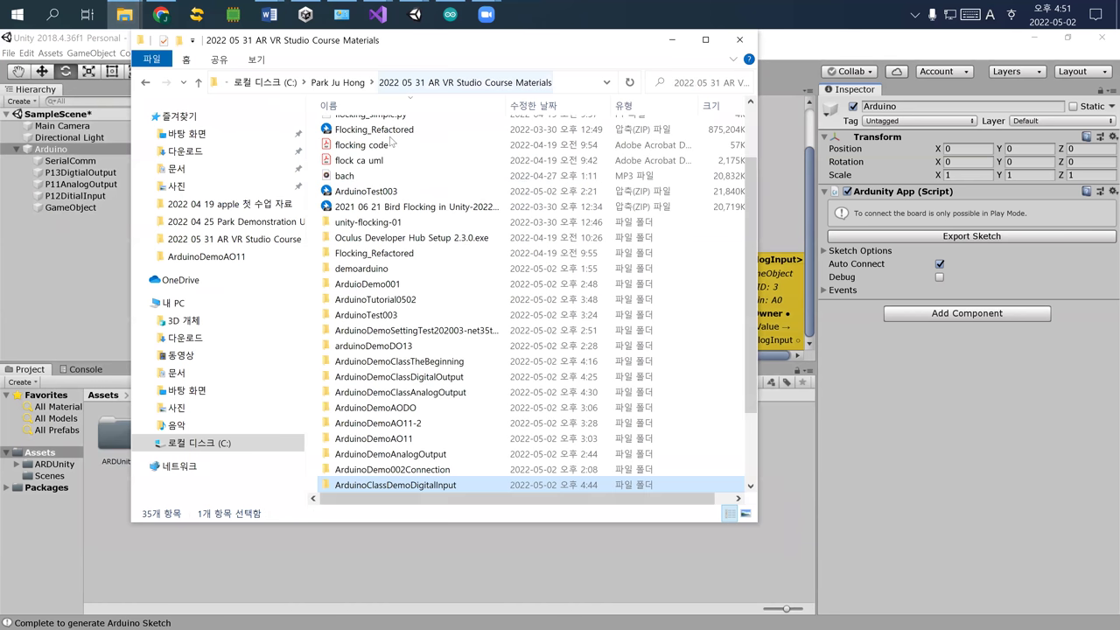
{"action": "scroll", "coordinate": [498, 385], "scroll_direction": "down", "scroll_amount": 1}
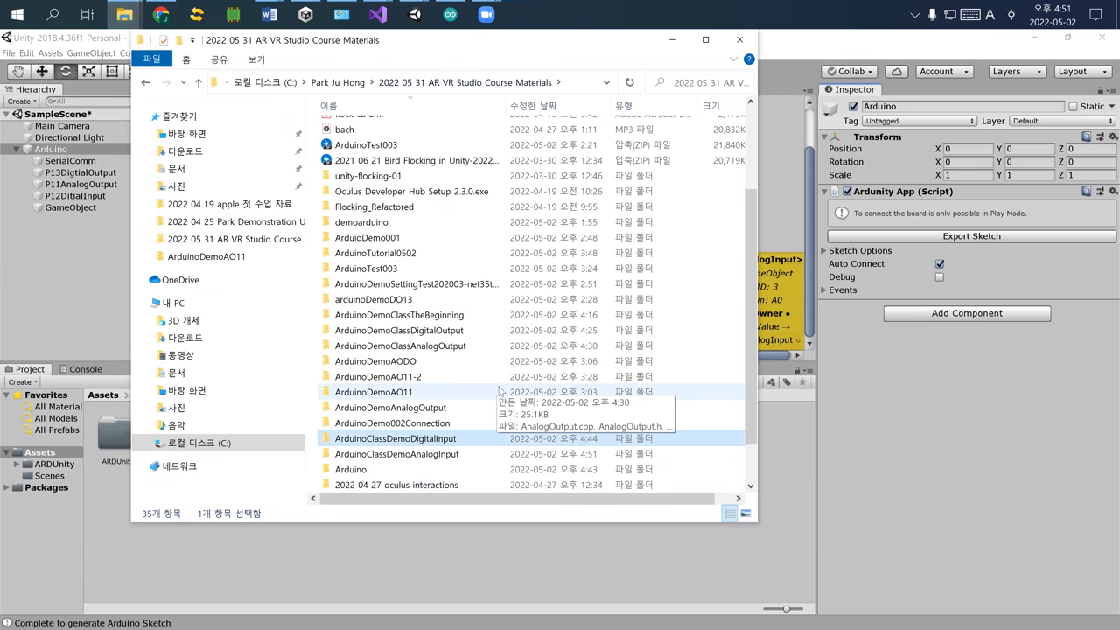
{"action": "scroll", "coordinate": [487, 382], "scroll_direction": "down", "scroll_amount": 1}
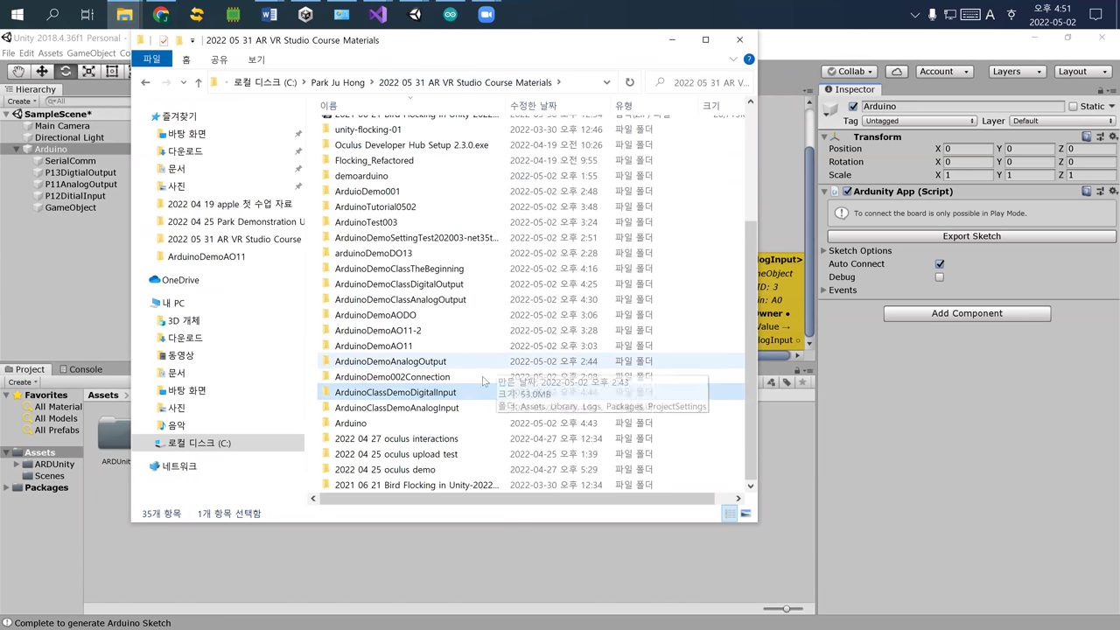
{"action": "left_click", "coordinate": [443, 410]}
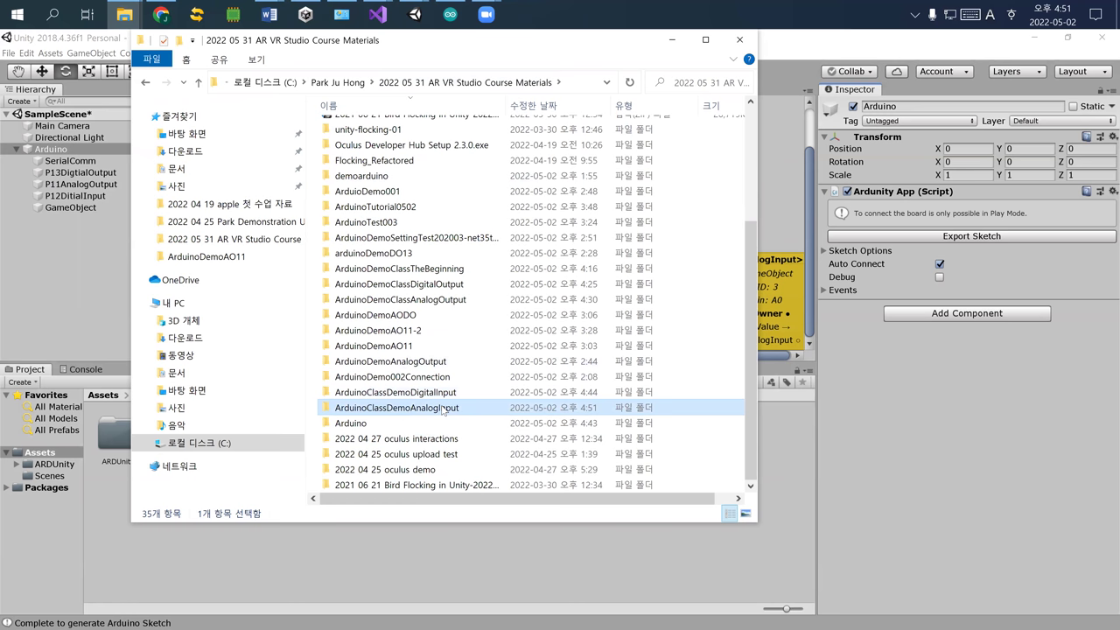
{"action": "double_click", "coordinate": [444, 409]}
{"action": "double_click", "coordinate": [411, 192]}
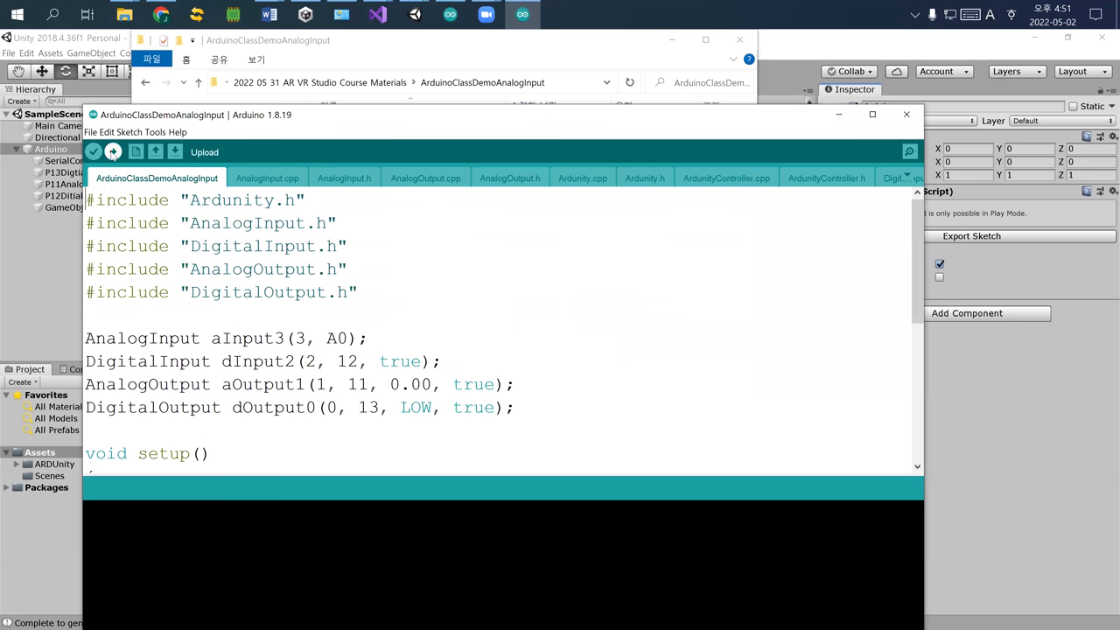
Upload the ArduinoClassDemoAnalogInput sketch to the board and return to Unity.
{"action": "left_click", "coordinate": [112, 151]}
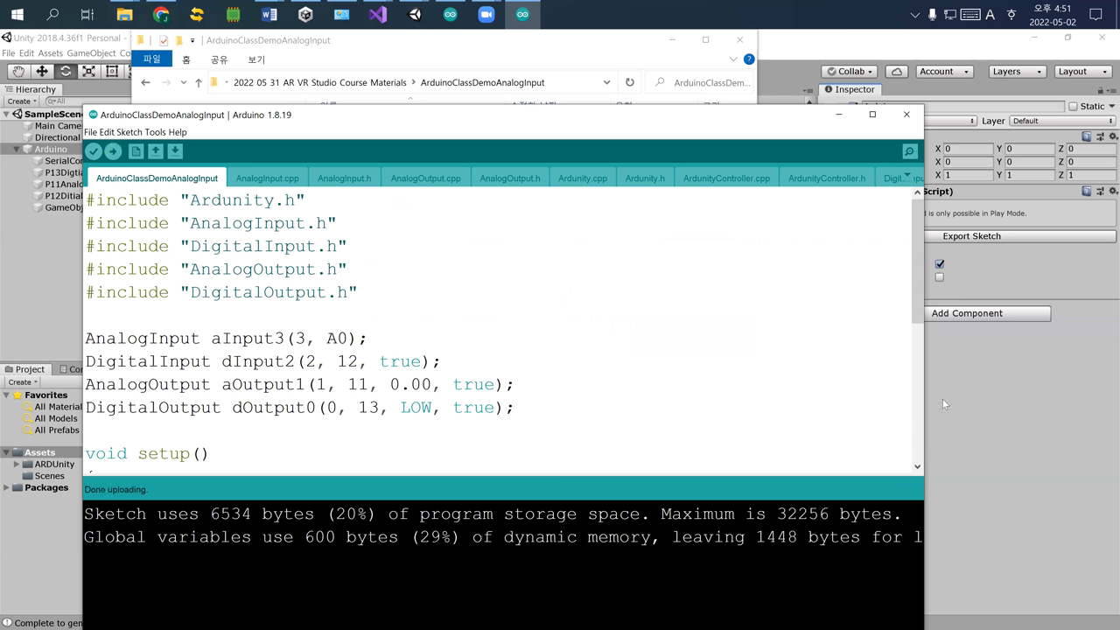
{"action": "left_click", "coordinate": [979, 404]}
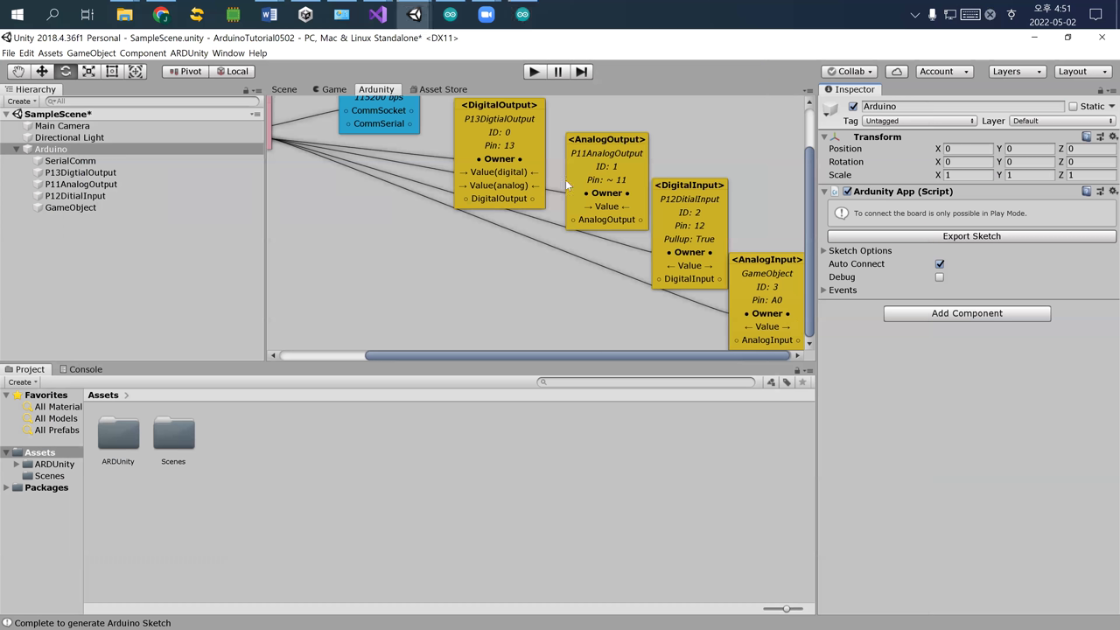
Run the scene, enable Debug on the Ardunity App, and watch GameObject's Analog Input Value.
{"action": "left_click", "coordinate": [535, 73]}
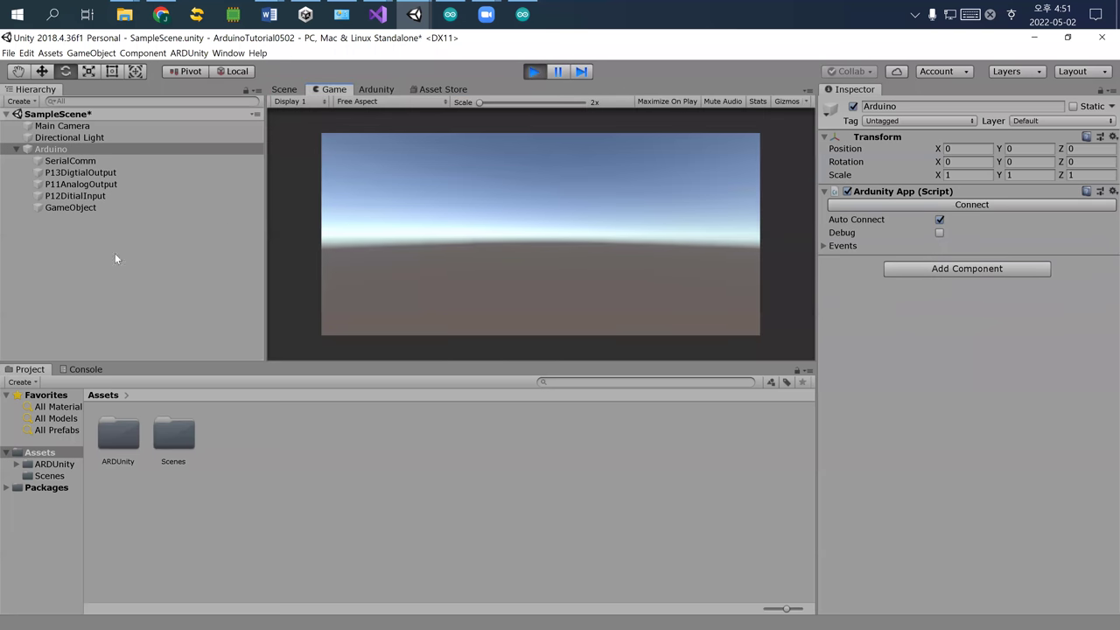
{"action": "left_click", "coordinate": [76, 208]}
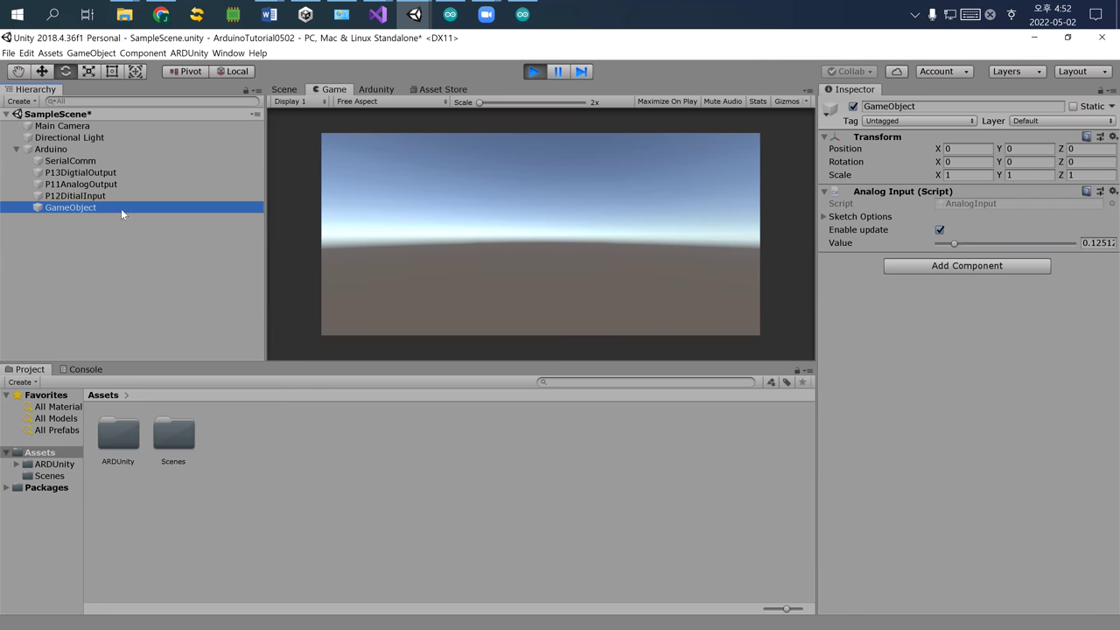
{"action": "left_click", "coordinate": [67, 150]}
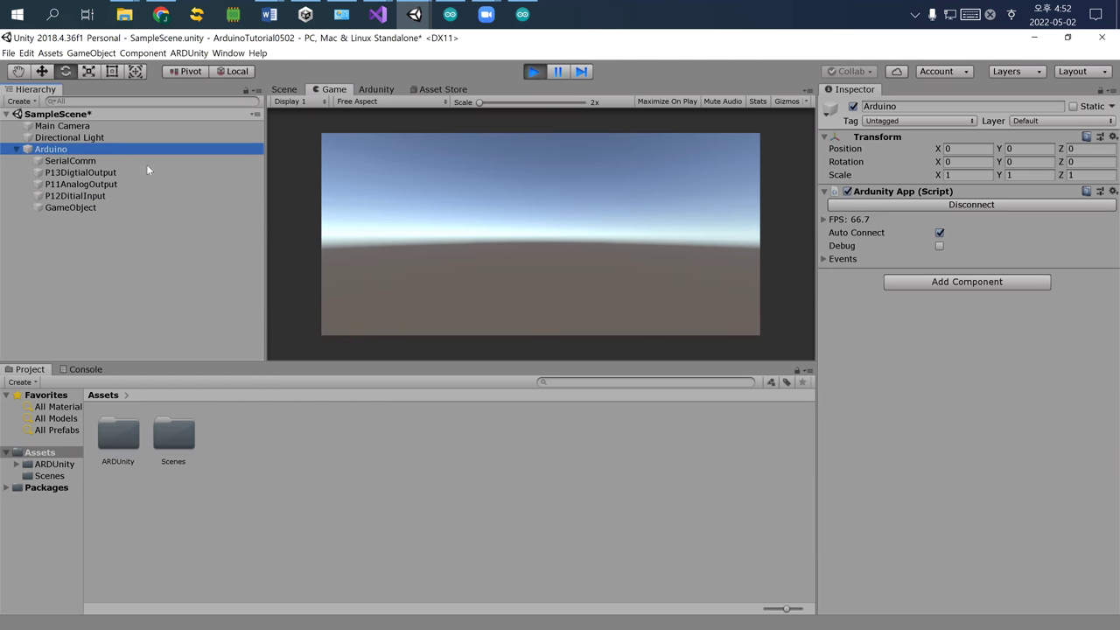
{"action": "left_click", "coordinate": [938, 246]}
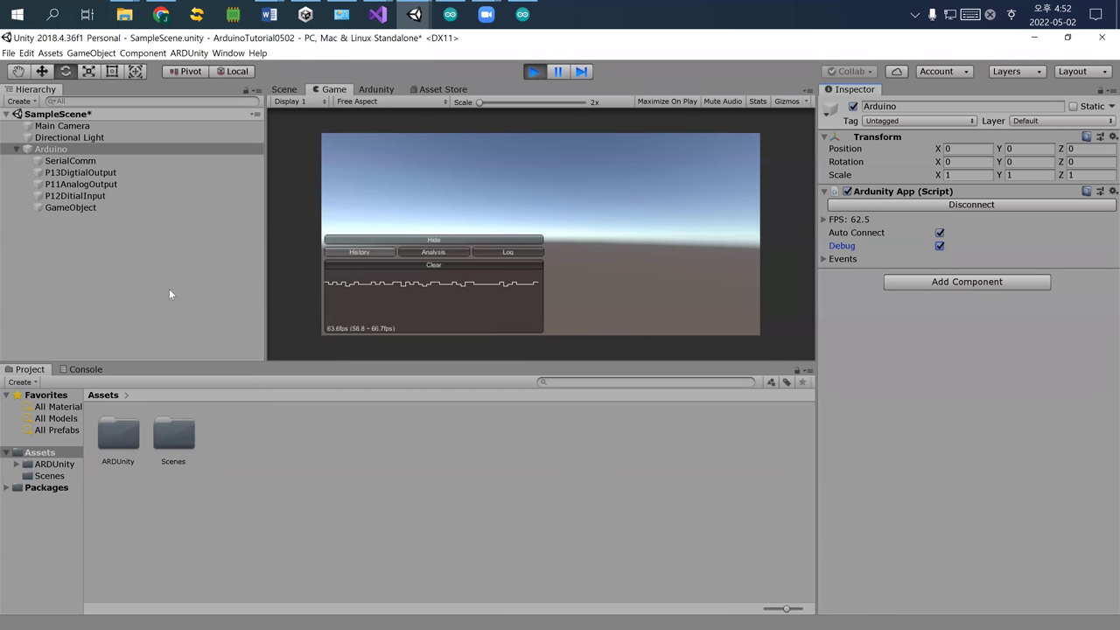
{"action": "left_click", "coordinate": [74, 209]}
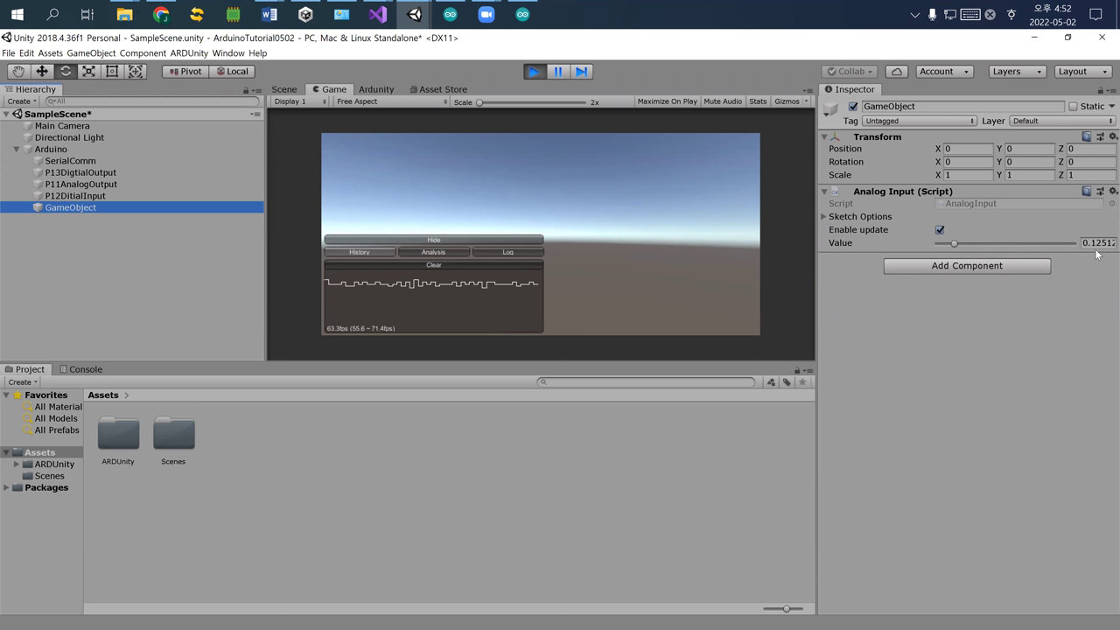
{"action": "left_click_drag", "start_coordinate": [957, 244], "coordinate": [947, 240]}
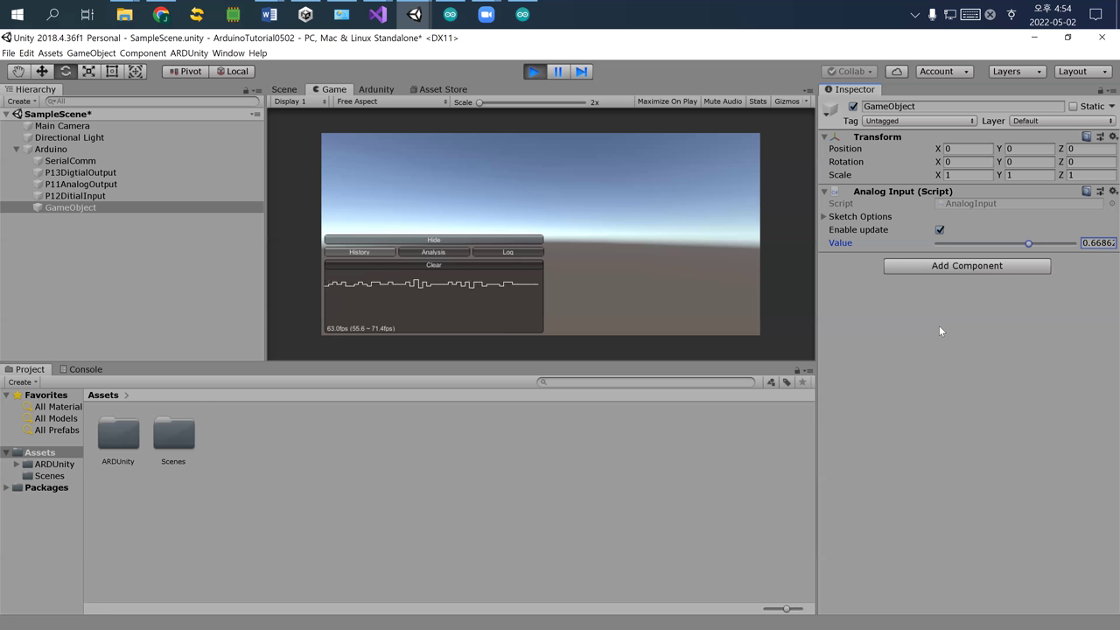
After the analog Value rises to about 0.67, stop play mode so it resets to 0.
{"action": "left_click", "coordinate": [918, 325]}
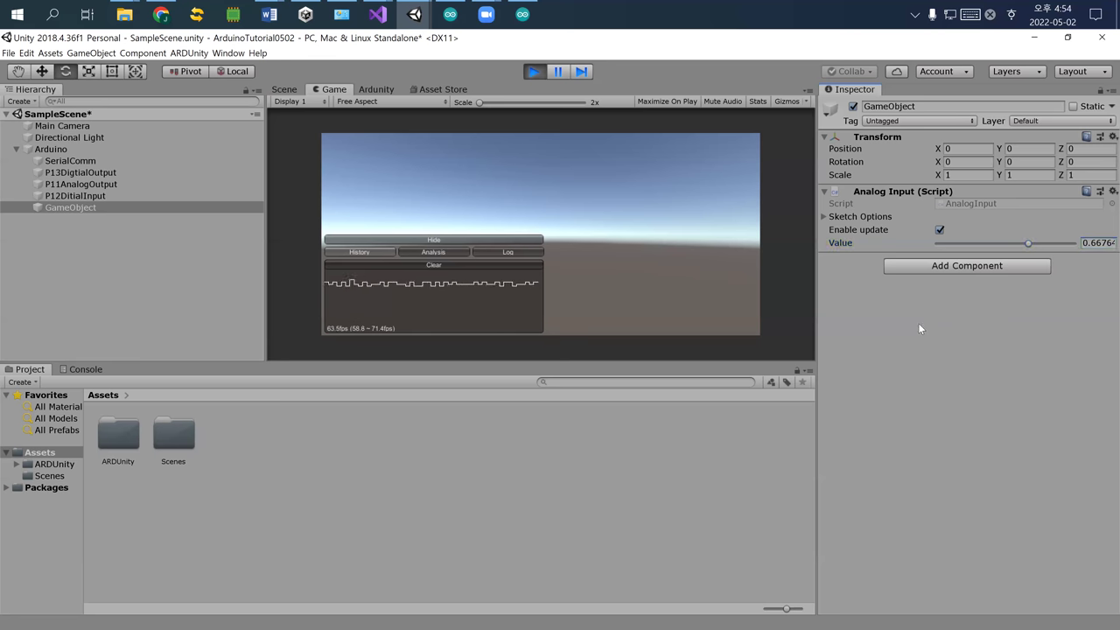
{"action": "left_click", "coordinate": [528, 73]}
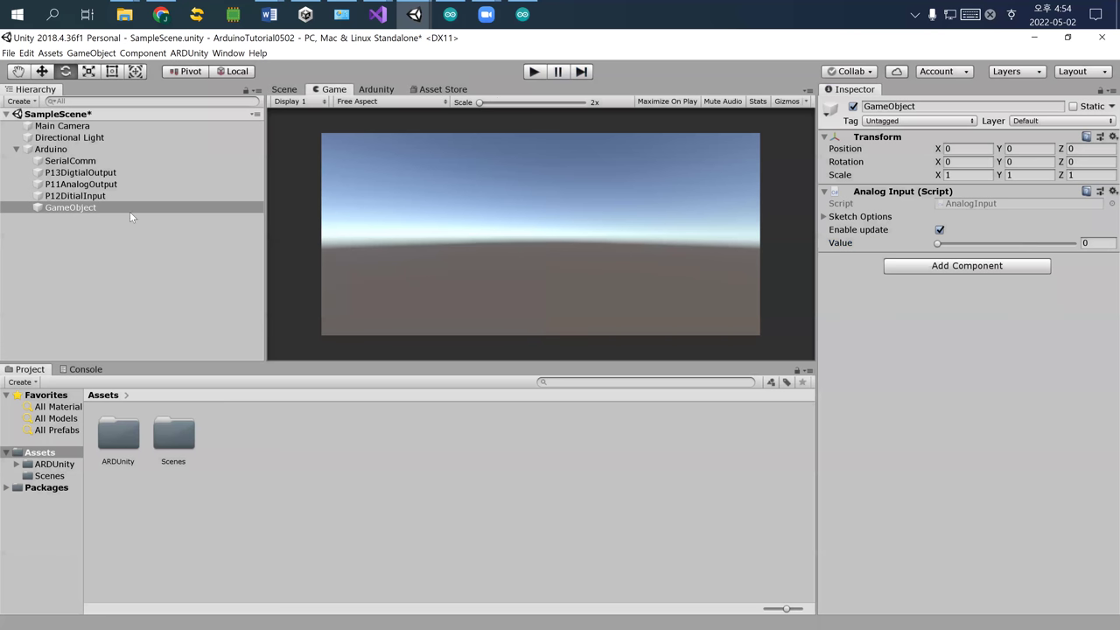
Rename the analog input GameObject under Arduino to A0AnalogInput, then deselect it.
{"action": "left_click", "coordinate": [937, 106]}
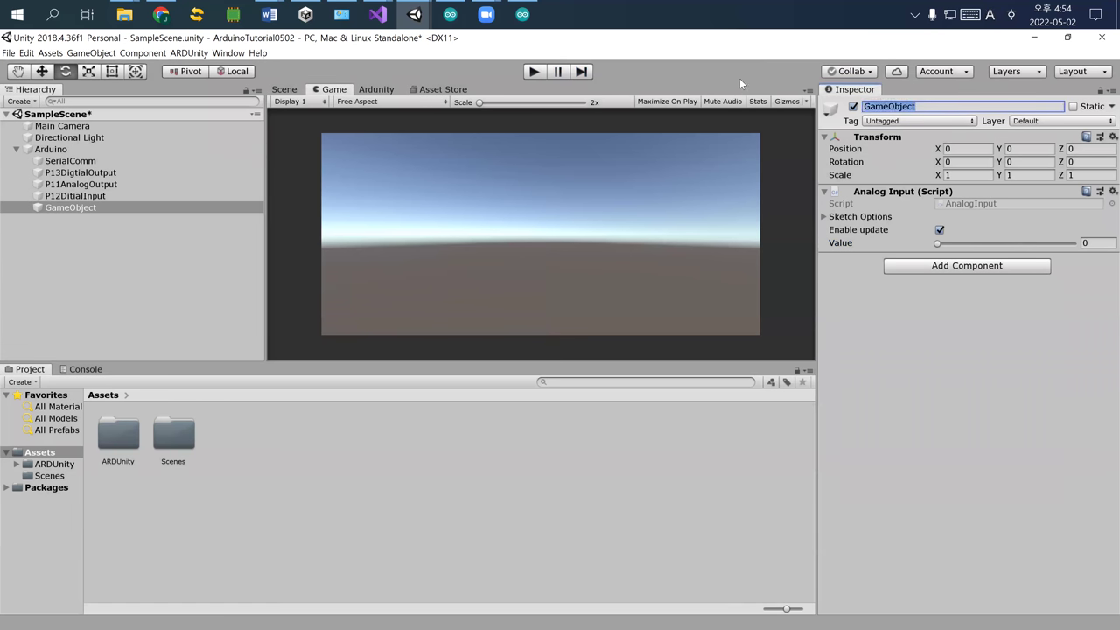
{"action": "type", "text": "a"}
{"action": "key", "text": "BackSpace"}
{"action": "type", "text": "A0A"}
{"action": "type", "text": "nalogInput"}
{"action": "key", "text": "Return"}
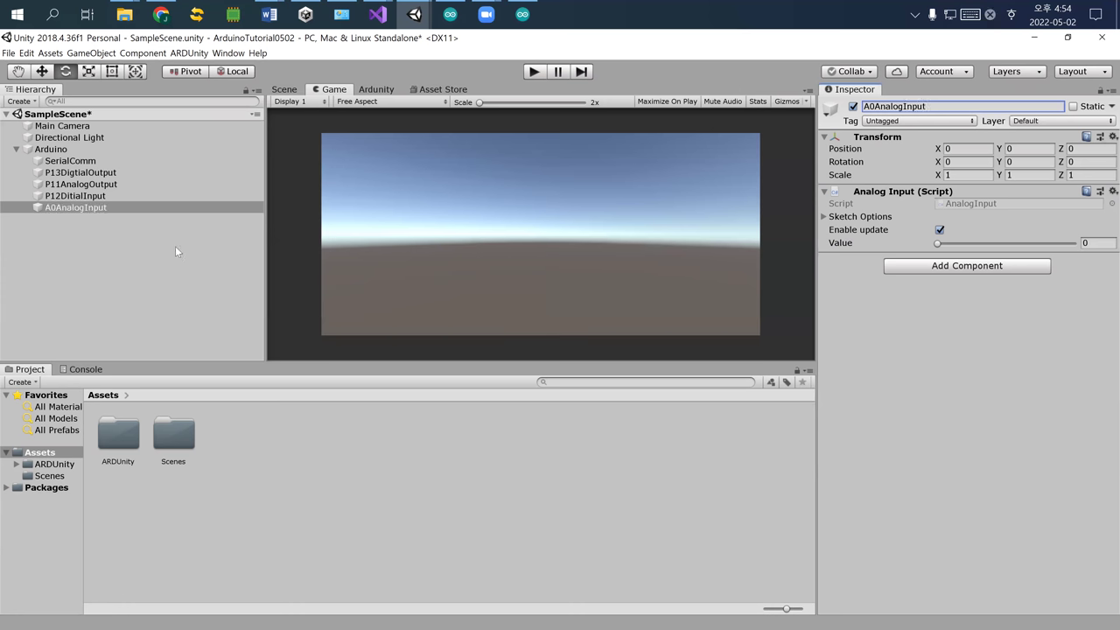
{"action": "left_click", "coordinate": [176, 249]}
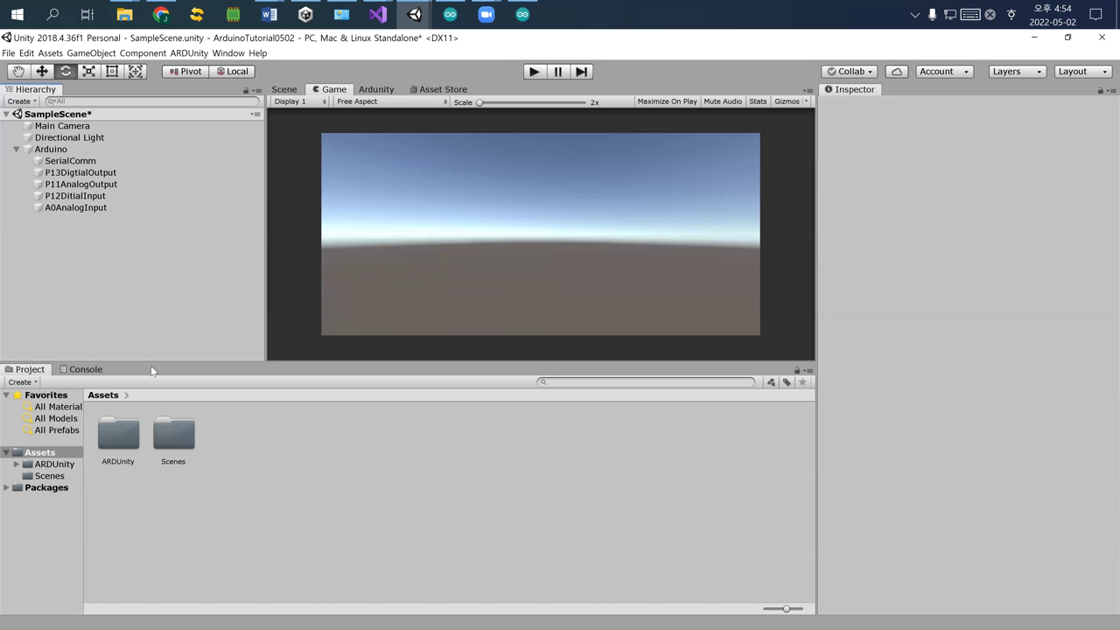
Add a 3D cube to the scene and scale it to 10 × 0.14 × 10.
{"action": "right_click", "coordinate": [102, 254]}
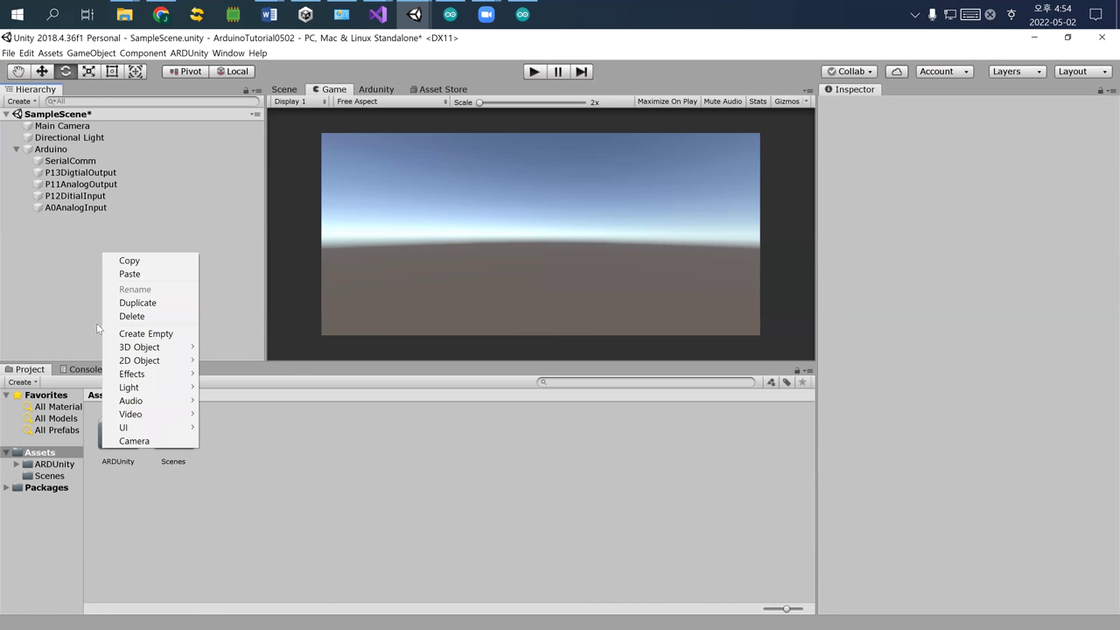
{"action": "mouse_move", "coordinate": [156, 349]}
{"action": "left_click", "coordinate": [249, 347]}
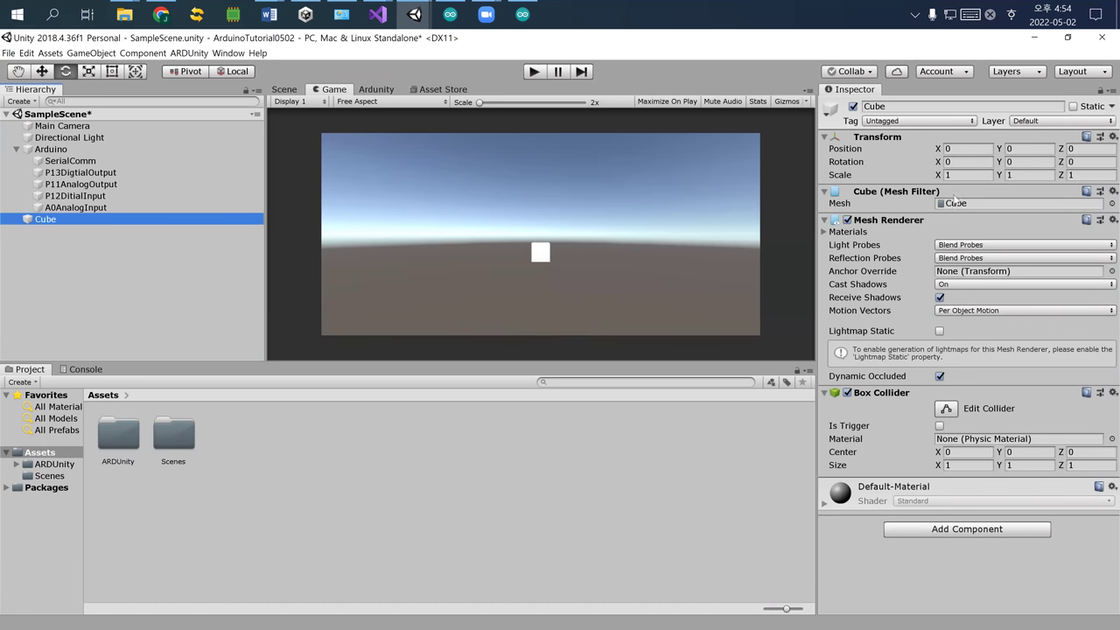
{"action": "left_click", "coordinate": [963, 175]}
{"action": "type", "text": "10"}
{"action": "key", "text": "Tab"}
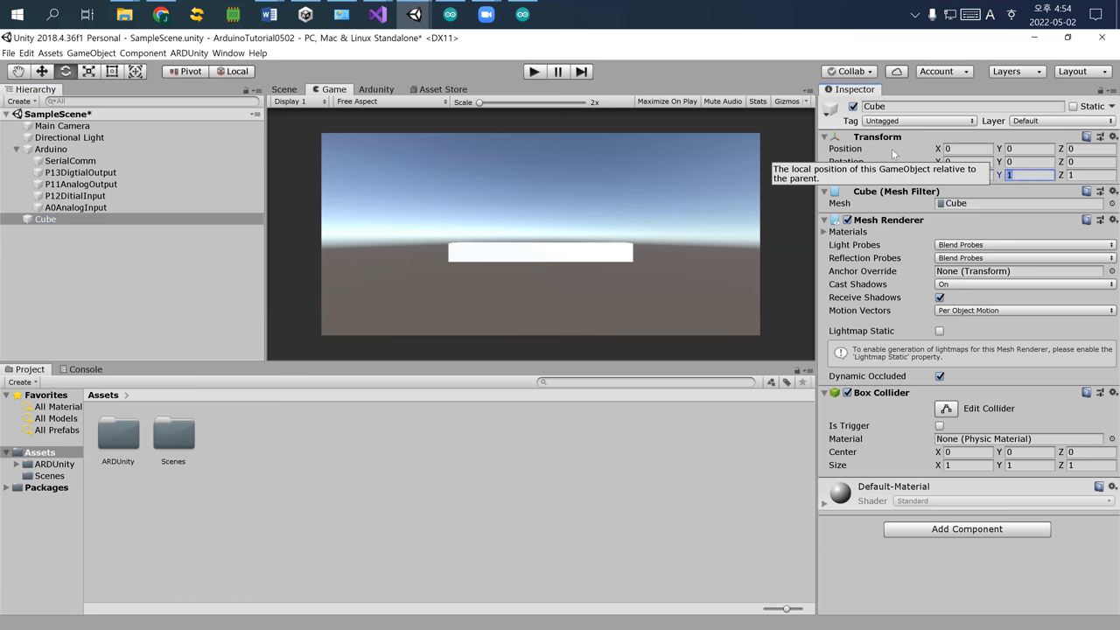
{"action": "type", "text": "0.14"}
{"action": "key", "text": "Tab"}
{"action": "type", "text": "010"}
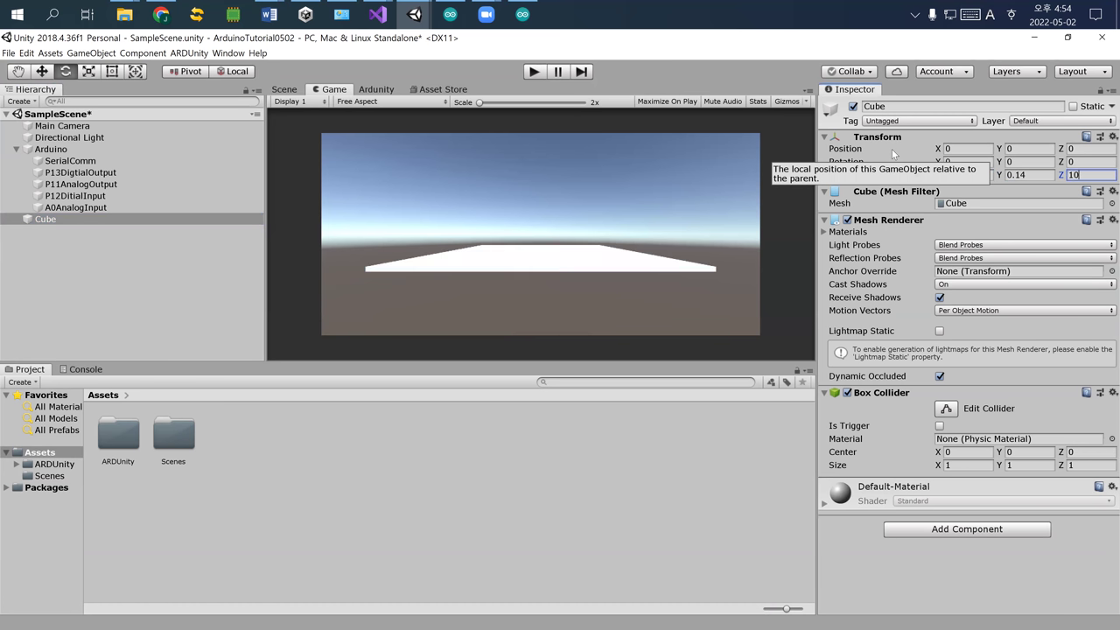
{"action": "key", "text": "Return"}
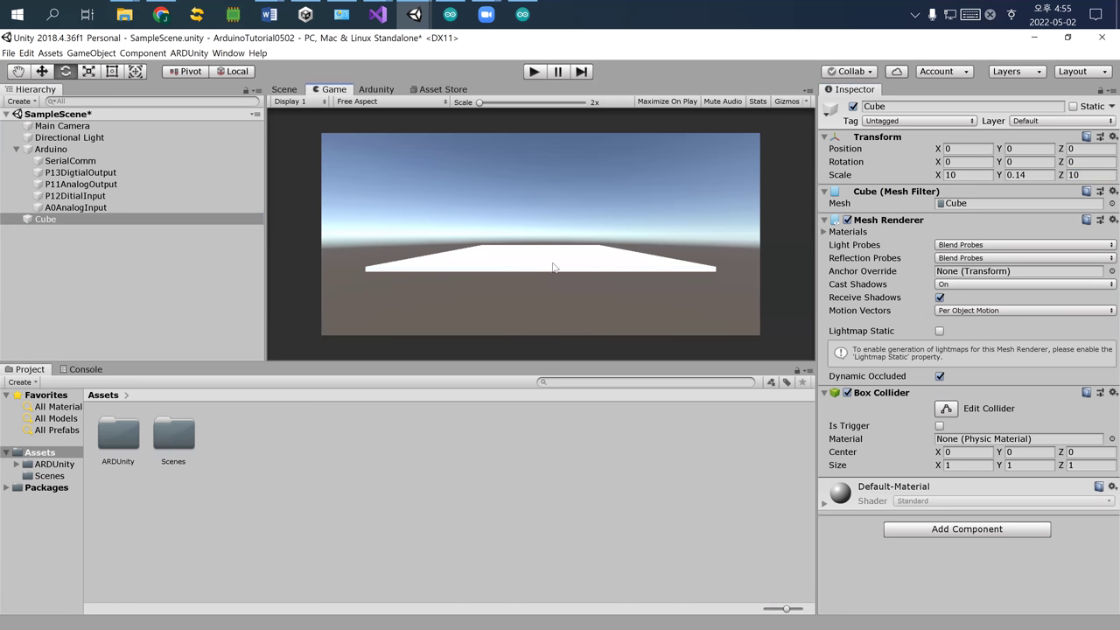
Rename the flat cube to Floor and delete the Directional Light.
{"action": "key", "text": "alt"}
{"action": "left_click", "coordinate": [284, 89]}
{"action": "left_click_drag", "start_coordinate": [473, 219], "coordinate": [403, 215], "text": "alt"}
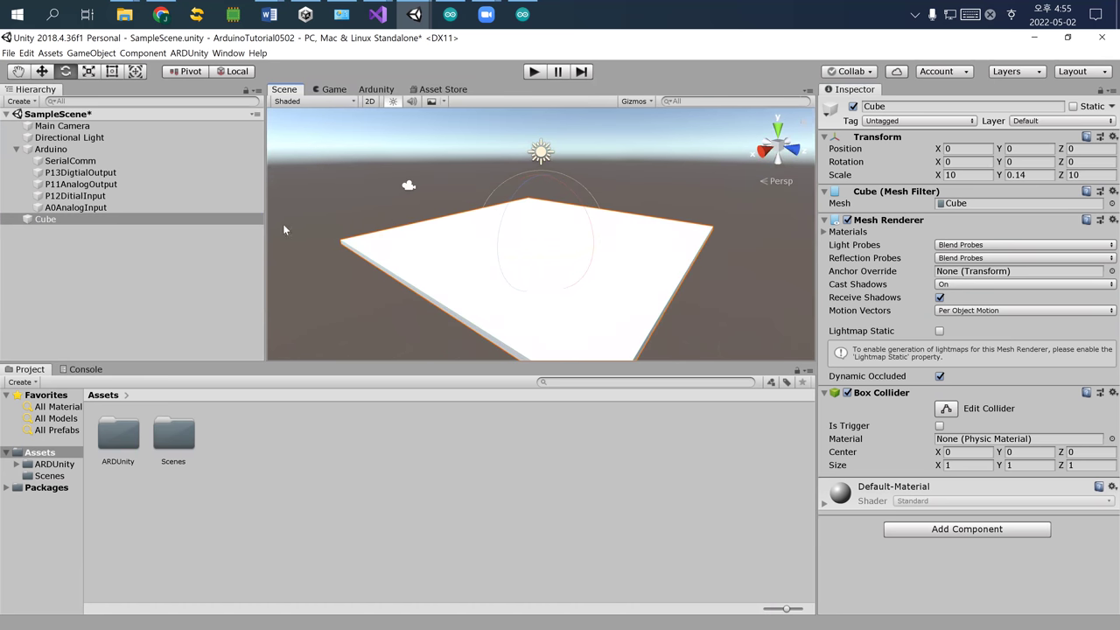
{"action": "left_click", "coordinate": [96, 275]}
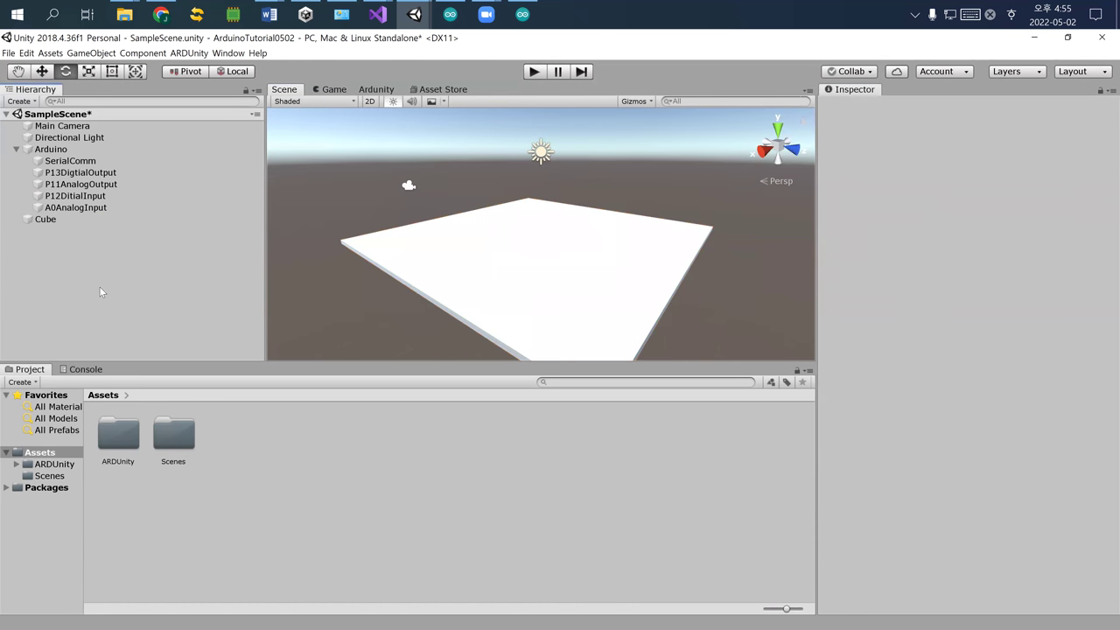
{"action": "left_click", "coordinate": [45, 219]}
{"action": "right_click", "coordinate": [56, 219]}
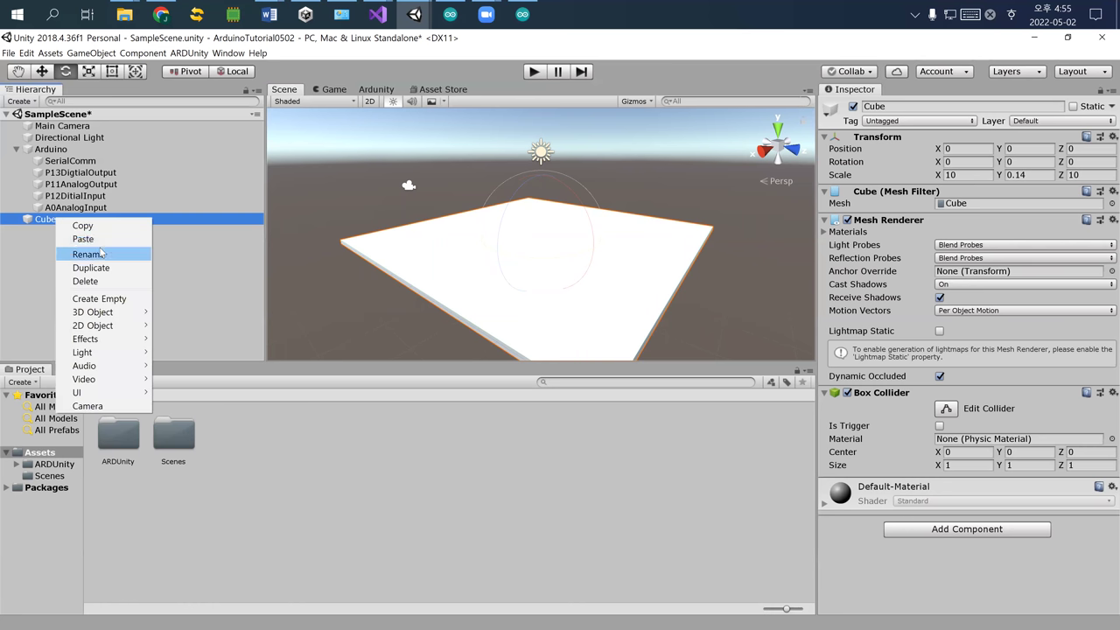
{"action": "left_click", "coordinate": [101, 254]}
{"action": "type", "text": "Floor"}
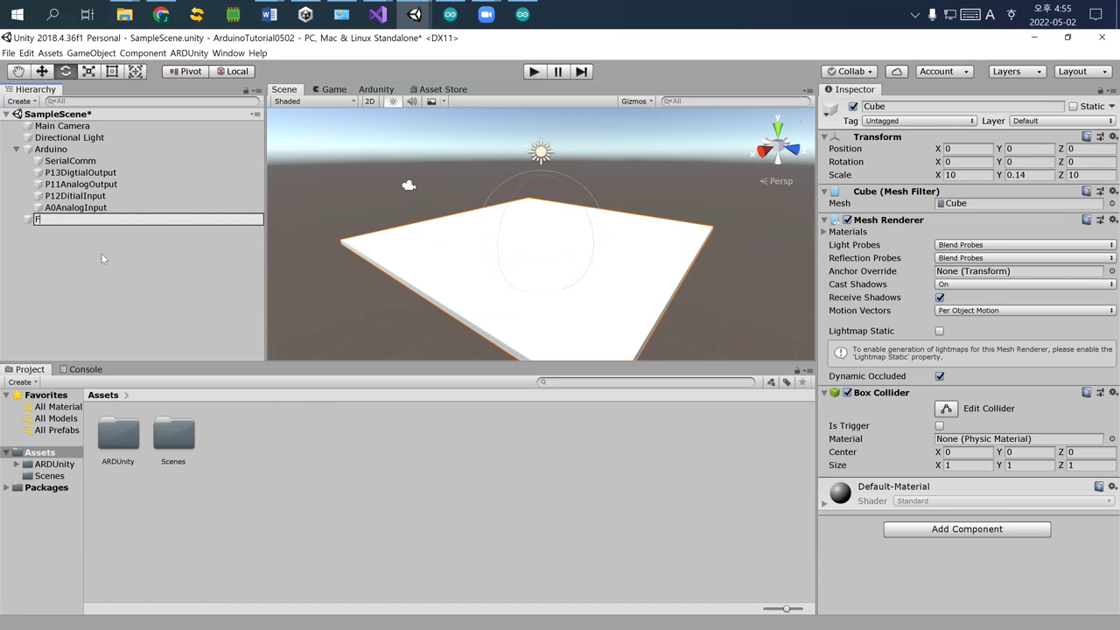
{"action": "key", "text": "Return"}
{"action": "left_click", "coordinate": [103, 242]}
{"action": "left_click", "coordinate": [98, 140]}
{"action": "key", "text": "Delete"}
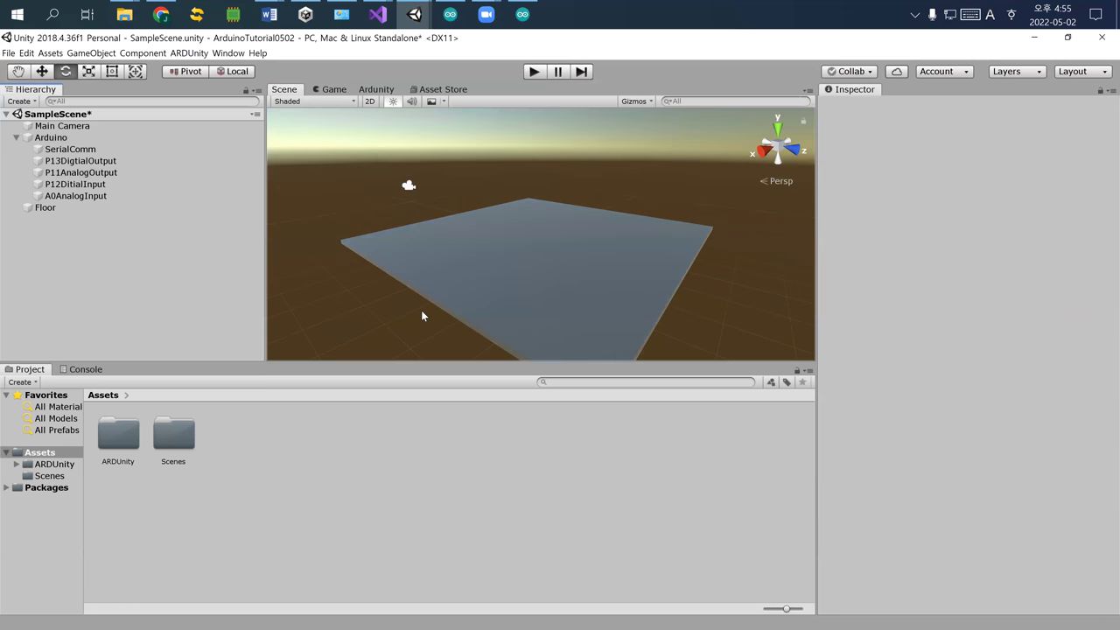
Add a Spot Light to the scene and view it from the front with the Move tool.
{"action": "right_click", "coordinate": [100, 248]}
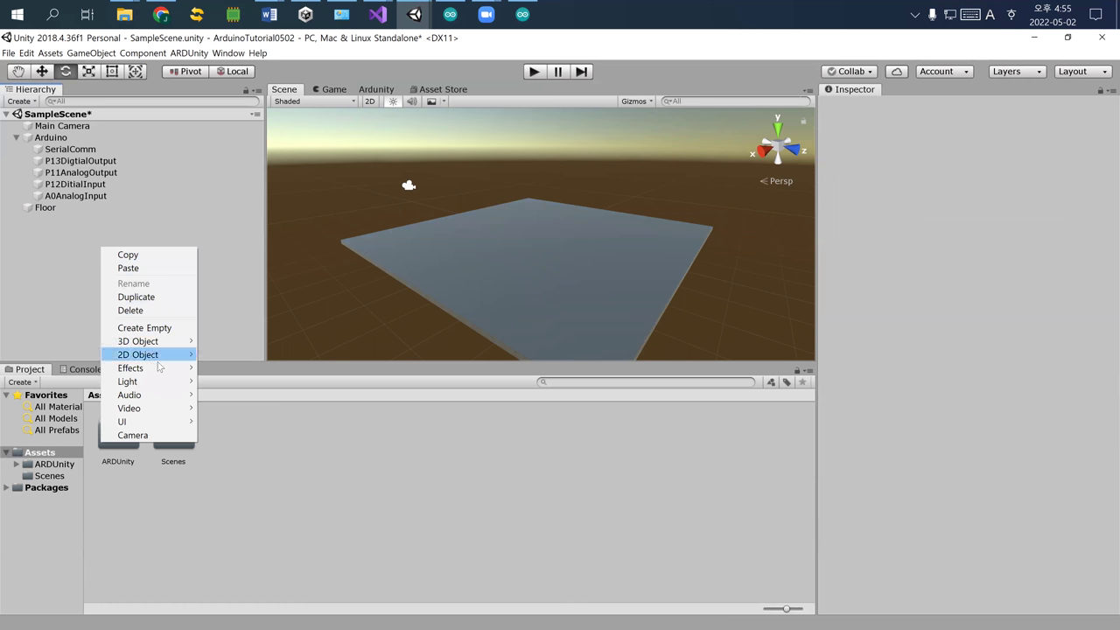
{"action": "mouse_move", "coordinate": [160, 383]}
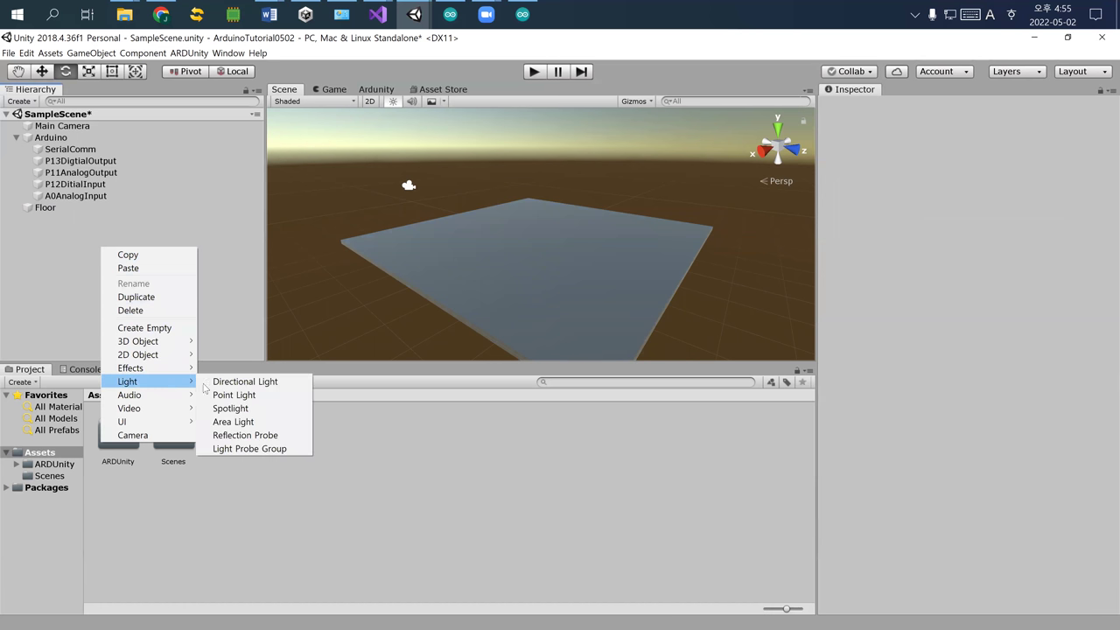
{"action": "left_click", "coordinate": [258, 411]}
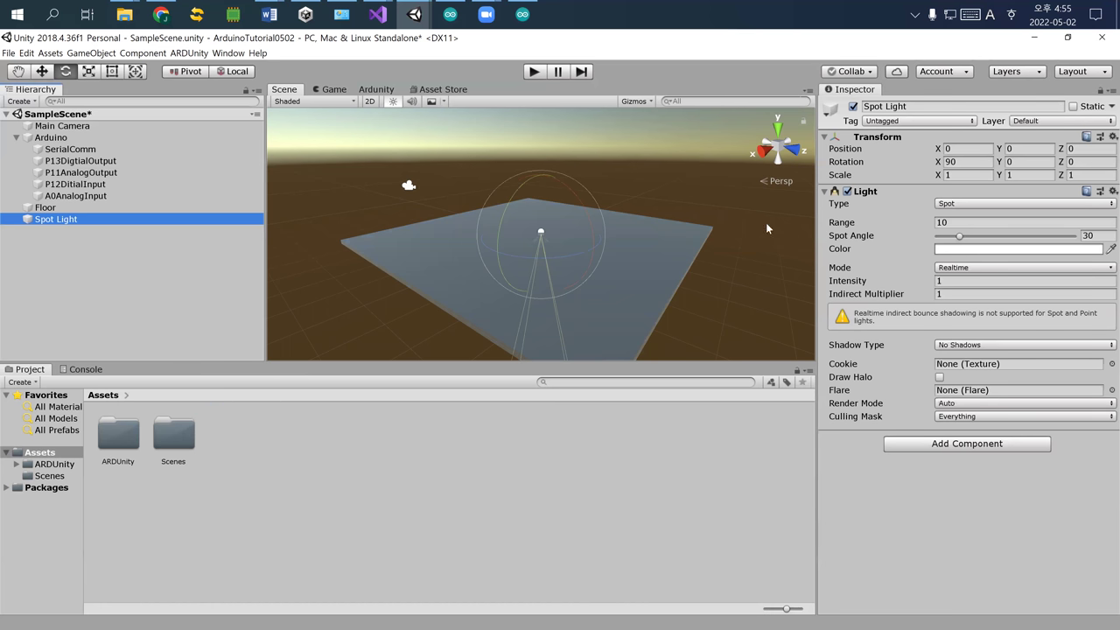
{"action": "left_click", "coordinate": [797, 154]}
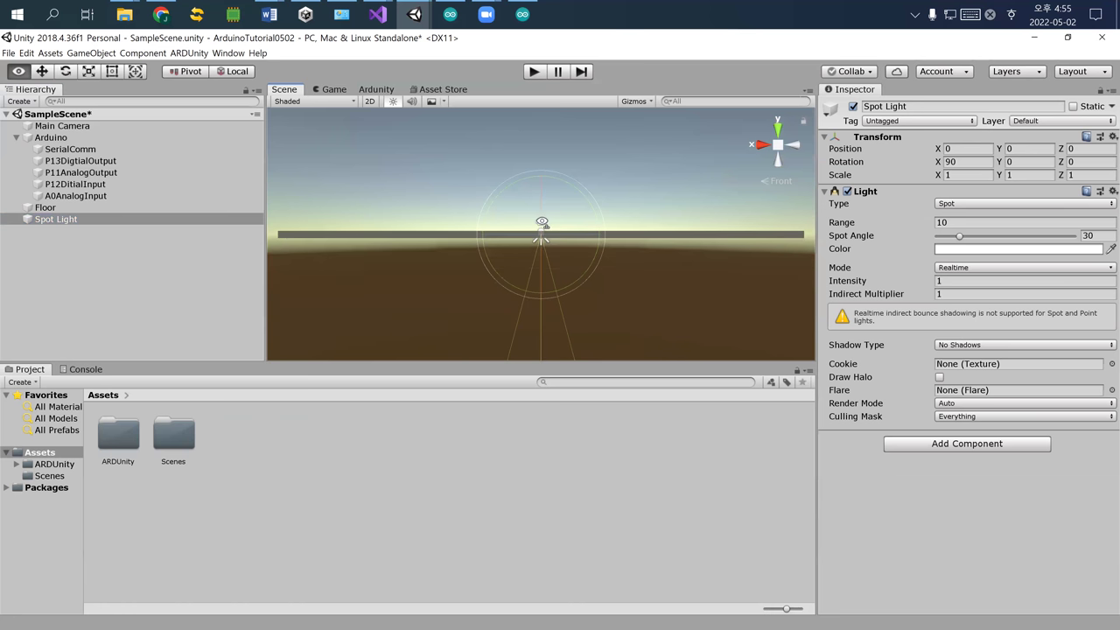
{"action": "left_click", "coordinate": [41, 71]}
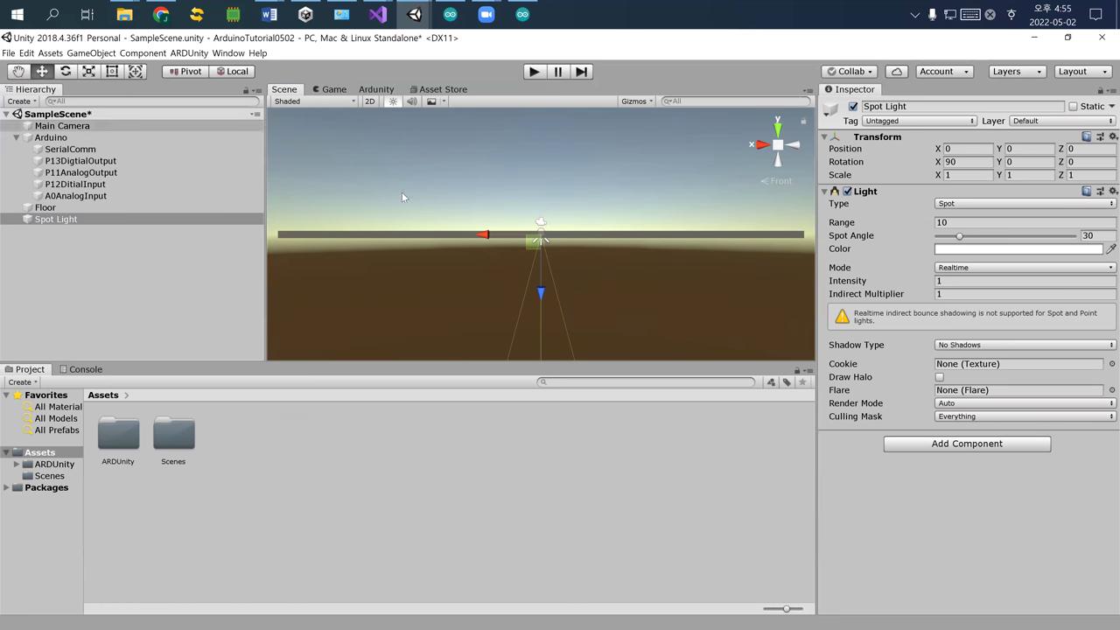
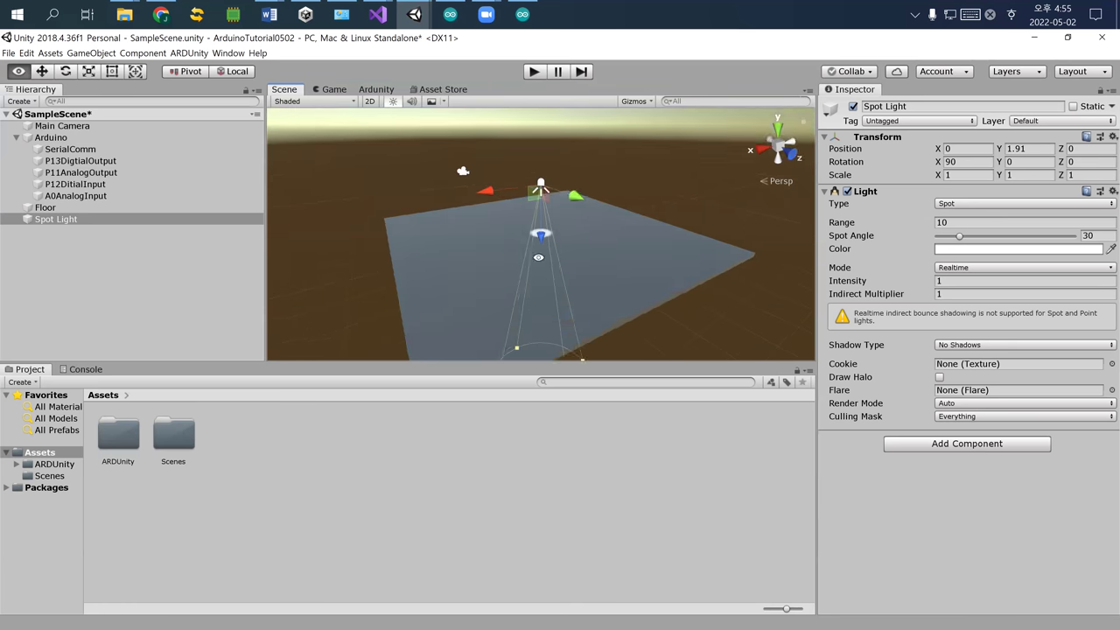
Raise the Spot Light from Y 1.91 to Y 3.27 above the floor, then reselect it.
{"action": "left_click_drag", "start_coordinate": [539, 257], "coordinate": [526, 241], "text": "alt"}
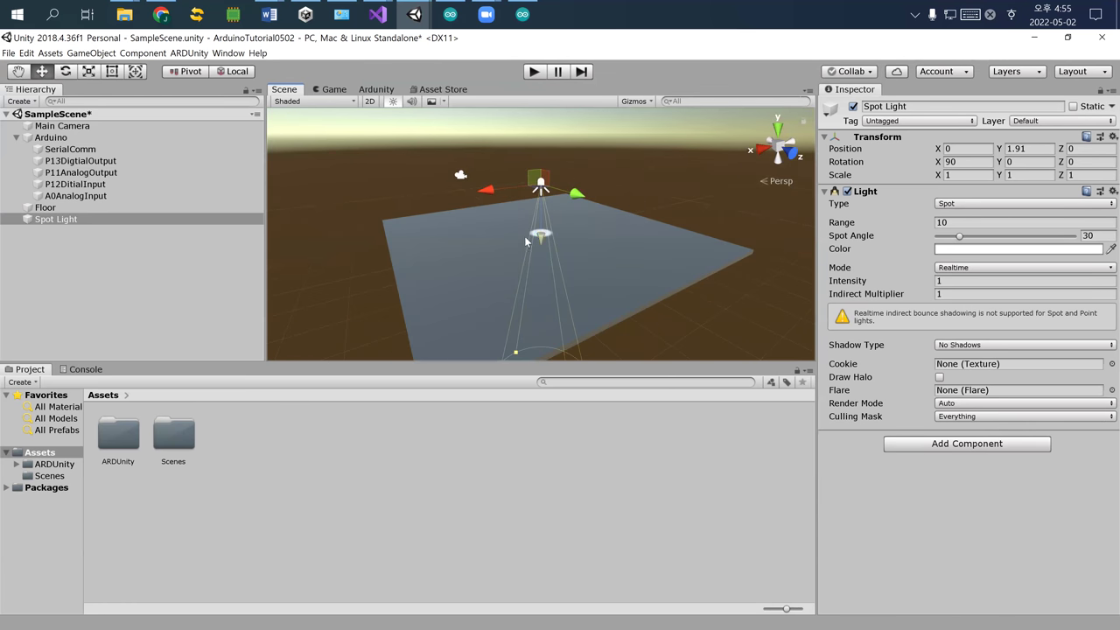
{"action": "mouse_move", "coordinate": [545, 191]}
{"action": "left_mouse_down"}
{"action": "mouse_move", "coordinate": [547, 305]}
{"action": "mouse_move", "coordinate": [558, 93]}
{"action": "mouse_move", "coordinate": [538, 207]}
{"action": "left_mouse_up"}
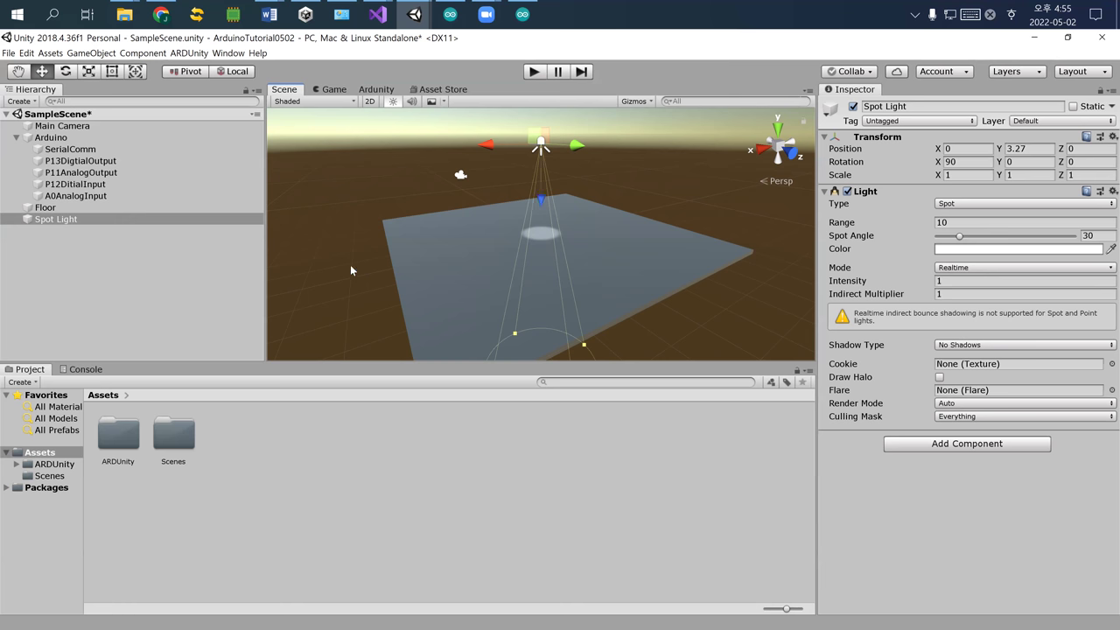
{"action": "left_click", "coordinate": [134, 267]}
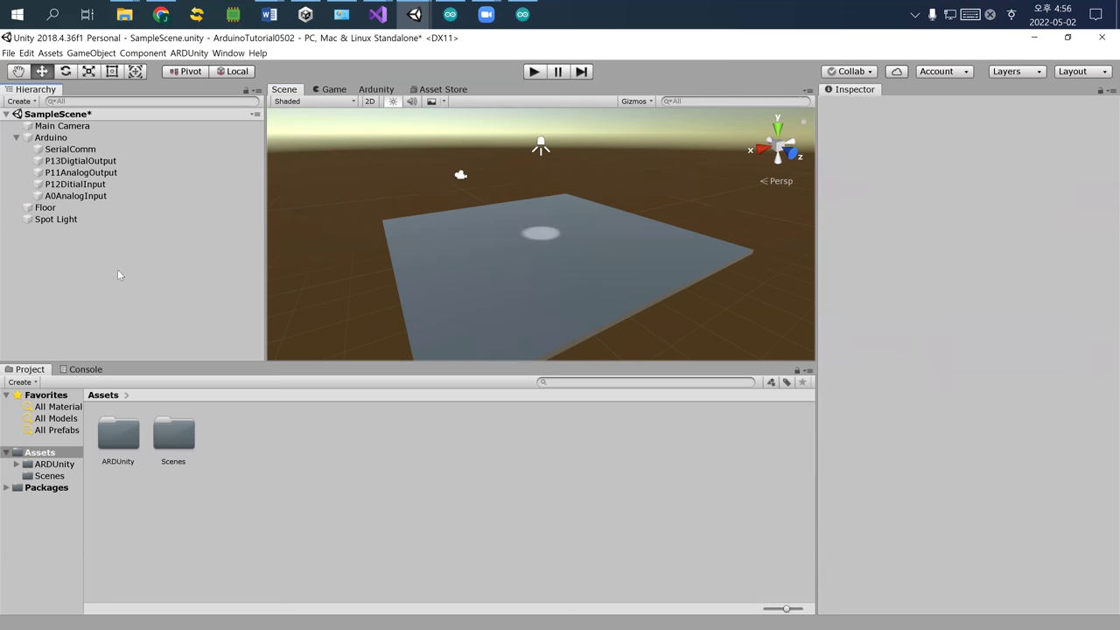
{"action": "left_click", "coordinate": [72, 220]}
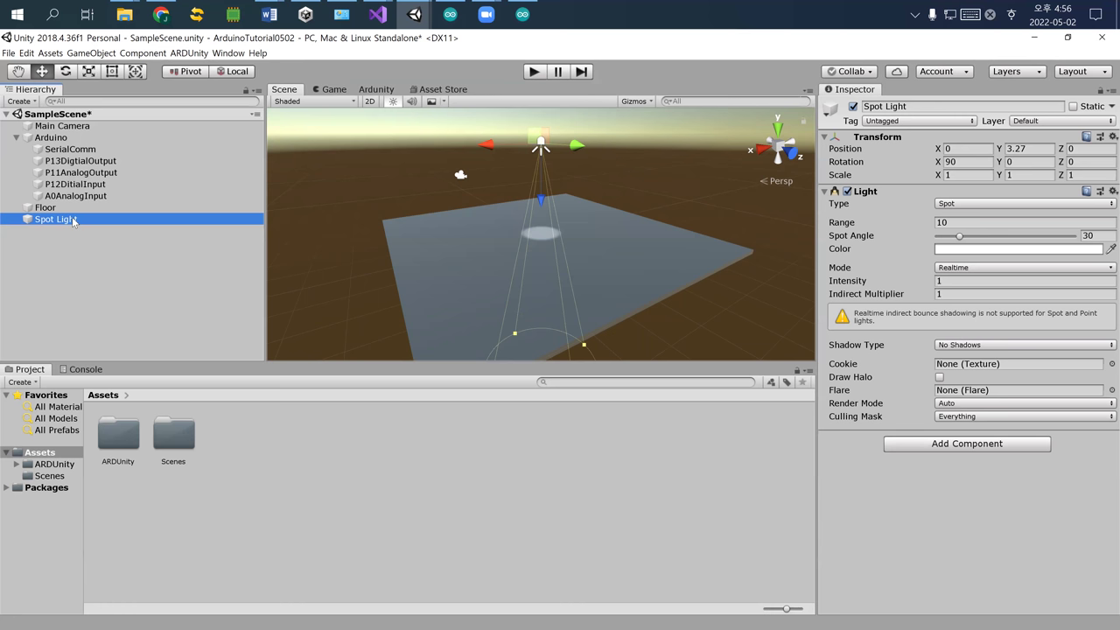
Add a LightIntensityReactor node for the Spot Light in the Ardunity graph via Add Reactor > Effect.
{"action": "left_click", "coordinate": [368, 91]}
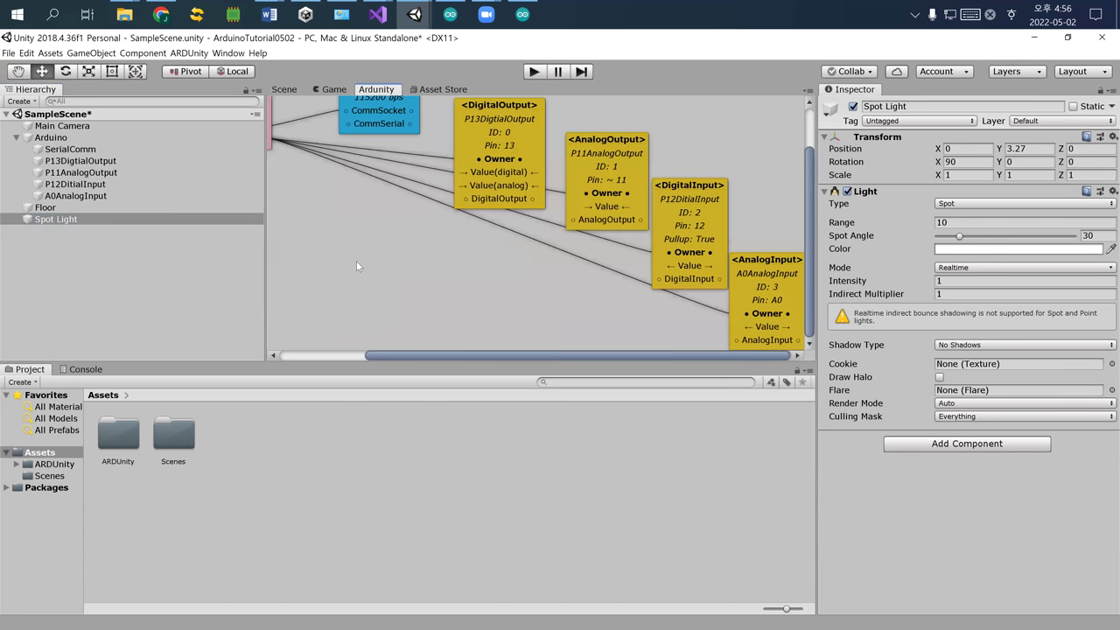
{"action": "right_click", "coordinate": [378, 255]}
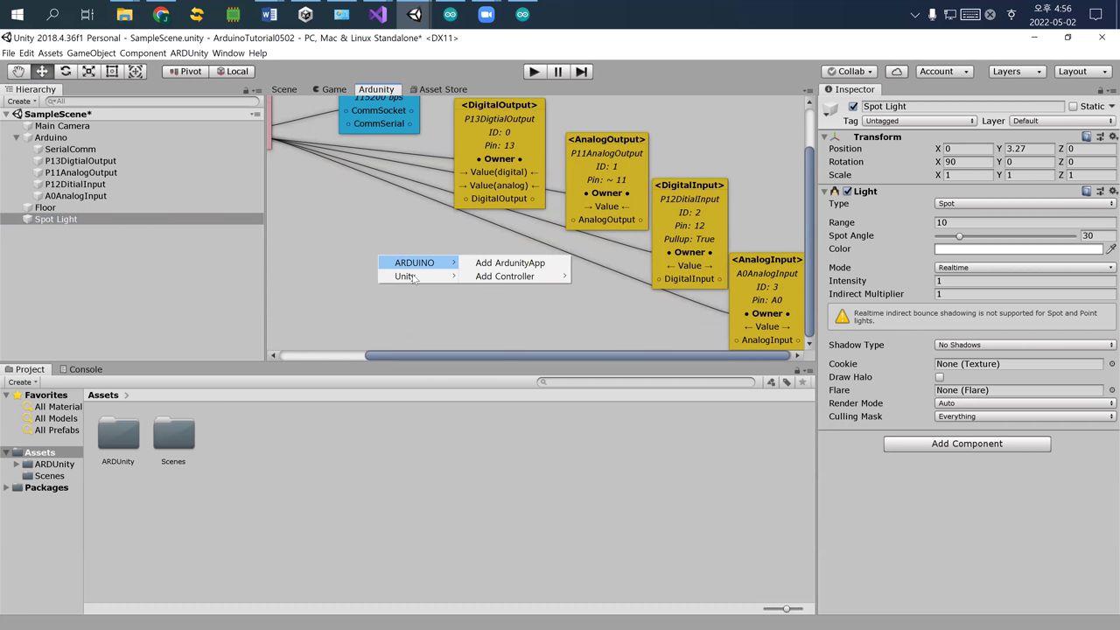
{"action": "mouse_move", "coordinate": [414, 278]}
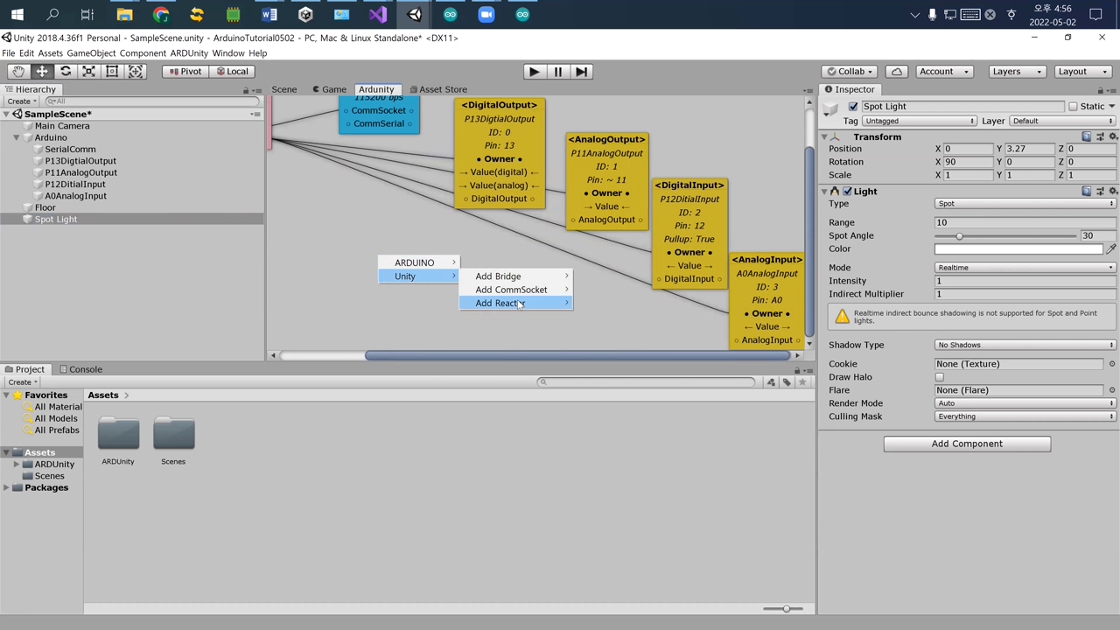
{"action": "mouse_move", "coordinate": [518, 304]}
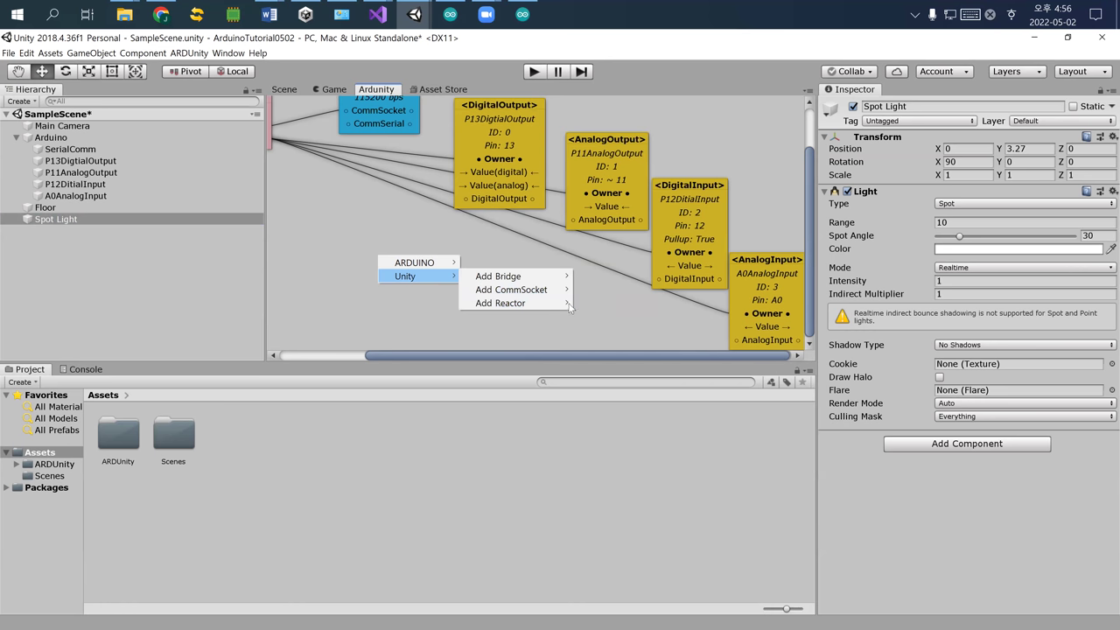
{"action": "mouse_move", "coordinate": [596, 303]}
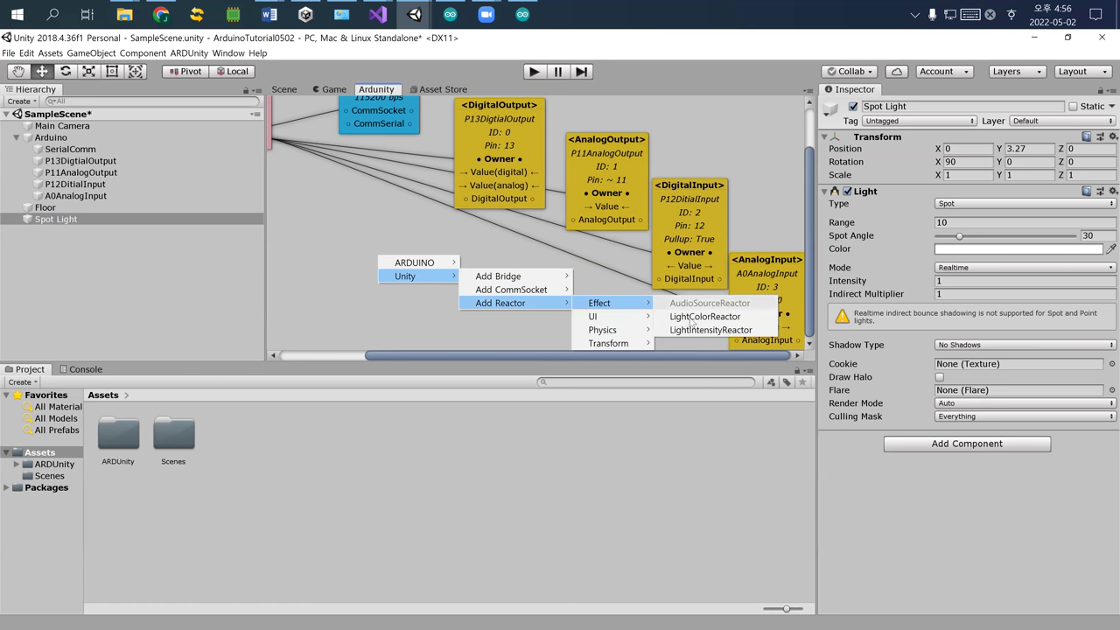
{"action": "left_click", "coordinate": [720, 330]}
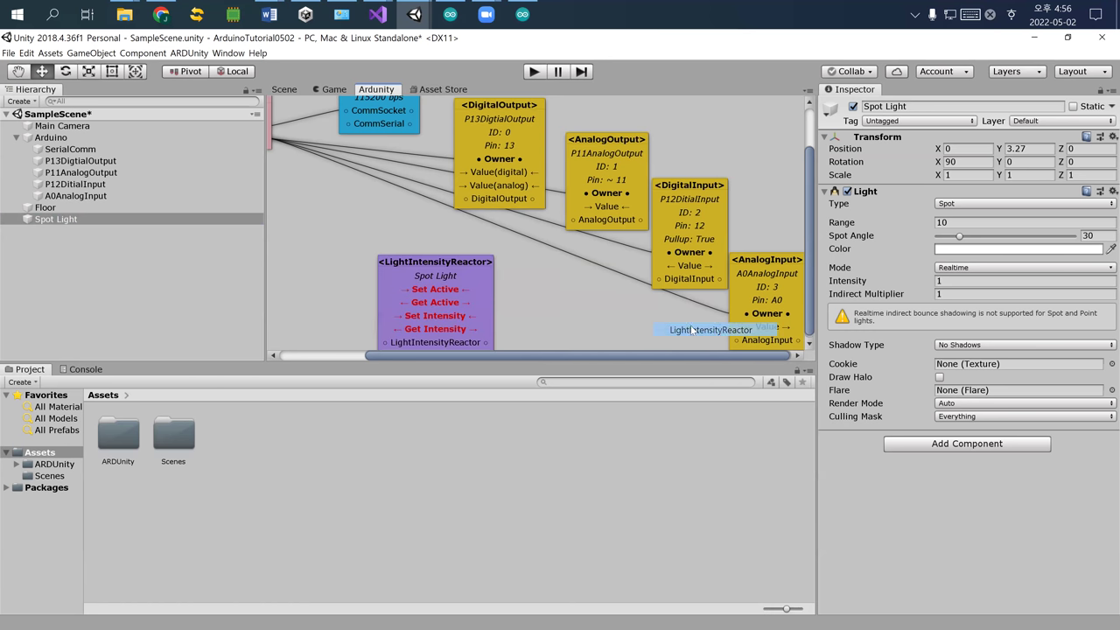
{"action": "left_click_drag", "start_coordinate": [423, 267], "coordinate": [401, 248]}
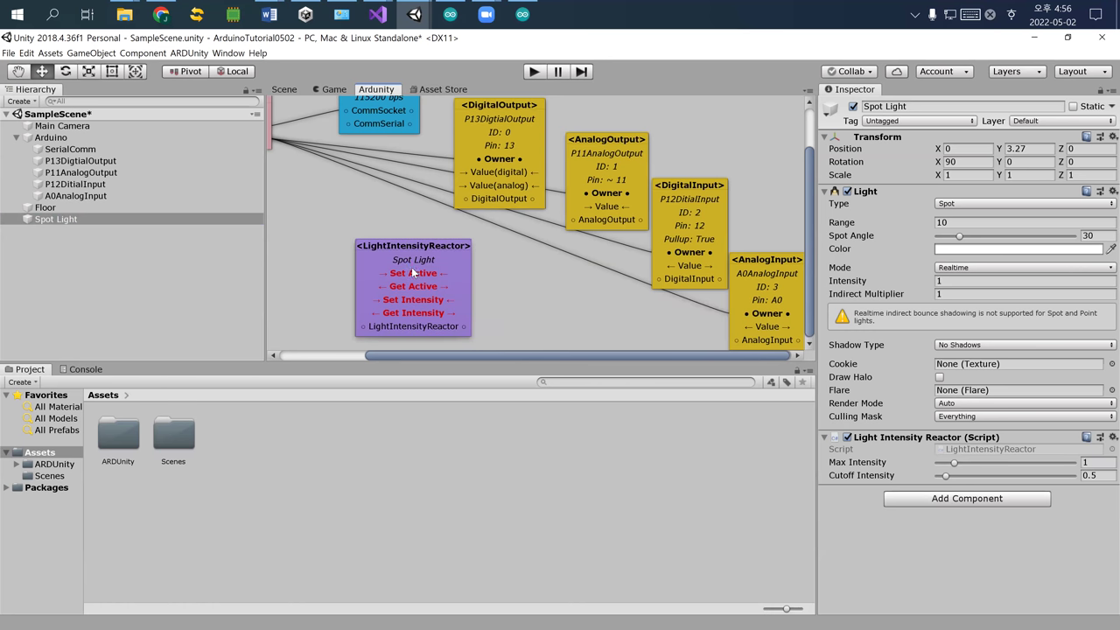
Rename the Spot Light to 'MyFirstLight' in the Inspector name field.
{"action": "left_click", "coordinate": [79, 218]}
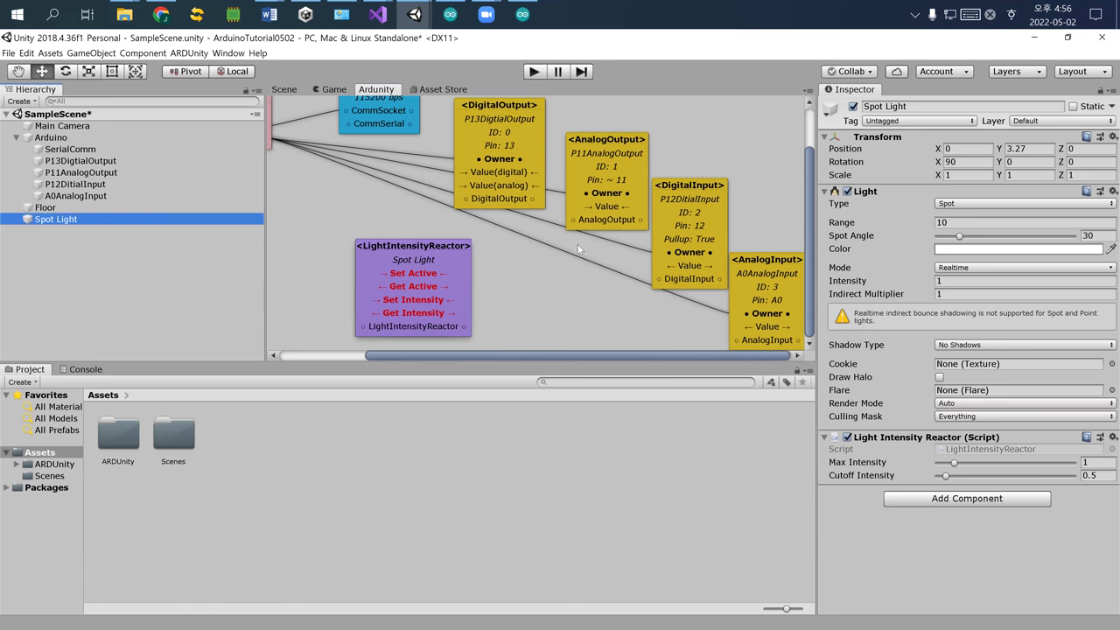
{"action": "left_click", "coordinate": [907, 107]}
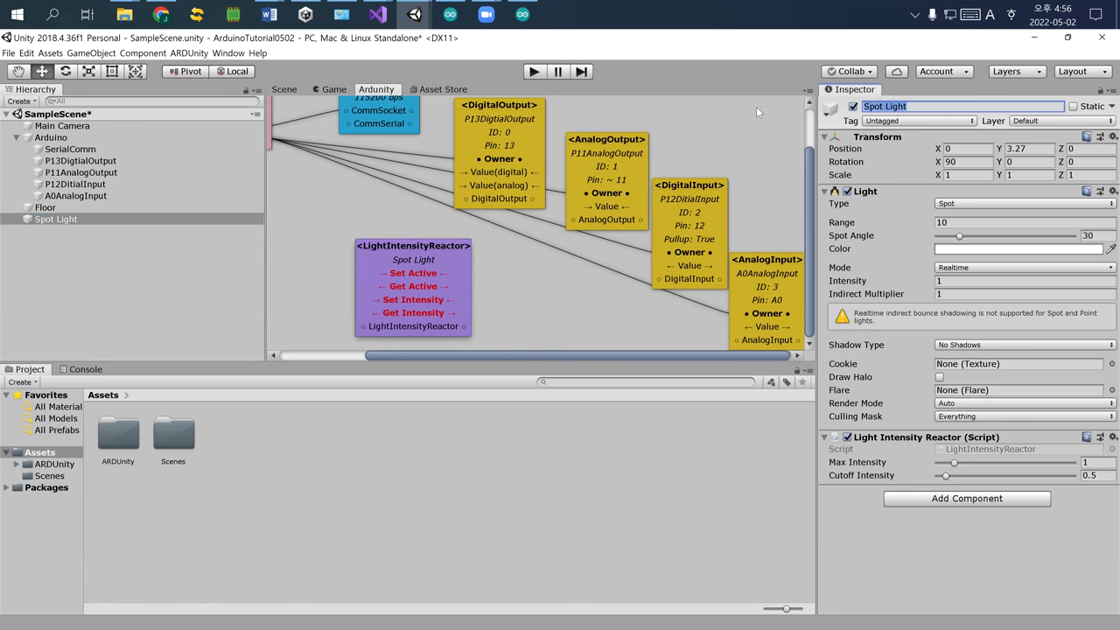
{"action": "type", "text": "MyFirstLight"}
{"action": "key", "text": "Return"}
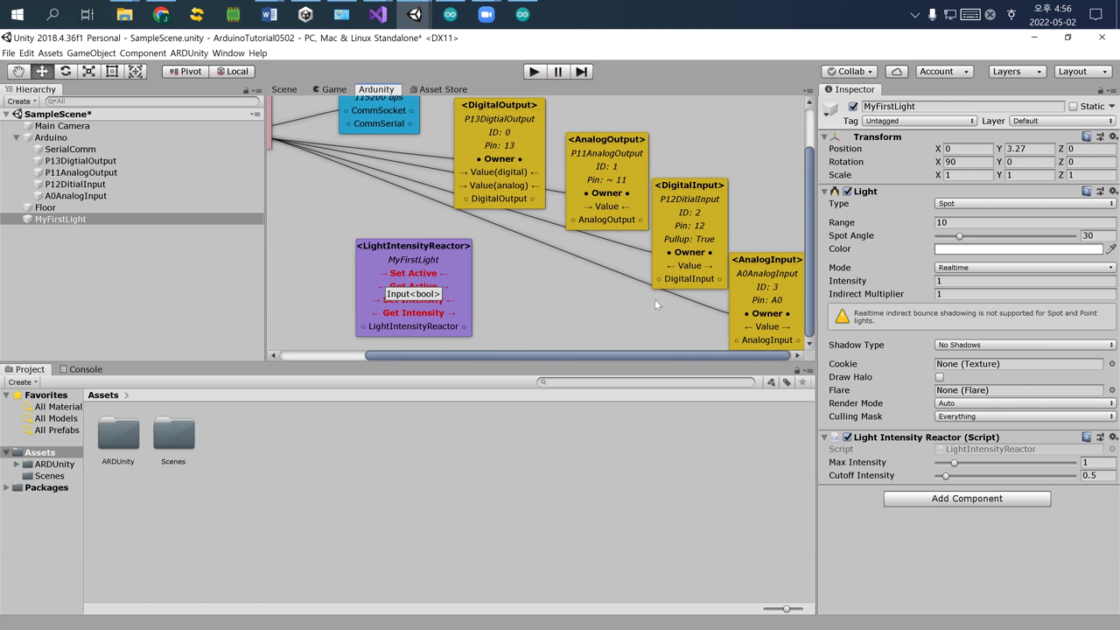
Rearrange the reactor and P12DitialInput nodes and wire Set Active to the digital input.
{"action": "left_click_drag", "start_coordinate": [413, 251], "coordinate": [395, 256]}
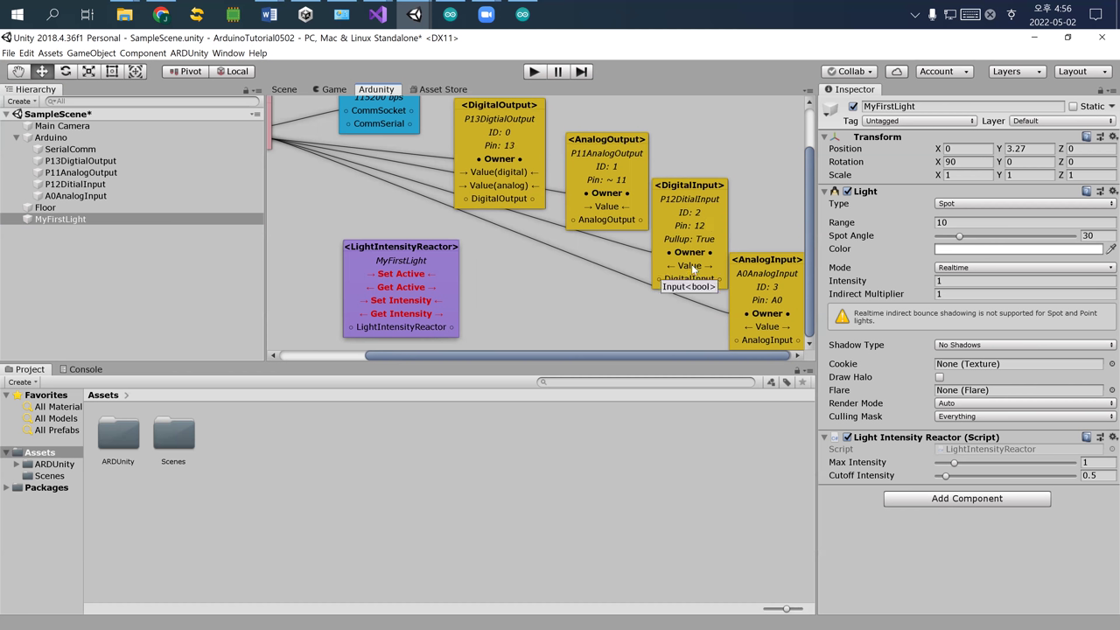
{"action": "mouse_move", "coordinate": [690, 267]}
{"action": "left_mouse_down"}
{"action": "mouse_move", "coordinate": [547, 261]}
{"action": "mouse_move", "coordinate": [688, 267]}
{"action": "left_mouse_up"}
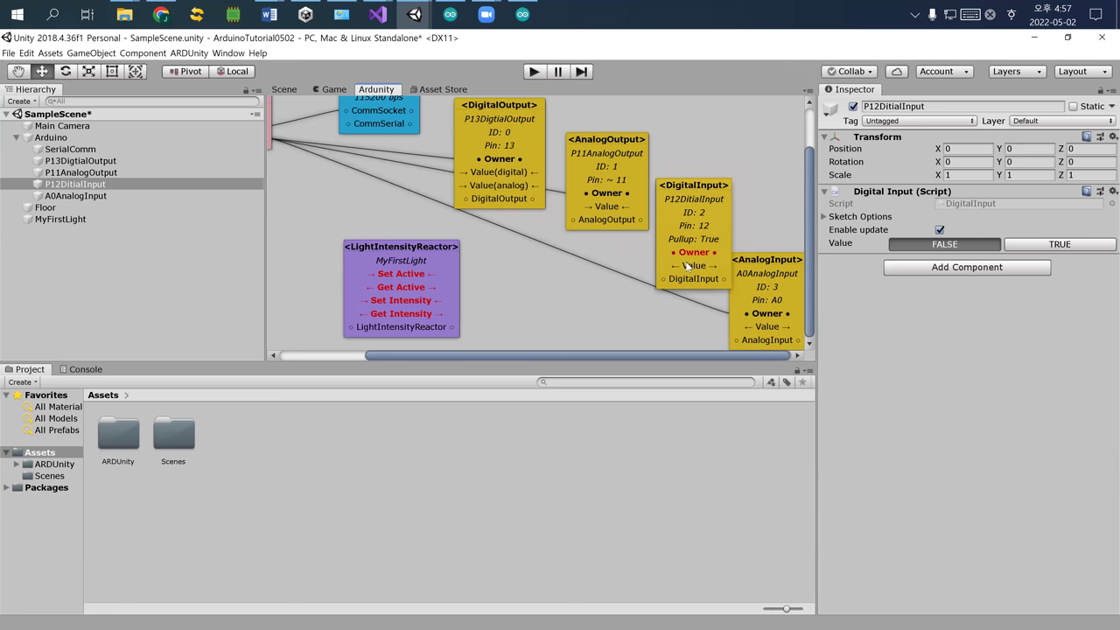
{"action": "mouse_move", "coordinate": [688, 267]}
{"action": "left_mouse_down"}
{"action": "mouse_move", "coordinate": [628, 317]}
{"action": "mouse_move", "coordinate": [635, 302]}
{"action": "left_mouse_up"}
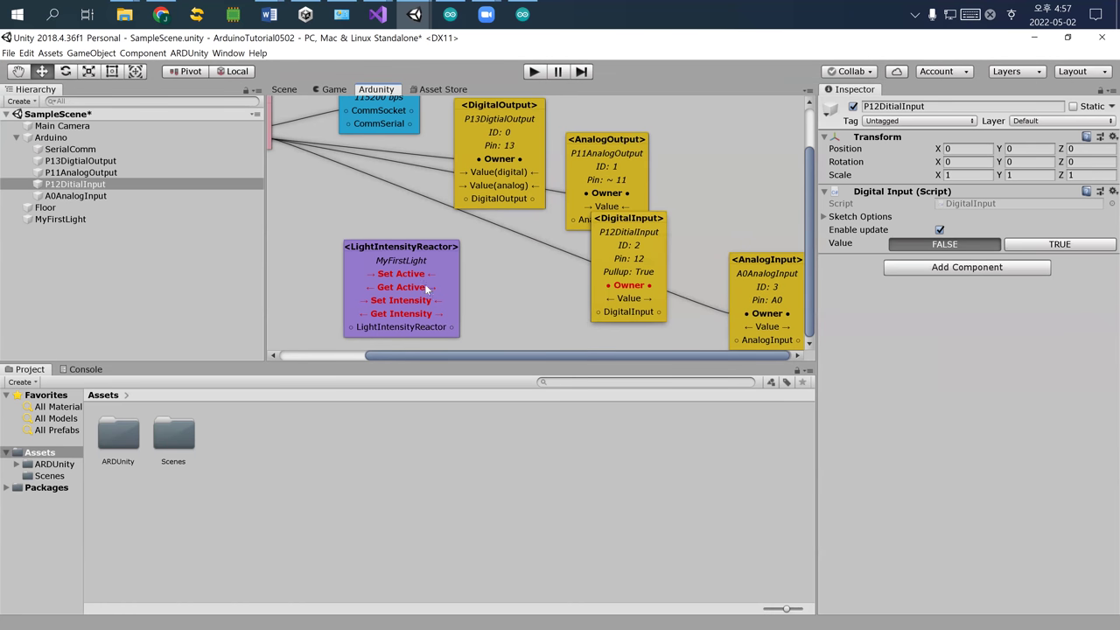
{"action": "mouse_move", "coordinate": [411, 273]}
{"action": "left_mouse_down"}
{"action": "mouse_move", "coordinate": [483, 301]}
{"action": "mouse_move", "coordinate": [600, 297]}
{"action": "left_mouse_up"}
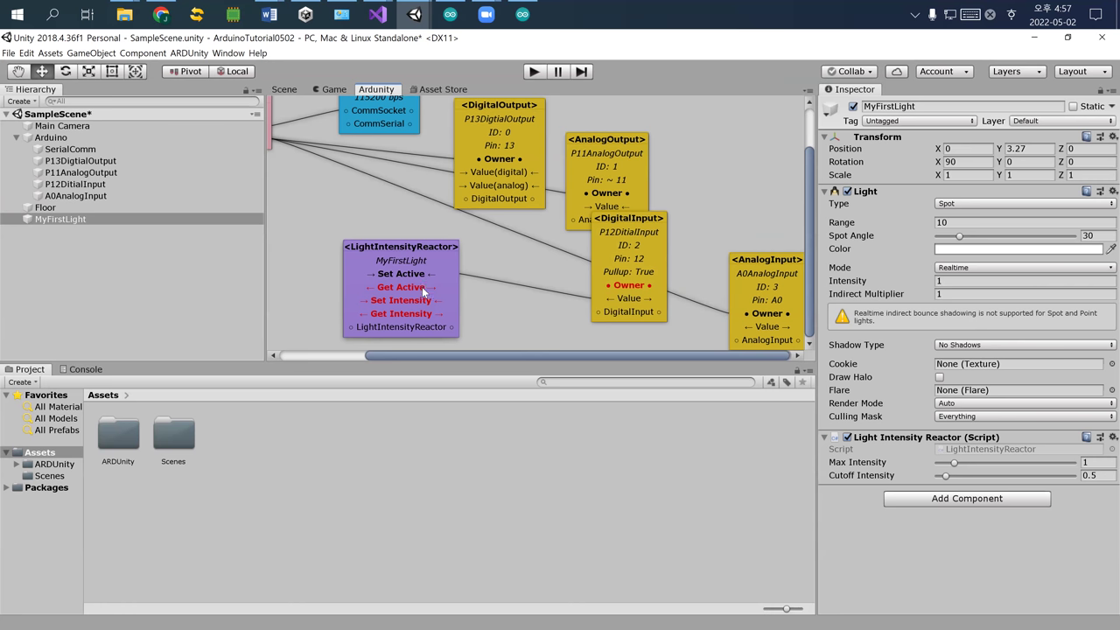
Remove the Set Active wire and connect Set Intensity to A0AnalogInput's Value.
{"action": "mouse_move", "coordinate": [422, 275]}
{"action": "left_mouse_down"}
{"action": "mouse_move", "coordinate": [486, 310]}
{"action": "mouse_move", "coordinate": [724, 349]}
{"action": "left_mouse_up"}
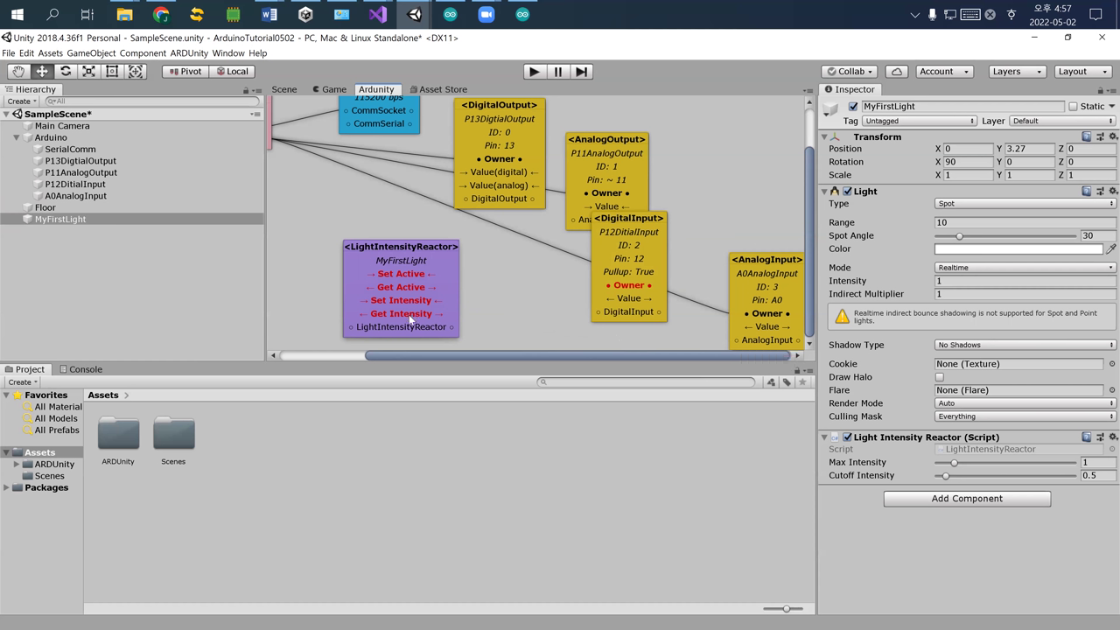
{"action": "left_click_drag", "start_coordinate": [483, 313], "coordinate": [769, 324]}
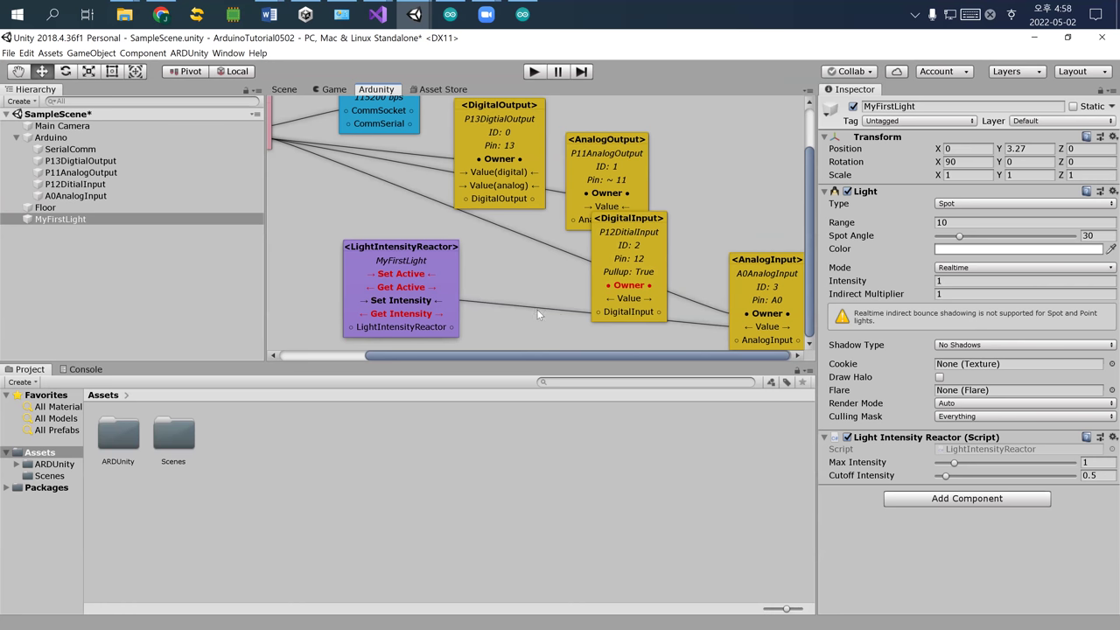
{"action": "left_click_drag", "start_coordinate": [410, 249], "coordinate": [523, 289]}
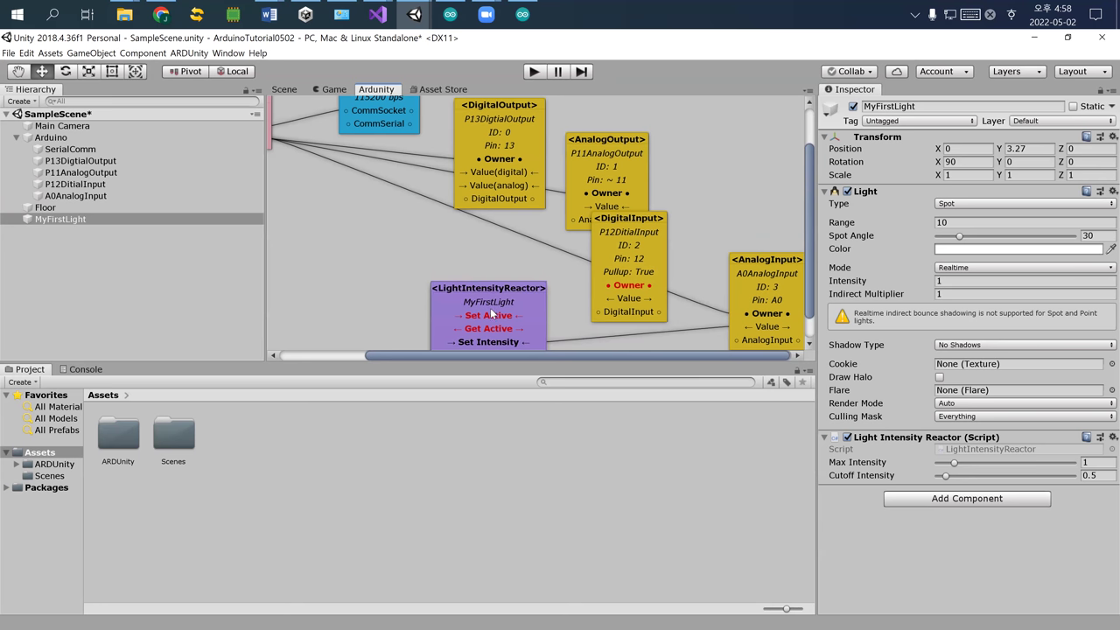
Set the Light Intensity Reactor's Max Intensity to 1.98 and Cutoff Intensity to 1.31.
{"action": "scroll", "coordinate": [491, 311], "scroll_direction": "down", "scroll_amount": 2}
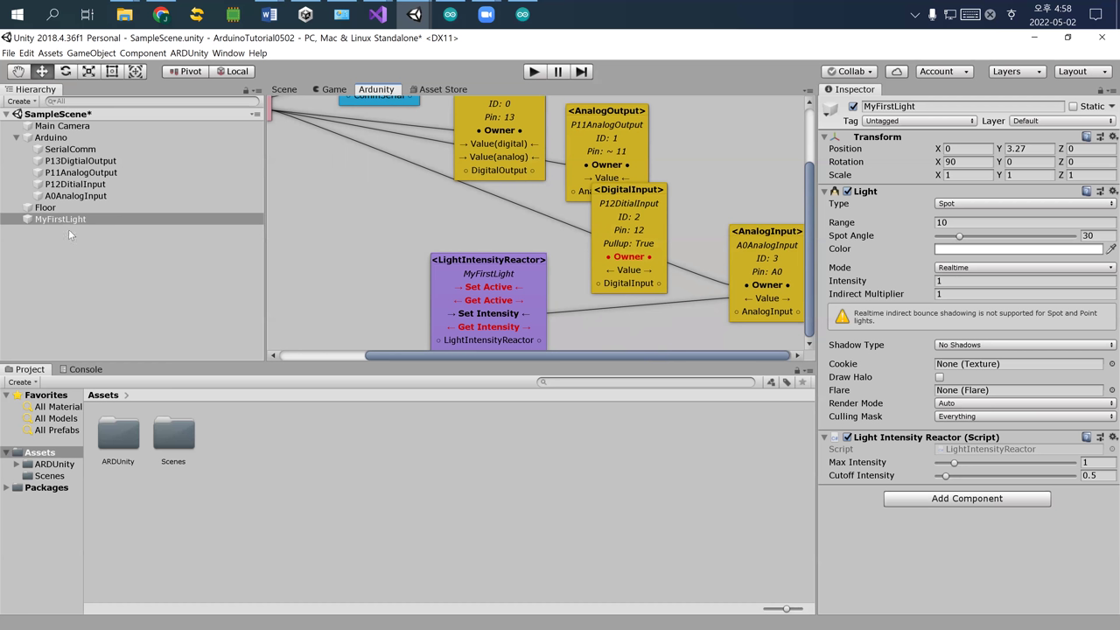
{"action": "mouse_move", "coordinate": [954, 462]}
{"action": "left_mouse_down"}
{"action": "mouse_move", "coordinate": [1013, 462]}
{"action": "mouse_move", "coordinate": [971, 464]}
{"action": "mouse_move", "coordinate": [959, 479]}
{"action": "left_mouse_up"}
{"action": "left_click", "coordinate": [957, 476]}
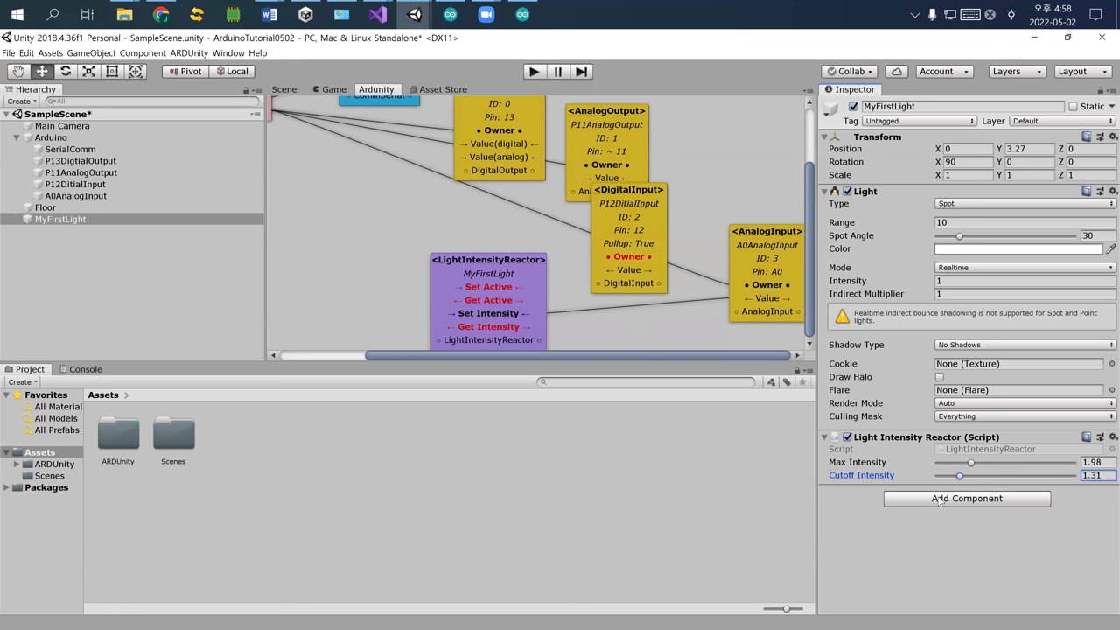
Attach a new script named MyFirstLight to the light and open it in Visual Studio.
{"action": "left_click", "coordinate": [937, 504]}
{"action": "scroll", "coordinate": [958, 473], "scroll_direction": "down", "scroll_amount": 5}
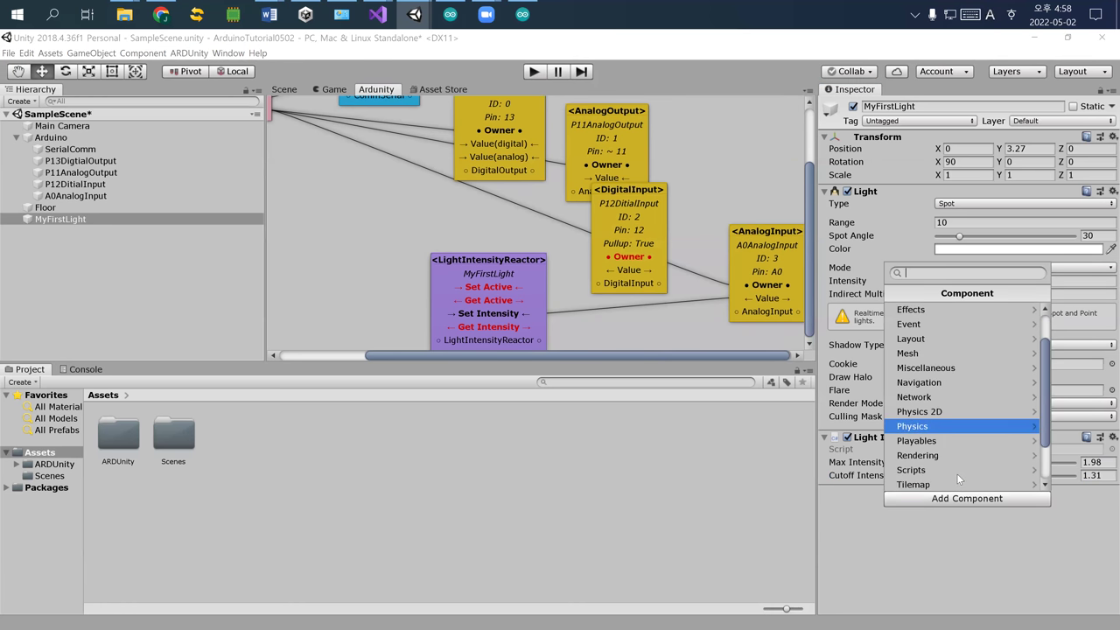
{"action": "left_click", "coordinate": [950, 487]}
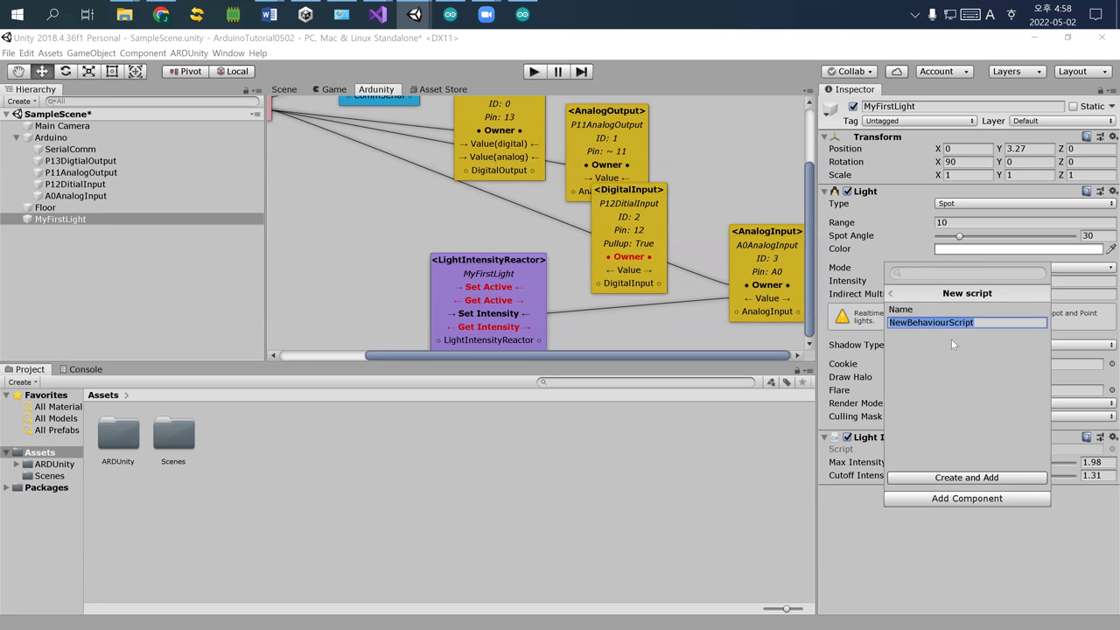
{"action": "type", "text": "MyFirstLight"}
{"action": "key", "text": "Return"}
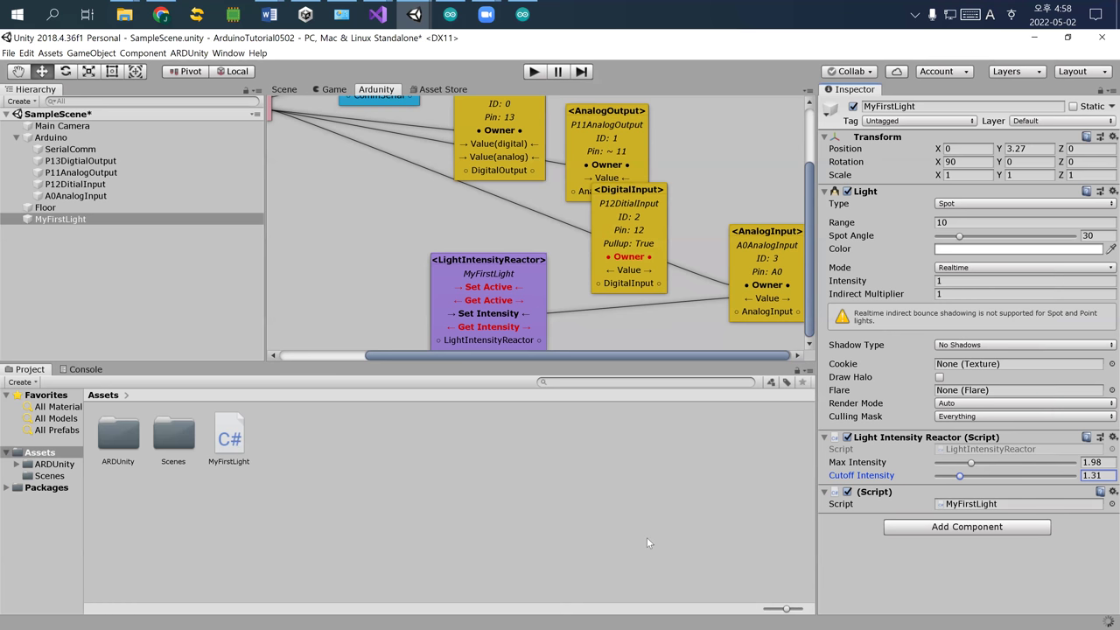
{"action": "left_click", "coordinate": [227, 440]}
{"action": "double_click", "coordinate": [228, 440]}
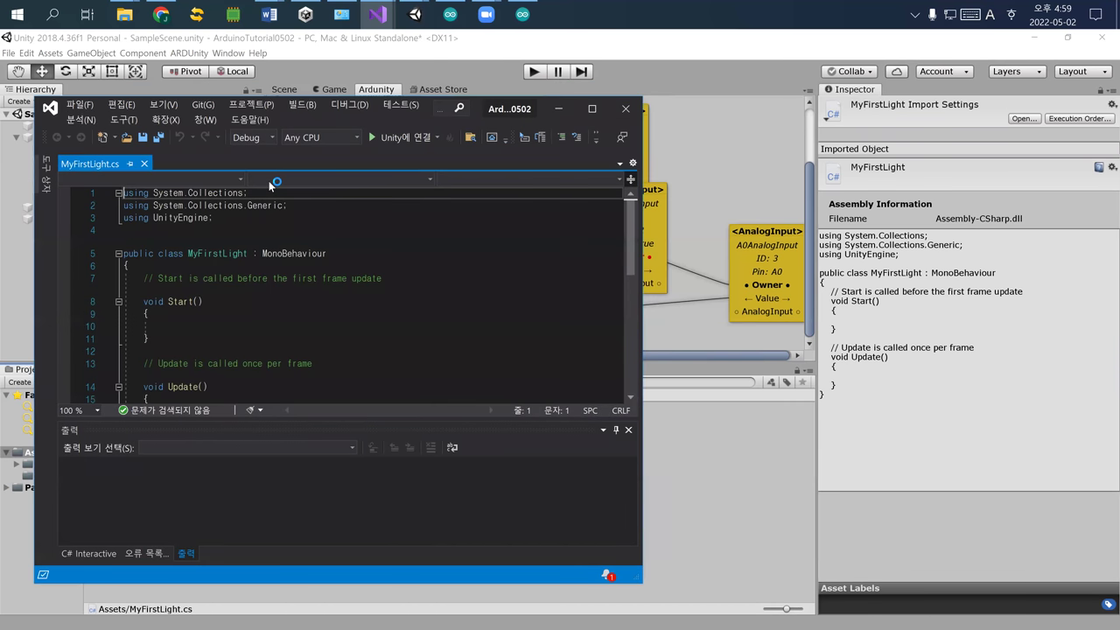
Add 'using Ardunity;' below the UnityEngine import.
{"action": "left_click", "coordinate": [245, 215]}
{"action": "key", "text": "Return"}
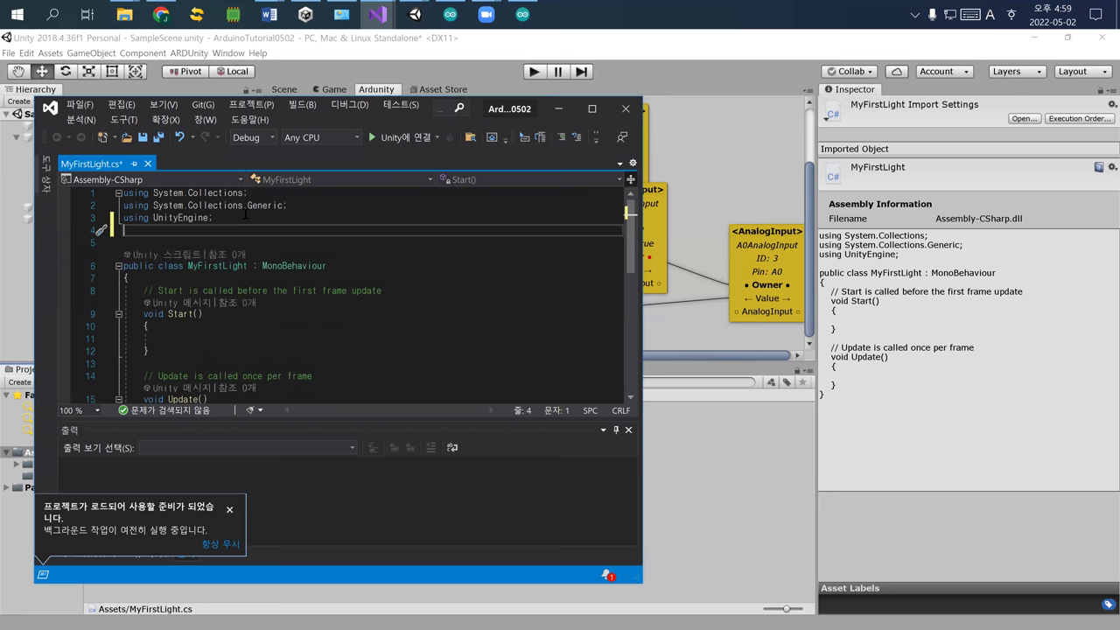
{"action": "type", "text": "using Ardunity"}
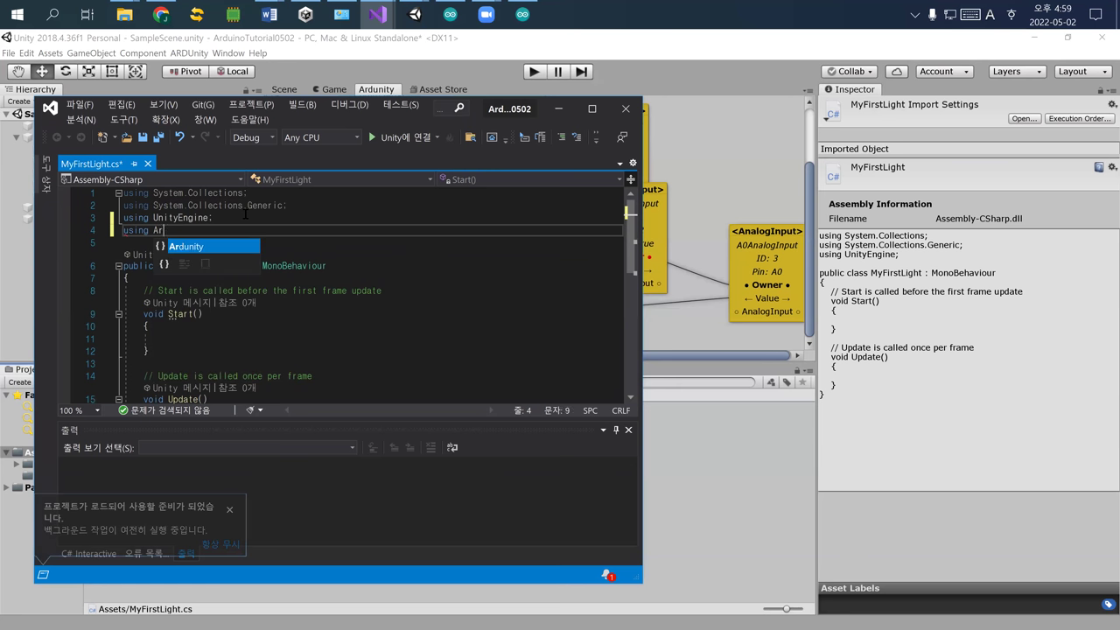
{"action": "type", "text": ";"}
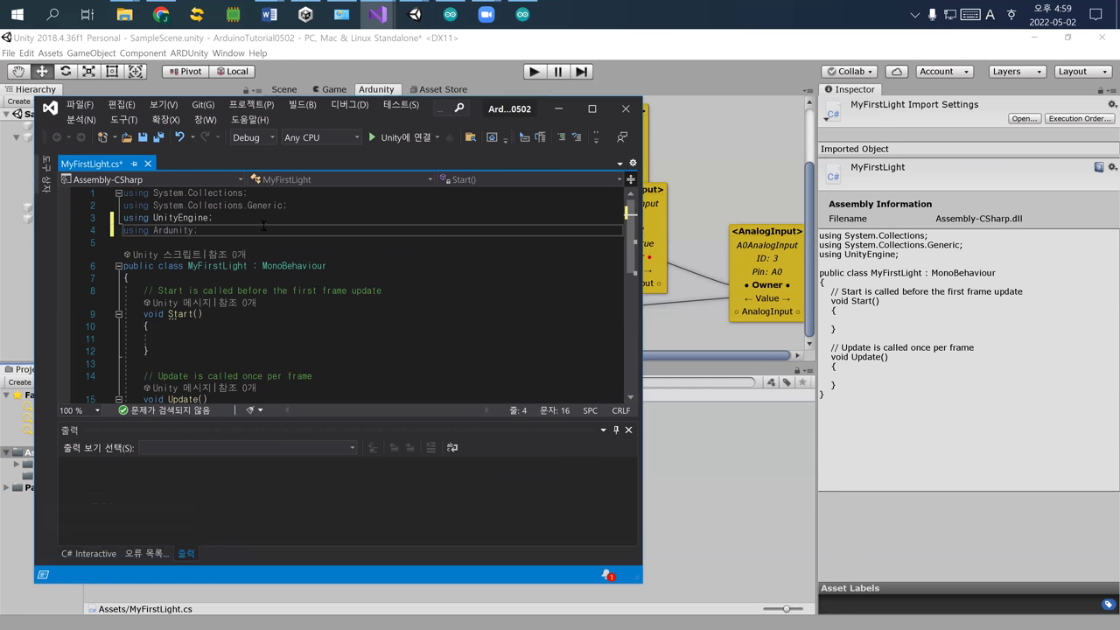
Declare a 'public DigitalInput di;' field above Start().
{"action": "left_click", "coordinate": [403, 278]}
{"action": "left_click", "coordinate": [422, 286]}
{"action": "key", "text": "Return"}
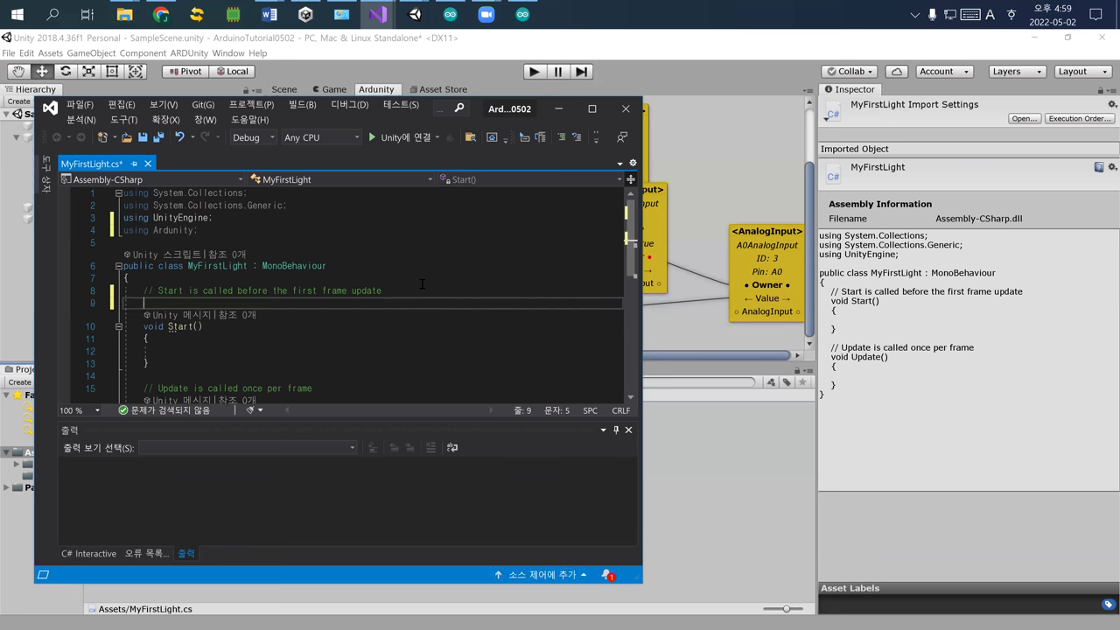
{"action": "type", "text": "public "}
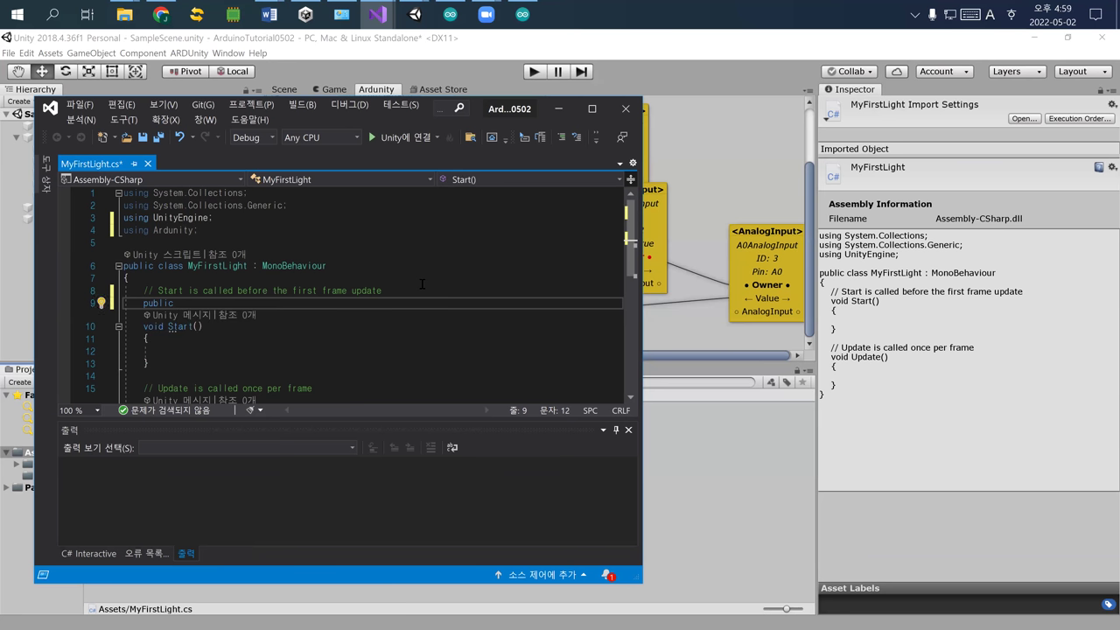
{"action": "type", "text": "Digital"}
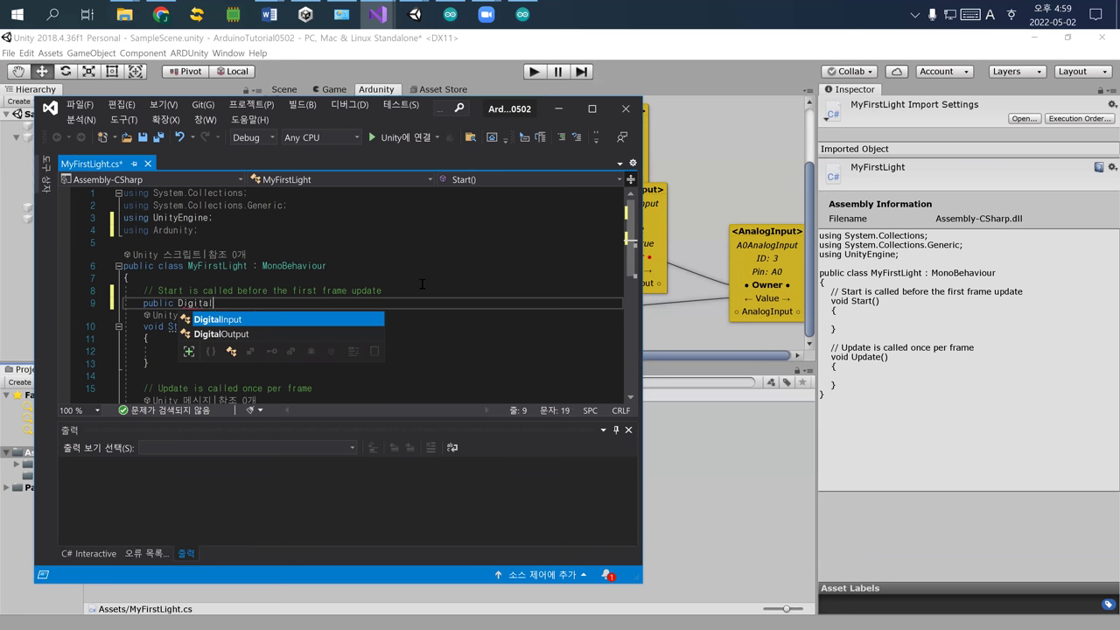
{"action": "type", "text": "Input "}
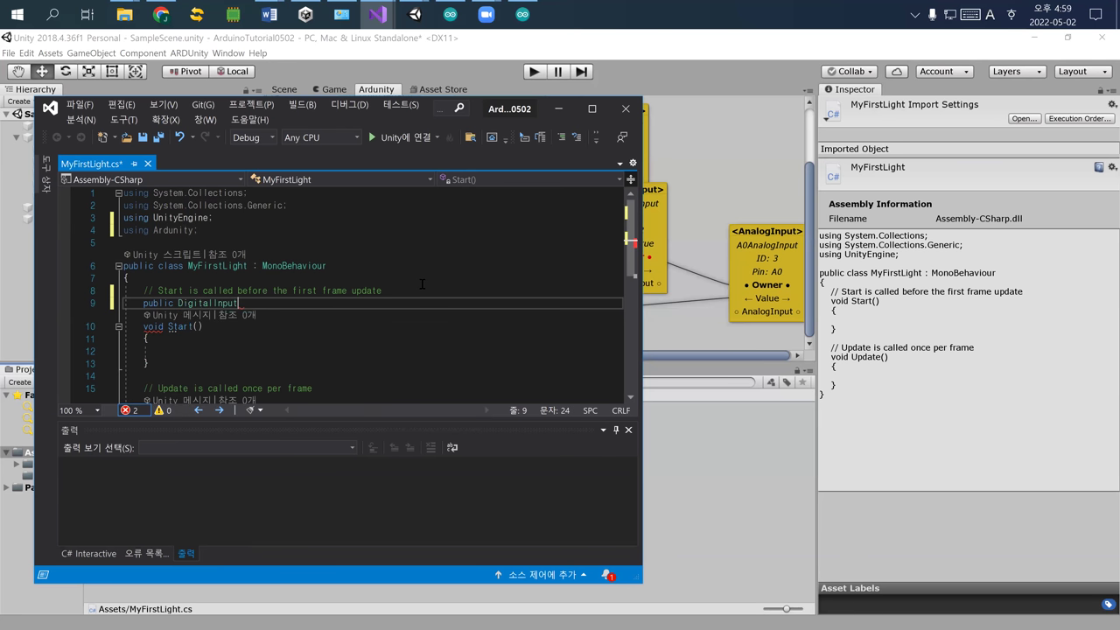
{"action": "type", "text": "di;"}
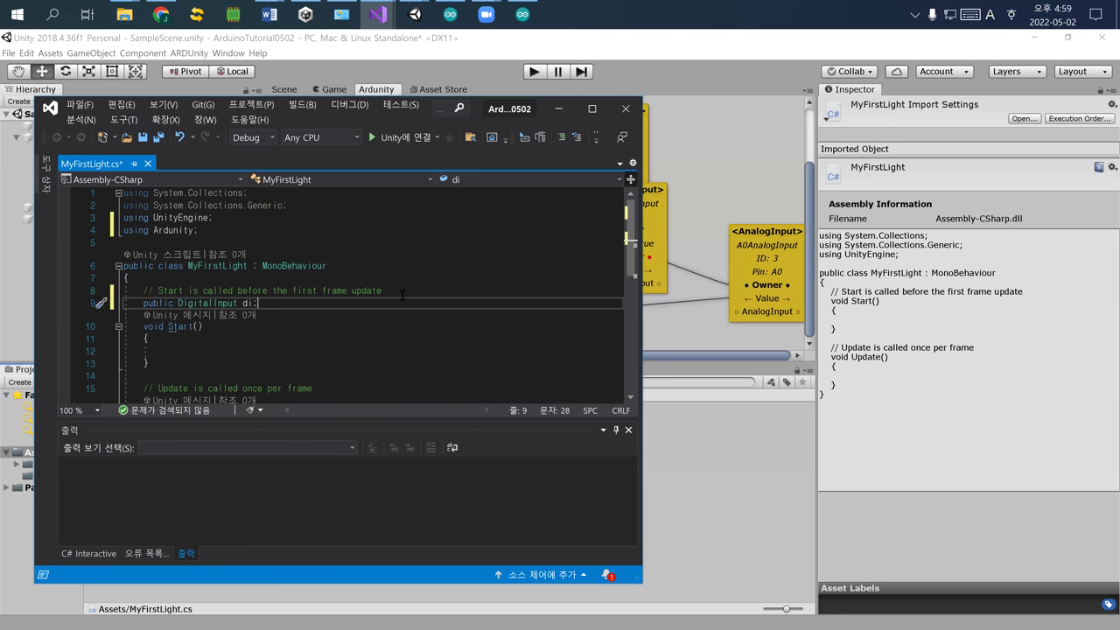
Replace the DigitalInput field with 'public AnalogInput ai;'.
{"action": "left_click", "coordinate": [238, 351]}
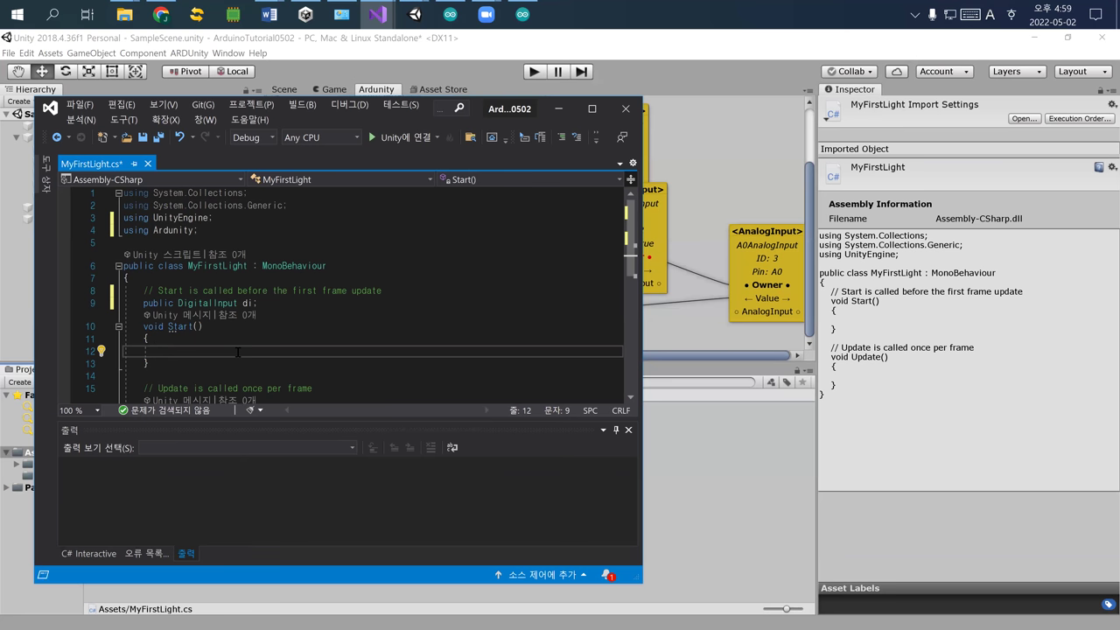
{"action": "scroll", "coordinate": [240, 353], "scroll_direction": "down", "scroll_amount": 1}
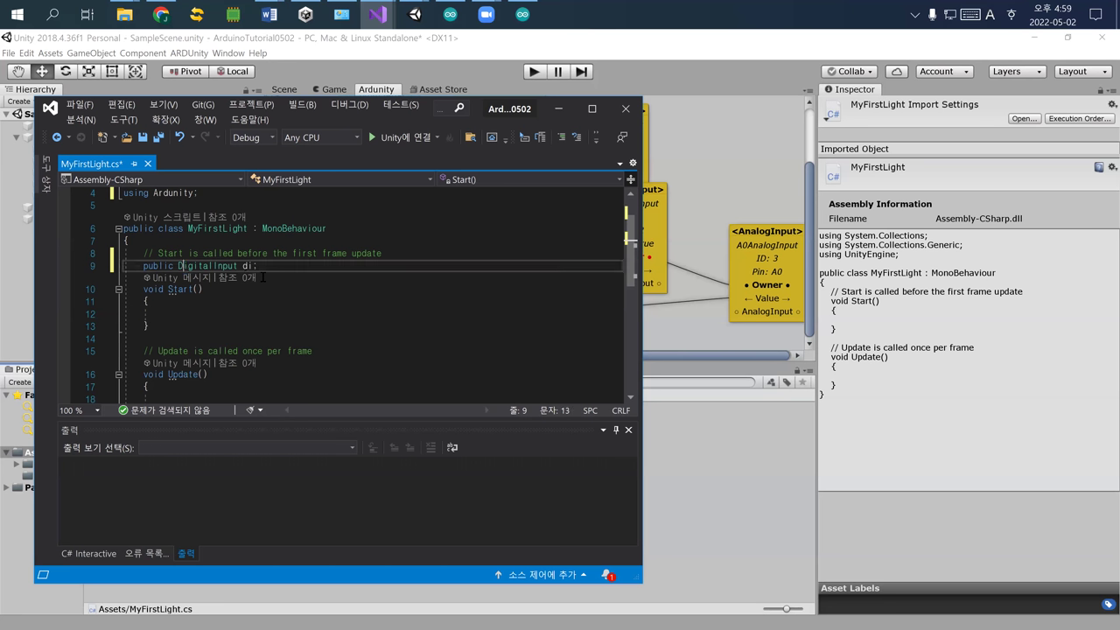
{"action": "left_click_drag", "start_coordinate": [177, 265], "coordinate": [203, 289]}
{"action": "left_click", "coordinate": [188, 264]}
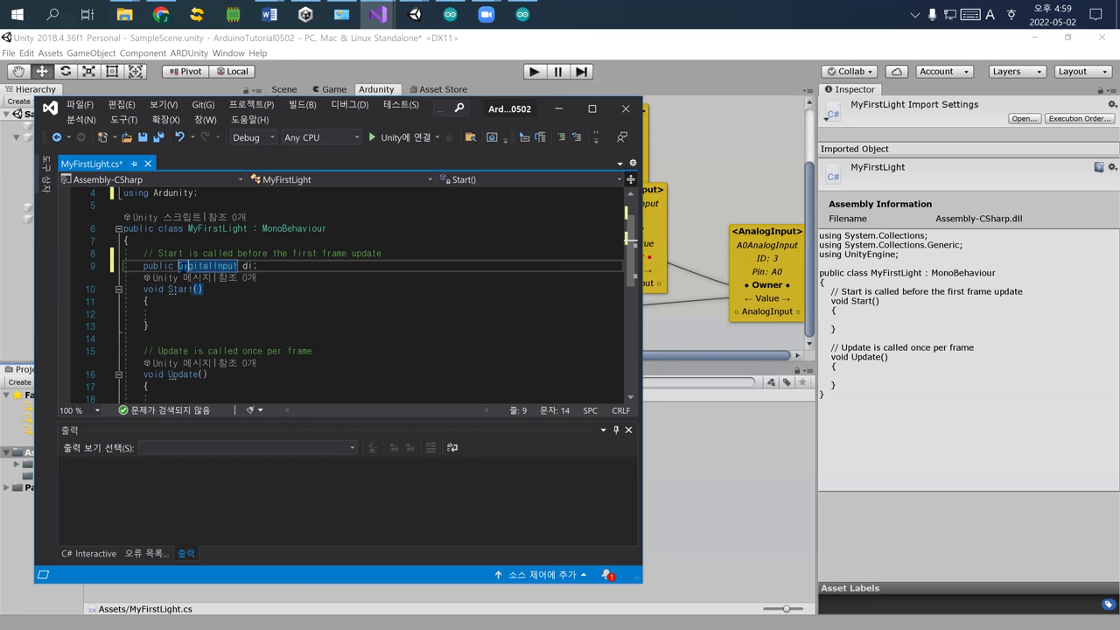
{"action": "left_click_drag", "start_coordinate": [187, 265], "coordinate": [287, 274]}
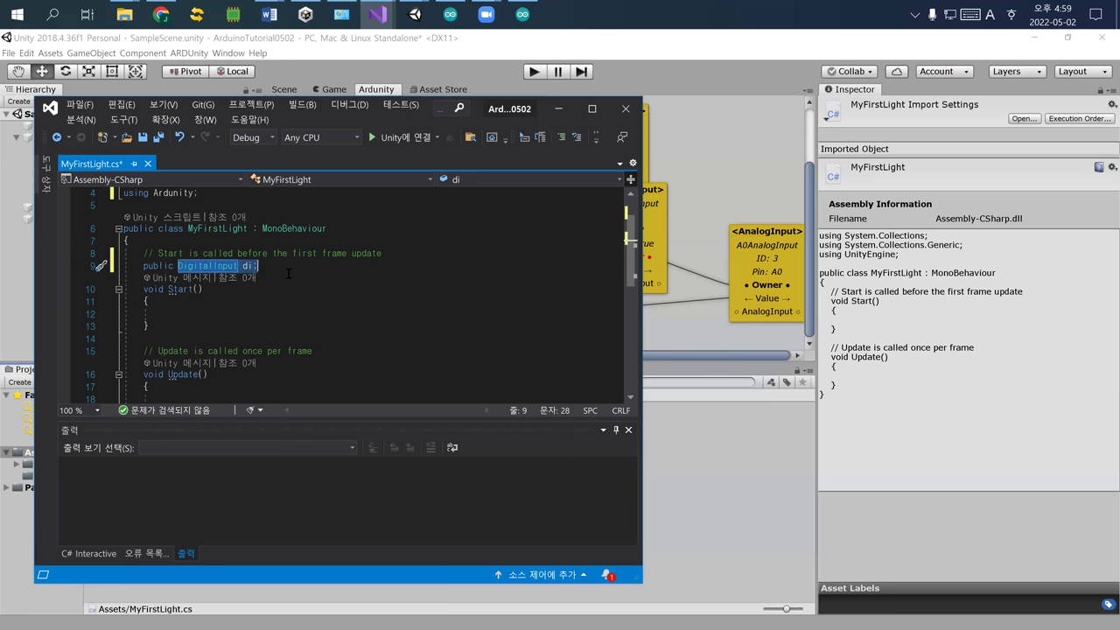
{"action": "key", "text": "BackSpace"}
{"action": "type", "text": "Abak"}
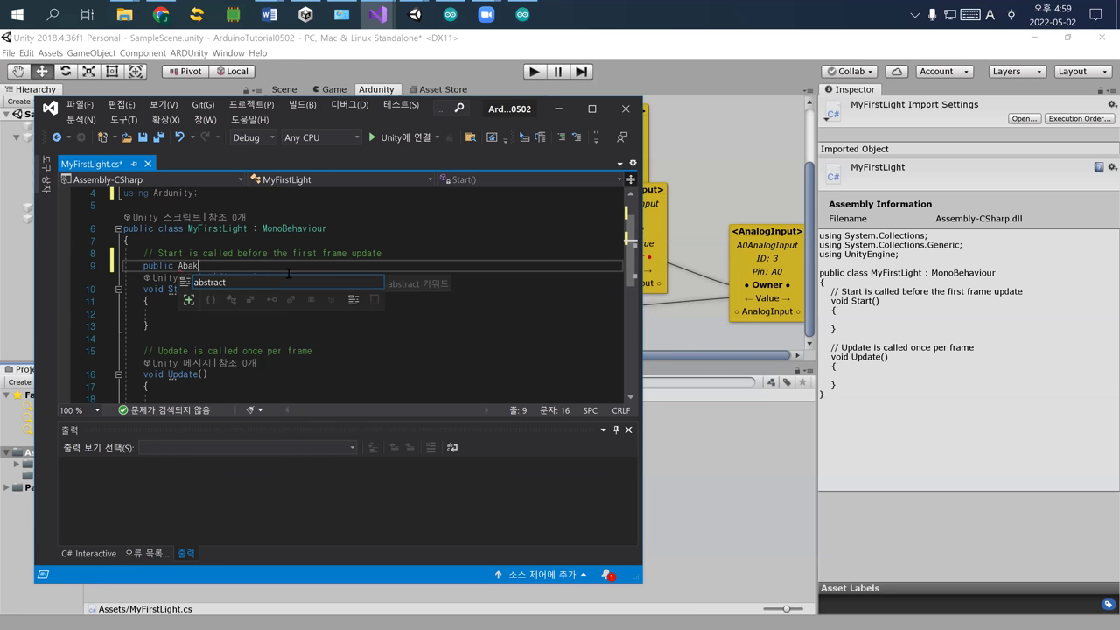
{"action": "key", "text": "BackSpace"}
{"action": "key", "text": "BackSpace"}
{"action": "key", "text": "BackSpace"}
{"action": "type", "text": "nalog"}
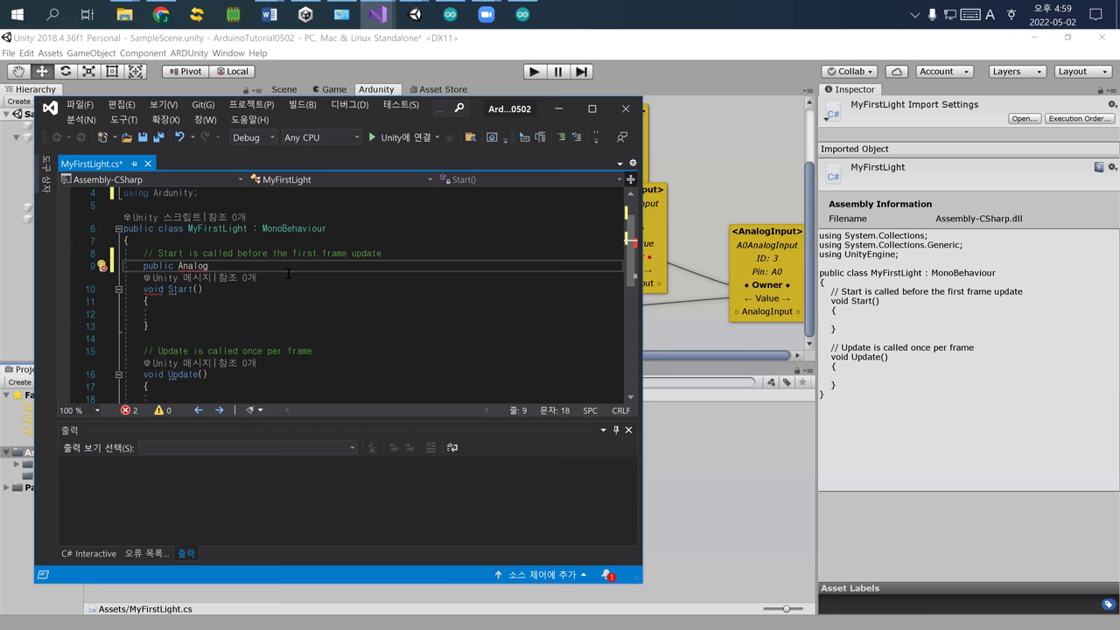
{"action": "type", "text": "Input"}
{"action": "type", "text": " ai;"}
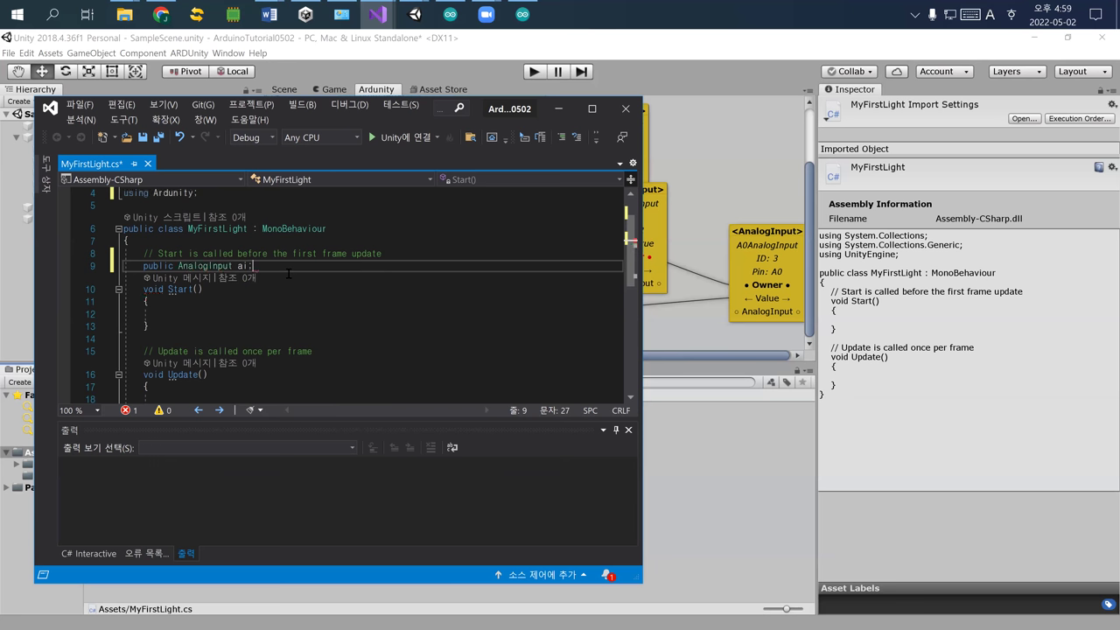
{"action": "scroll", "coordinate": [245, 315], "scroll_direction": "down", "scroll_amount": 2}
Start an 'ai.' statement inside Update() and browse the IntelliSense members for Value.
{"action": "left_click", "coordinate": [206, 324]}
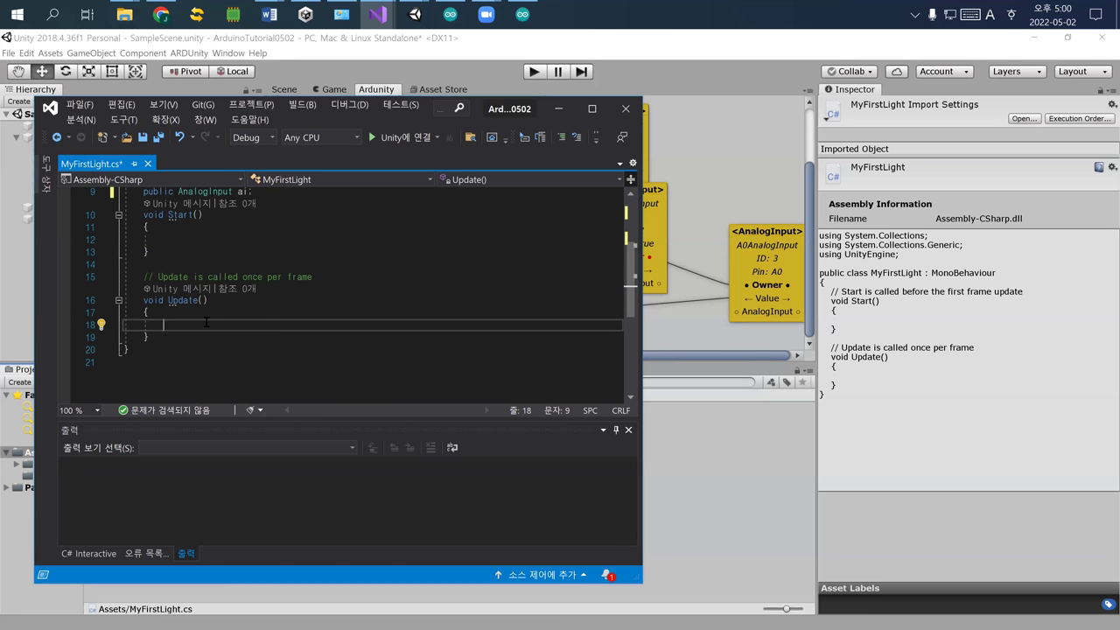
{"action": "type", "text": "ai."}
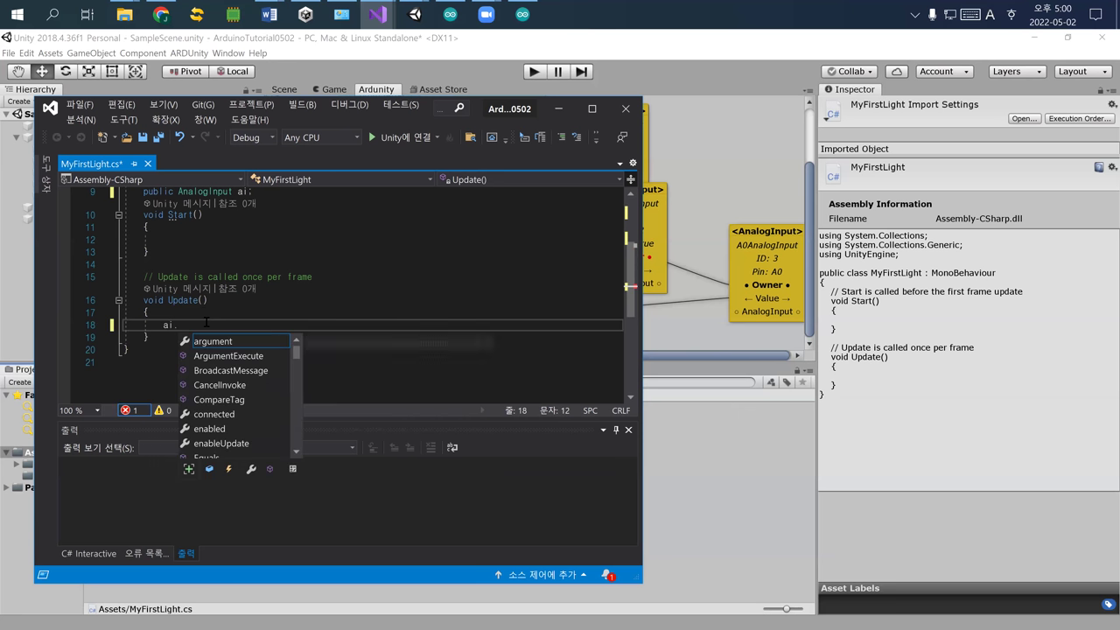
{"action": "scroll", "coordinate": [256, 376], "scroll_direction": "down", "scroll_amount": 1}
{"action": "scroll", "coordinate": [256, 377], "scroll_direction": "down", "scroll_amount": 1}
{"action": "scroll", "coordinate": [257, 378], "scroll_direction": "down", "scroll_amount": 2}
{"action": "scroll", "coordinate": [256, 378], "scroll_direction": "down", "scroll_amount": 1}
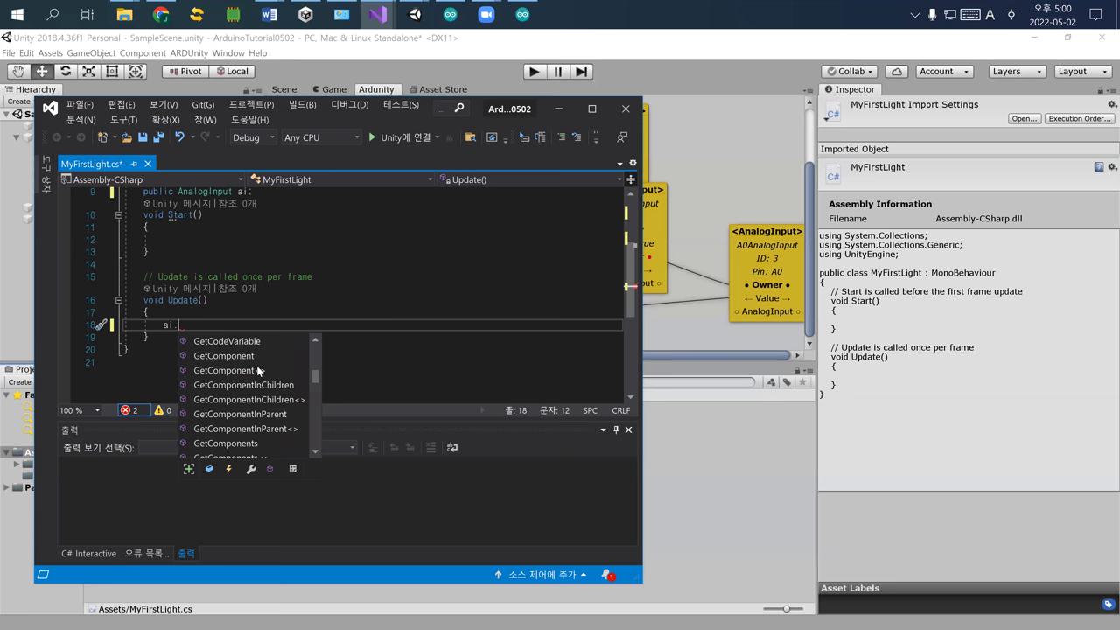
{"action": "scroll", "coordinate": [281, 371], "scroll_direction": "down", "scroll_amount": 3}
{"action": "scroll", "coordinate": [280, 371], "scroll_direction": "down", "scroll_amount": 3}
{"action": "scroll", "coordinate": [280, 371], "scroll_direction": "down", "scroll_amount": 3}
{"action": "scroll", "coordinate": [280, 372], "scroll_direction": "down", "scroll_amount": 3}
{"action": "scroll", "coordinate": [280, 371], "scroll_direction": "down", "scroll_amount": 2}
{"action": "scroll", "coordinate": [280, 371], "scroll_direction": "down", "scroll_amount": 1}
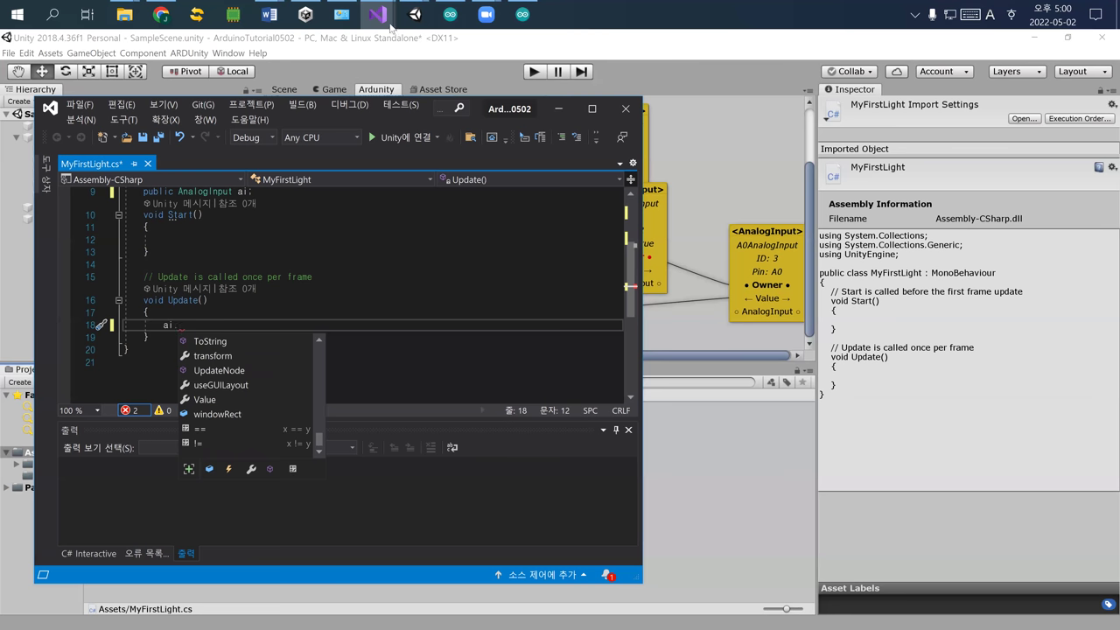
{"action": "left_click", "coordinate": [166, 14]}
Open ArduinoTest003.sln from Course Materials > ArduinoTest003 > ArduinoTest003 in Visual Studio 2019.
{"action": "left_click", "coordinate": [124, 14]}
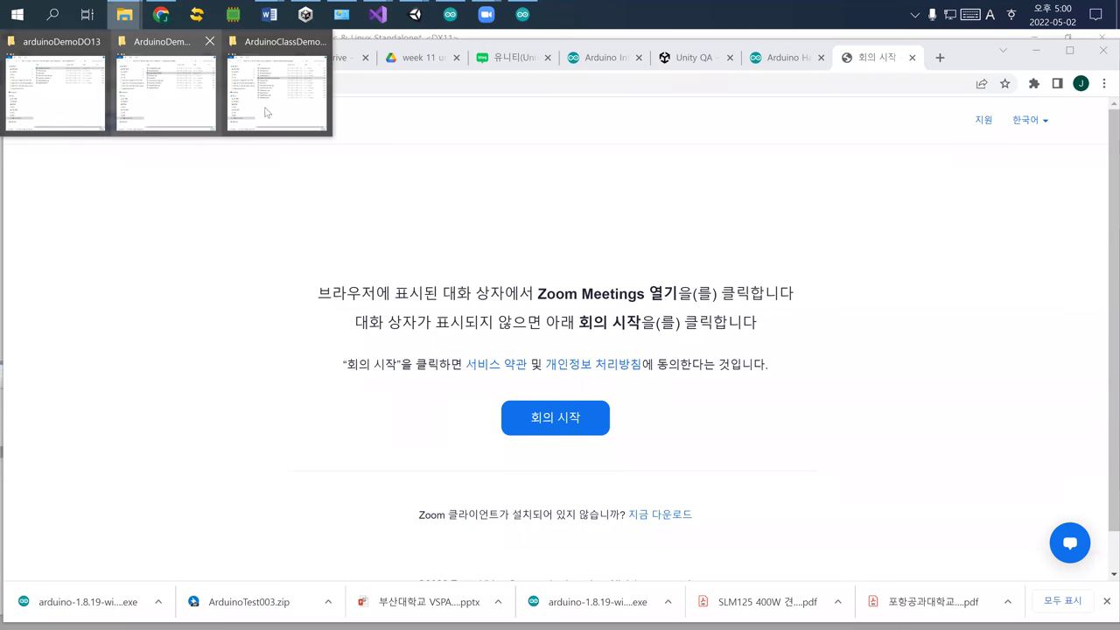
{"action": "left_click", "coordinate": [268, 109]}
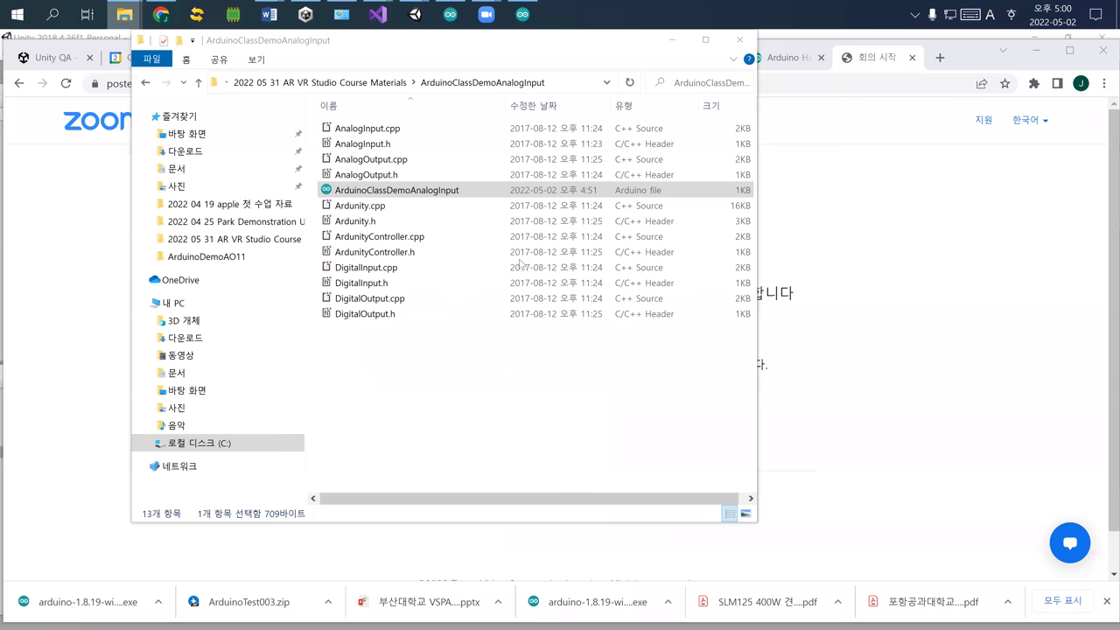
{"action": "left_click", "coordinate": [364, 82]}
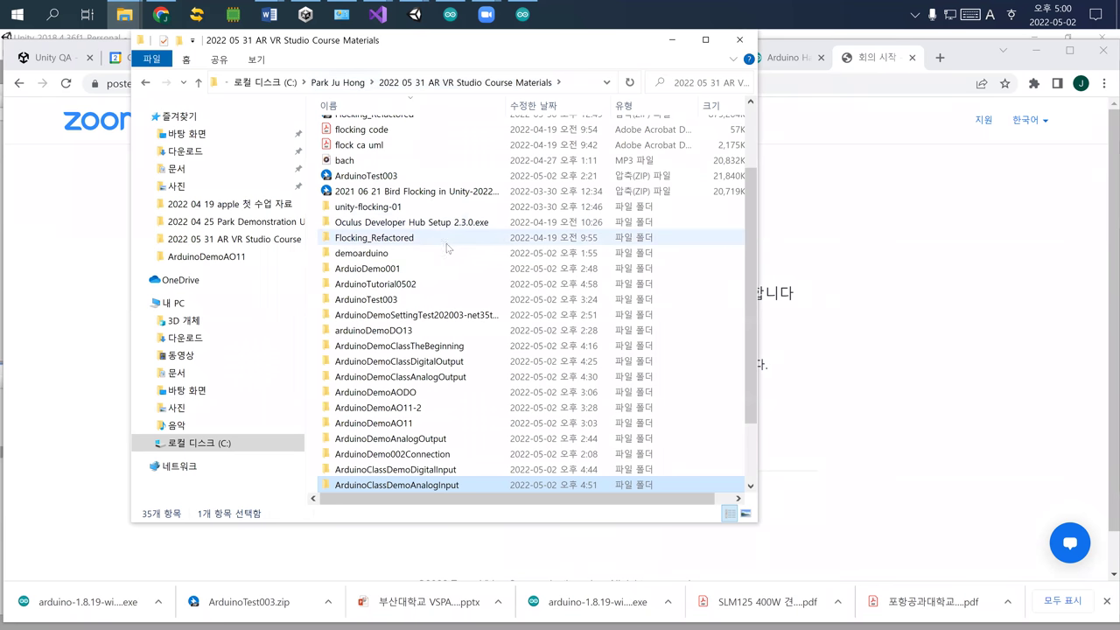
{"action": "double_click", "coordinate": [398, 300]}
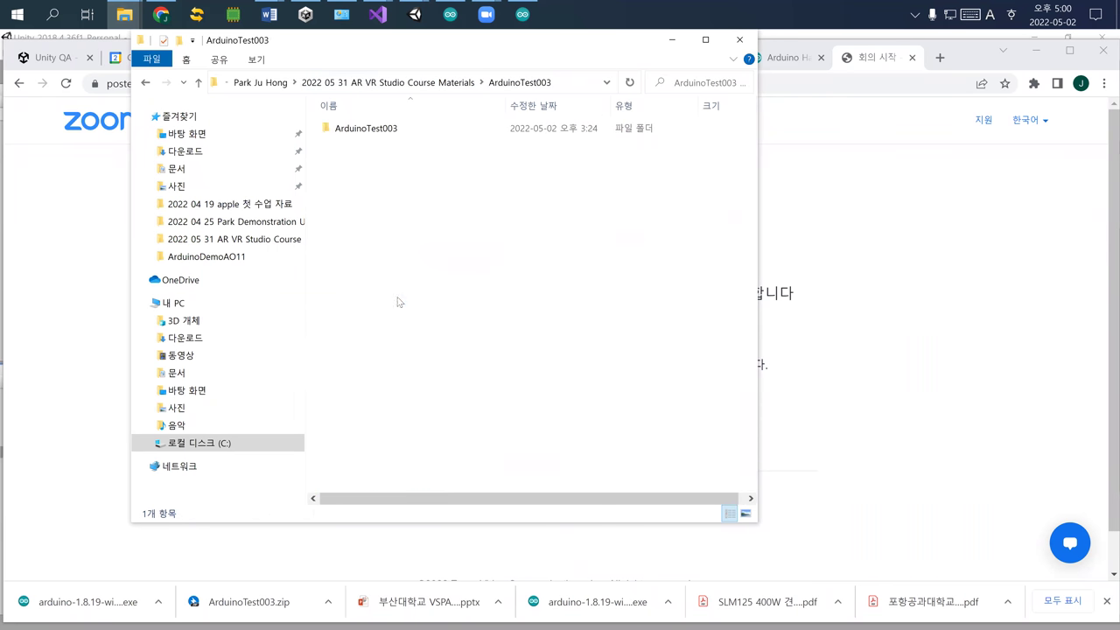
{"action": "double_click", "coordinate": [391, 131]}
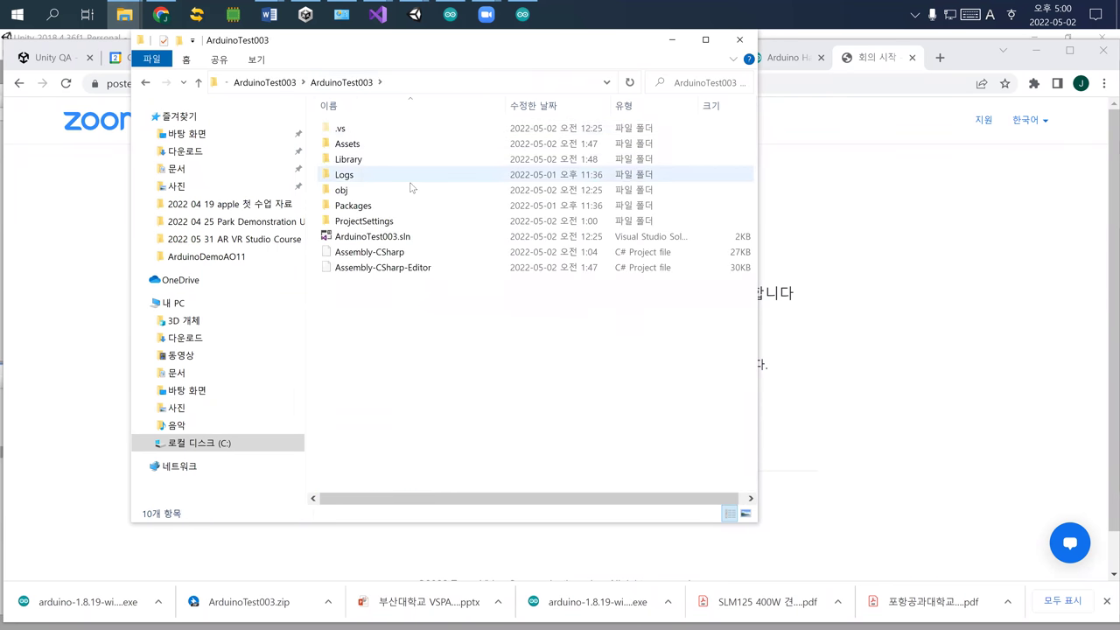
{"action": "double_click", "coordinate": [392, 238]}
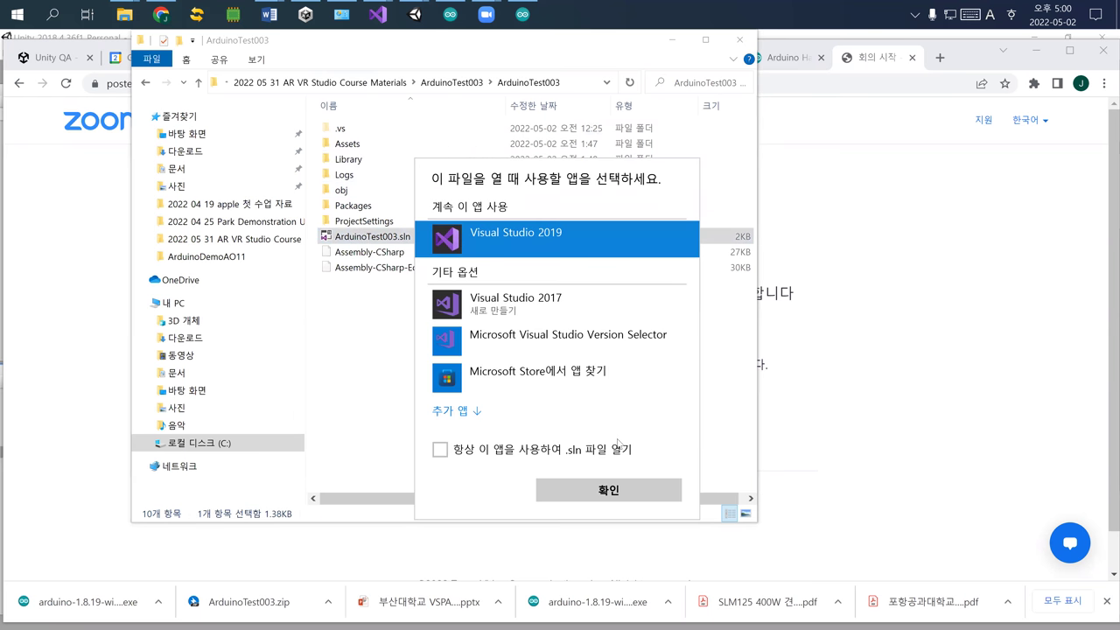
{"action": "left_click", "coordinate": [589, 490]}
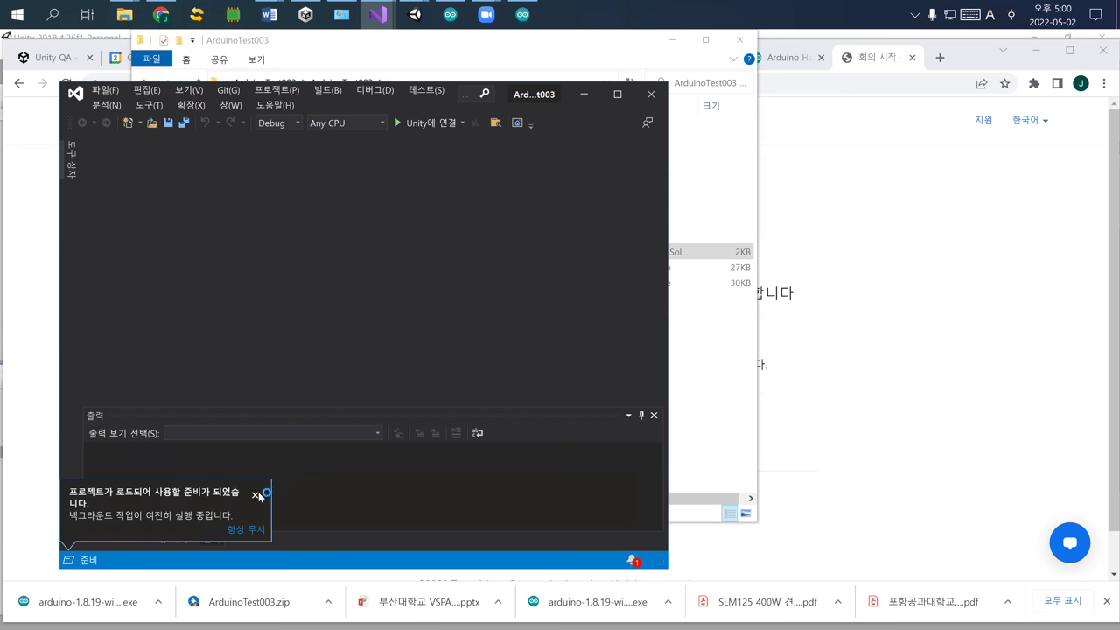
Dismiss the project-loaded notice, maximize Visual Studio, and return to the ArduinoTest003 window.
{"action": "left_click", "coordinate": [256, 497]}
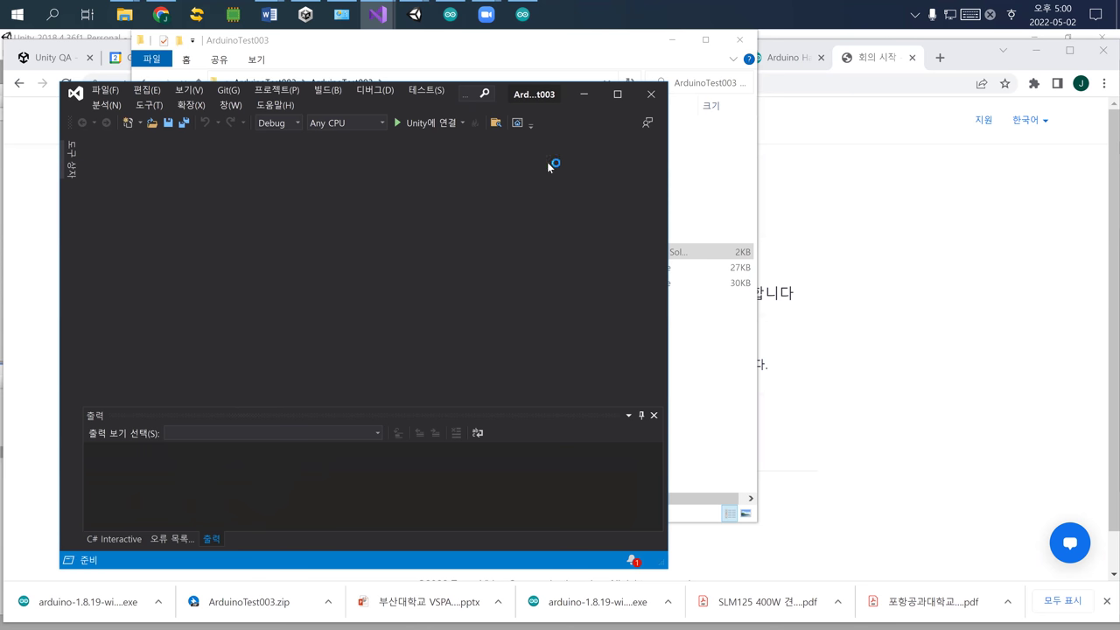
{"action": "left_click", "coordinate": [618, 94]}
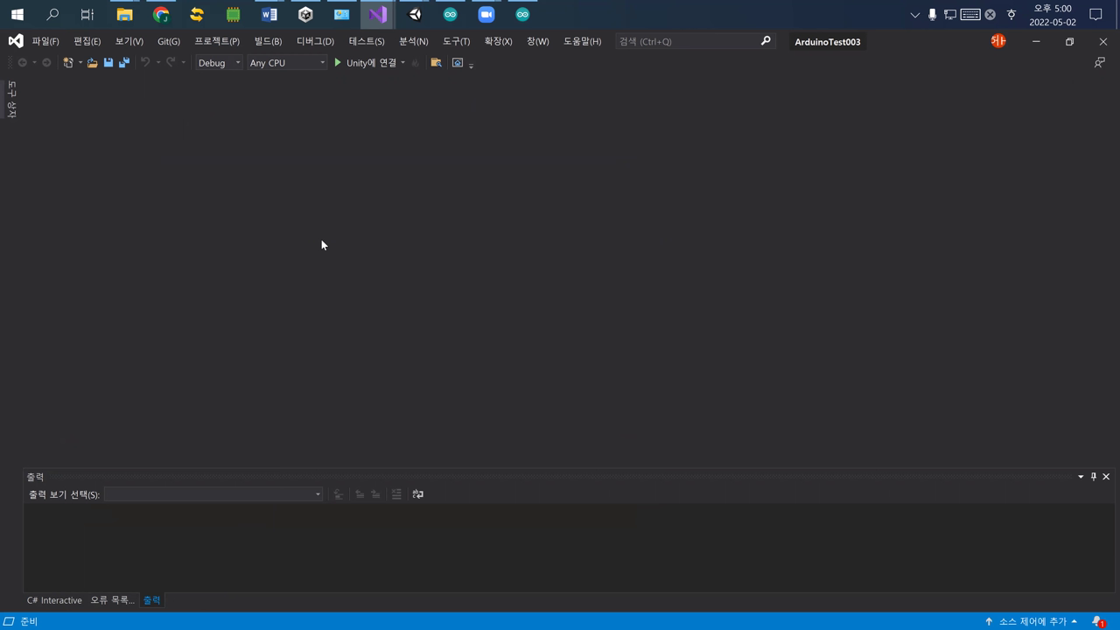
{"action": "left_click", "coordinate": [162, 16]}
{"action": "left_click", "coordinate": [124, 15]}
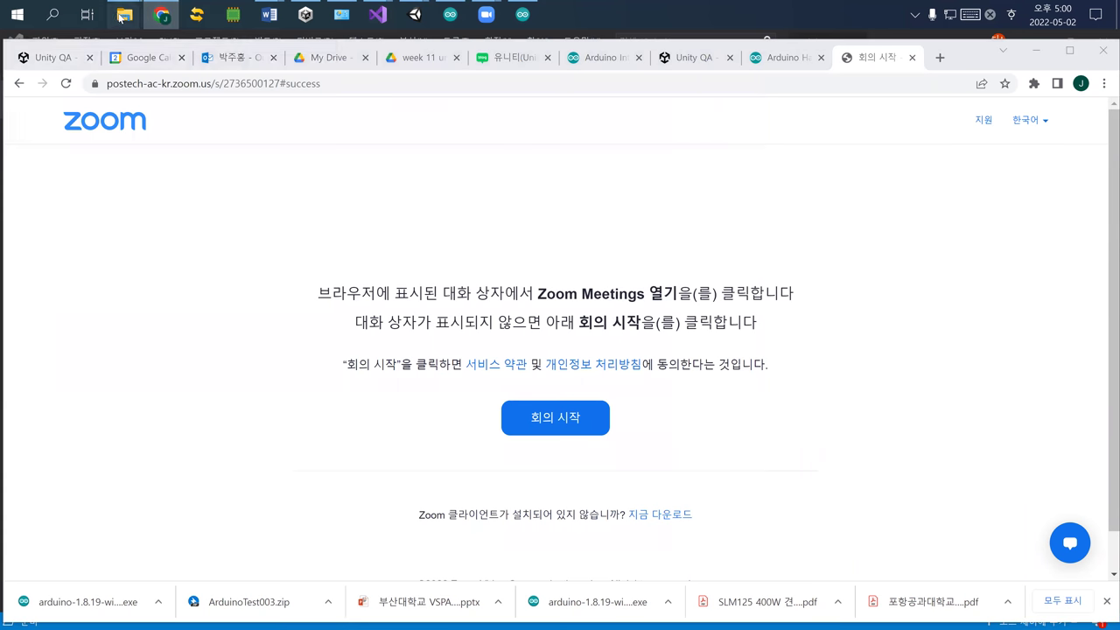
{"action": "mouse_move", "coordinate": [377, 15]}
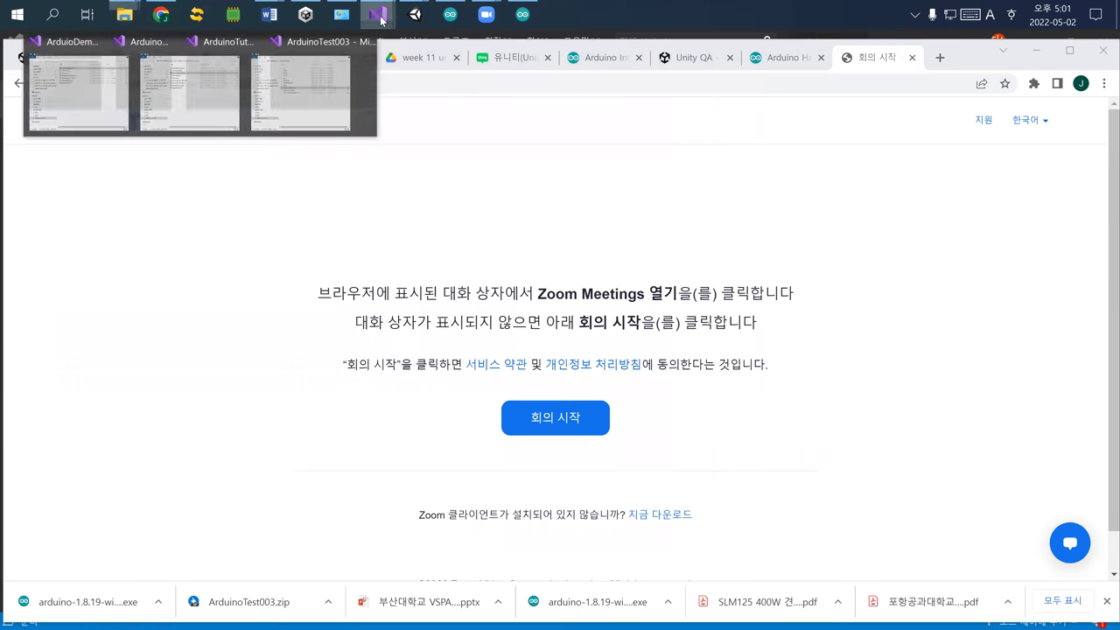
{"action": "left_click", "coordinate": [510, 100]}
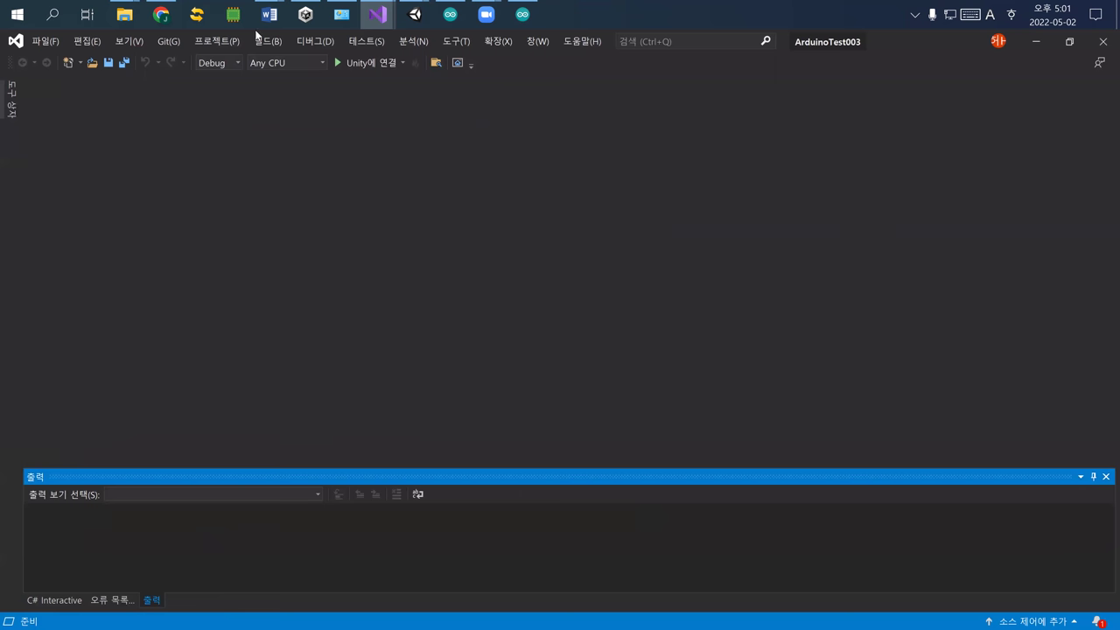
{"action": "left_click", "coordinate": [124, 15]}
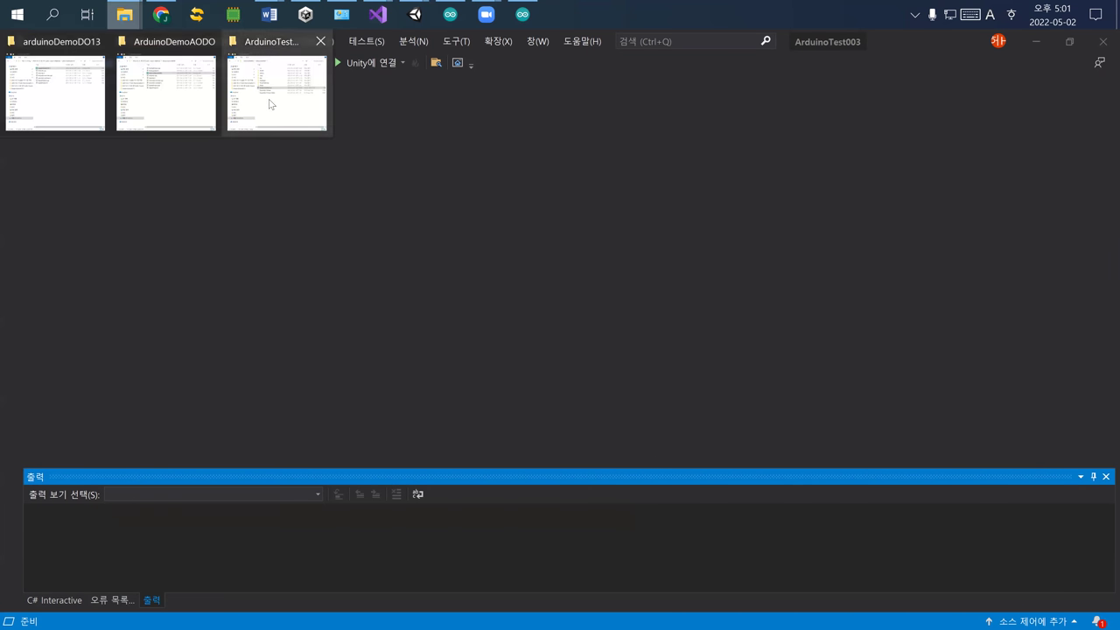
Open AO01.cs from the ArduinoTest003 Assets folder in Visual Studio 2019.
{"action": "left_click", "coordinate": [269, 104]}
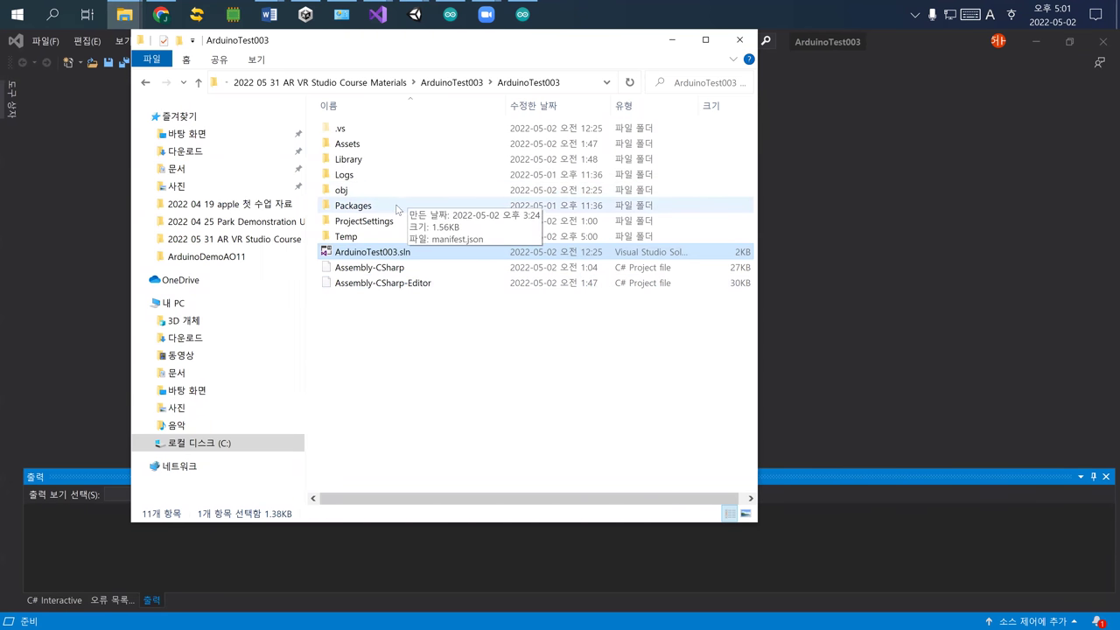
{"action": "double_click", "coordinate": [352, 144]}
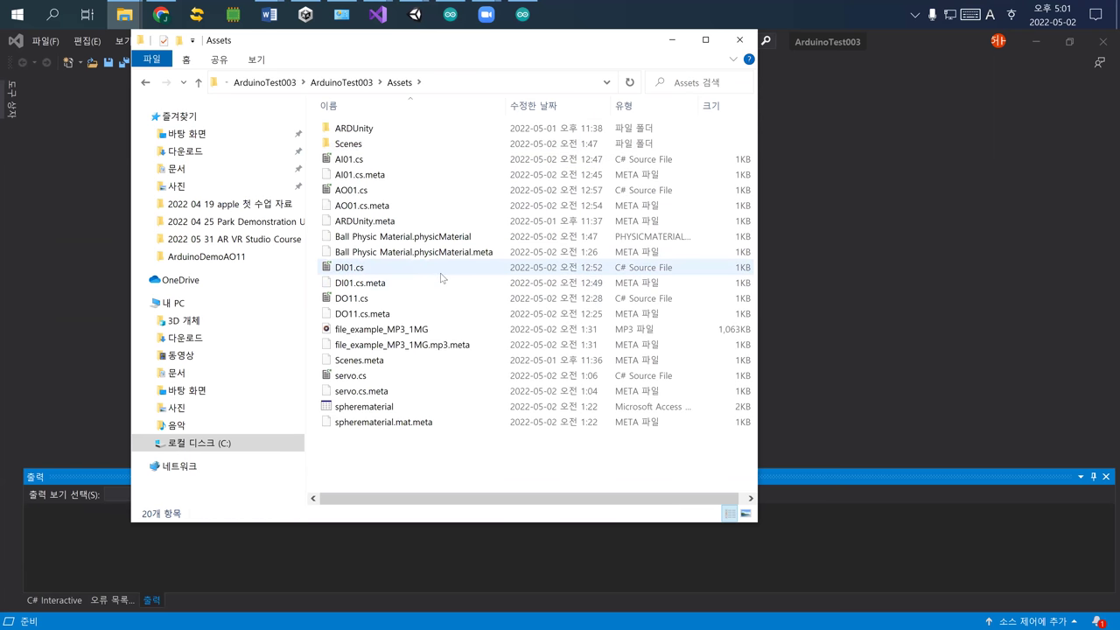
{"action": "left_click", "coordinate": [377, 191]}
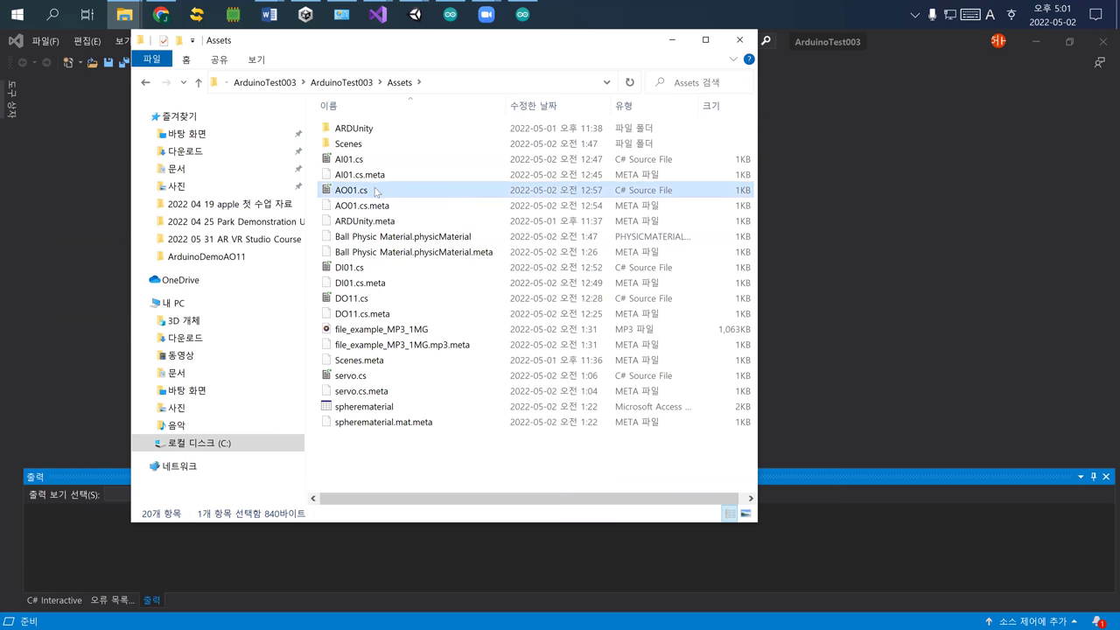
{"action": "double_click", "coordinate": [360, 191]}
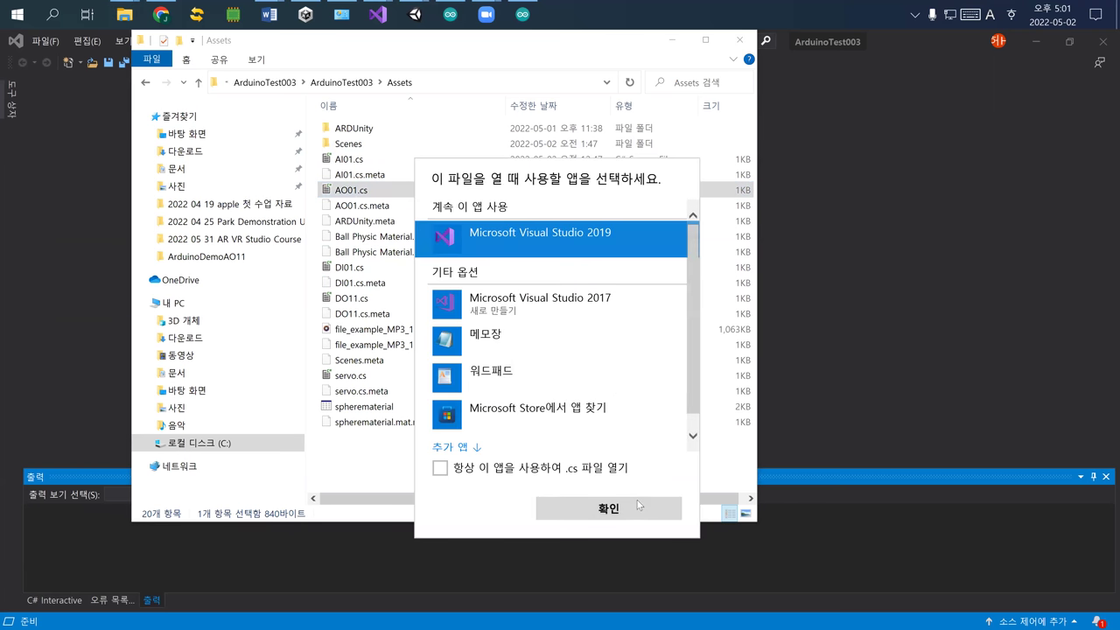
{"action": "left_click", "coordinate": [612, 509]}
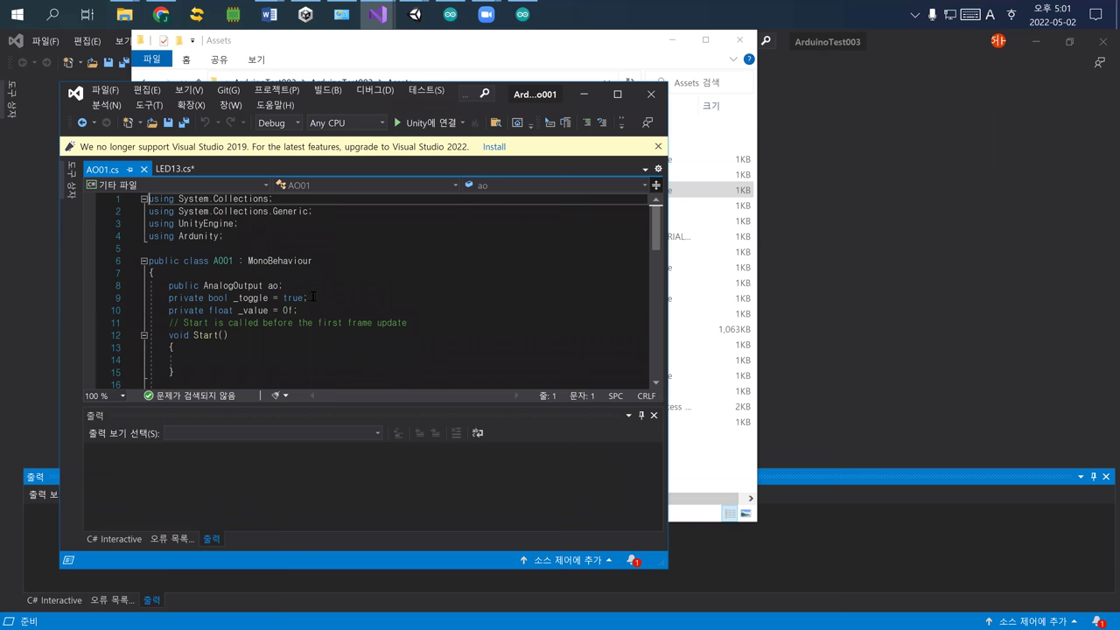
Open AI01.cs from Assets in Visual Studio and scroll to its Update method logging ai.Value.
{"action": "scroll", "coordinate": [314, 296], "scroll_direction": "down", "scroll_amount": 1}
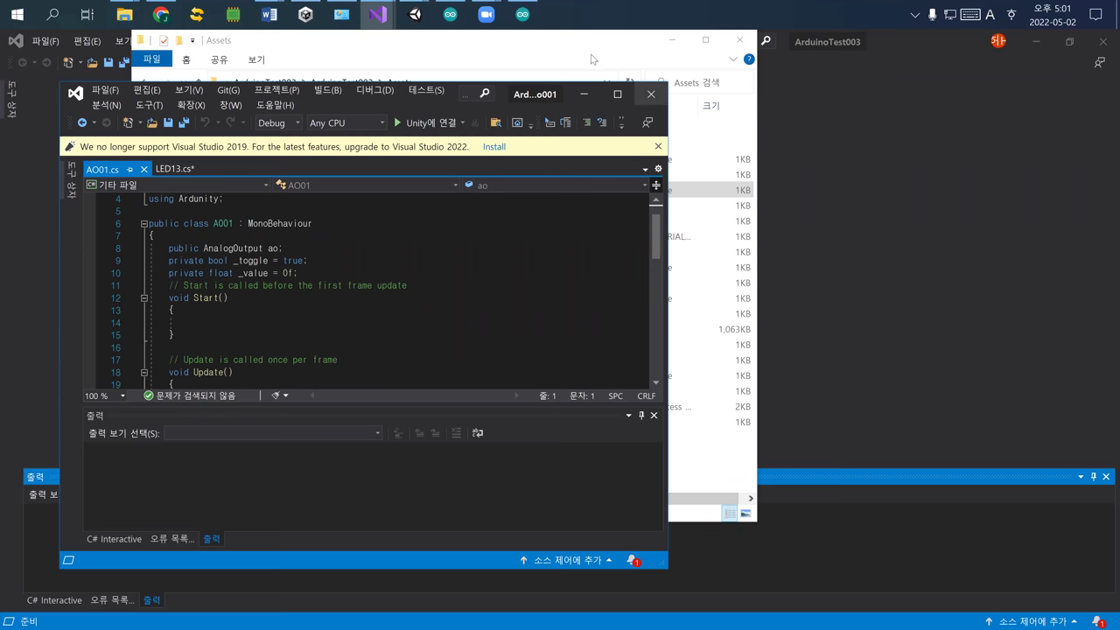
{"action": "left_click", "coordinate": [652, 70]}
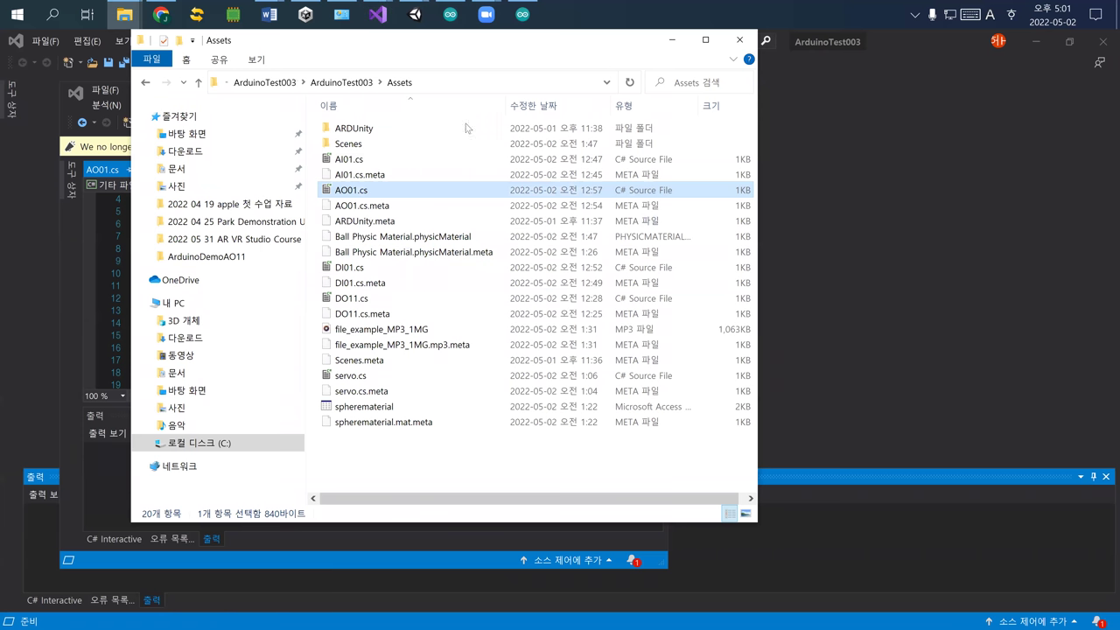
{"action": "left_click", "coordinate": [356, 161]}
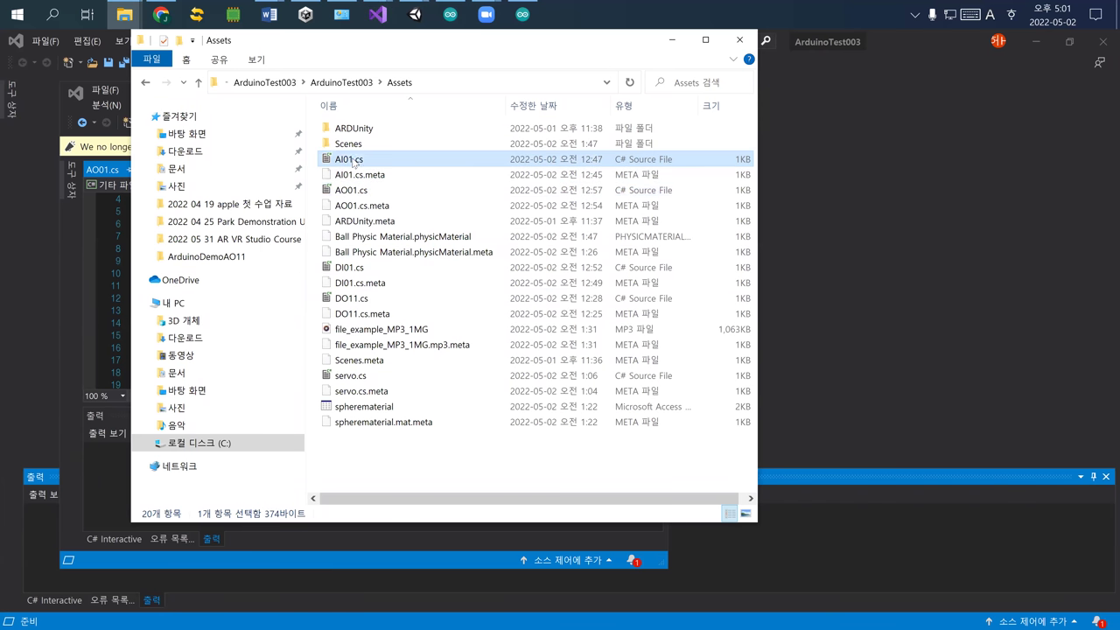
{"action": "double_click", "coordinate": [354, 162]}
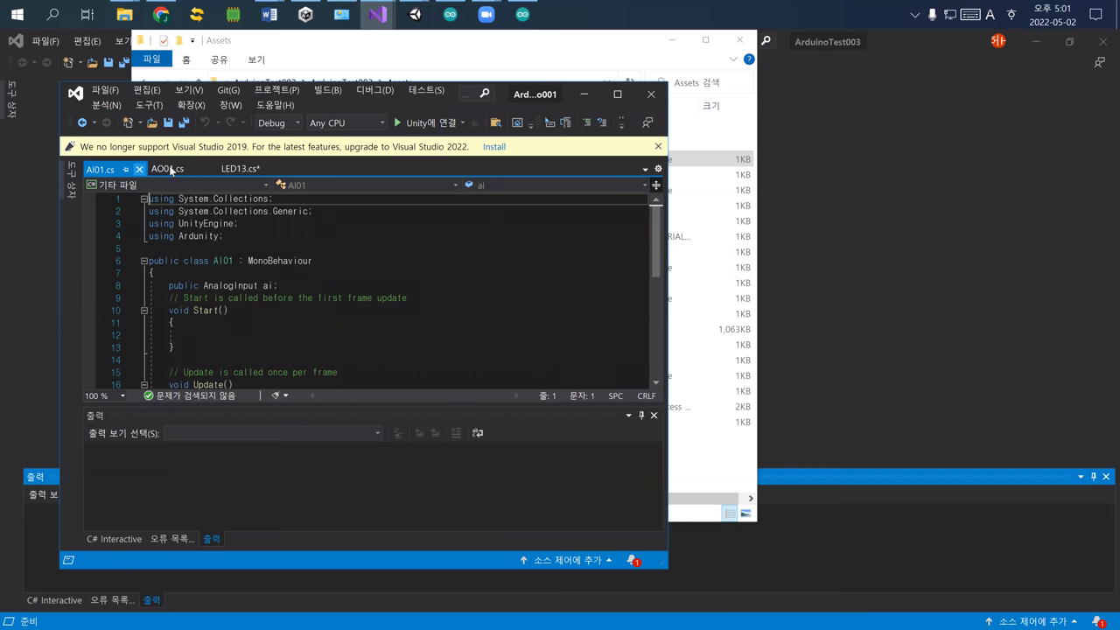
{"action": "scroll", "coordinate": [241, 262], "scroll_direction": "down", "scroll_amount": 1}
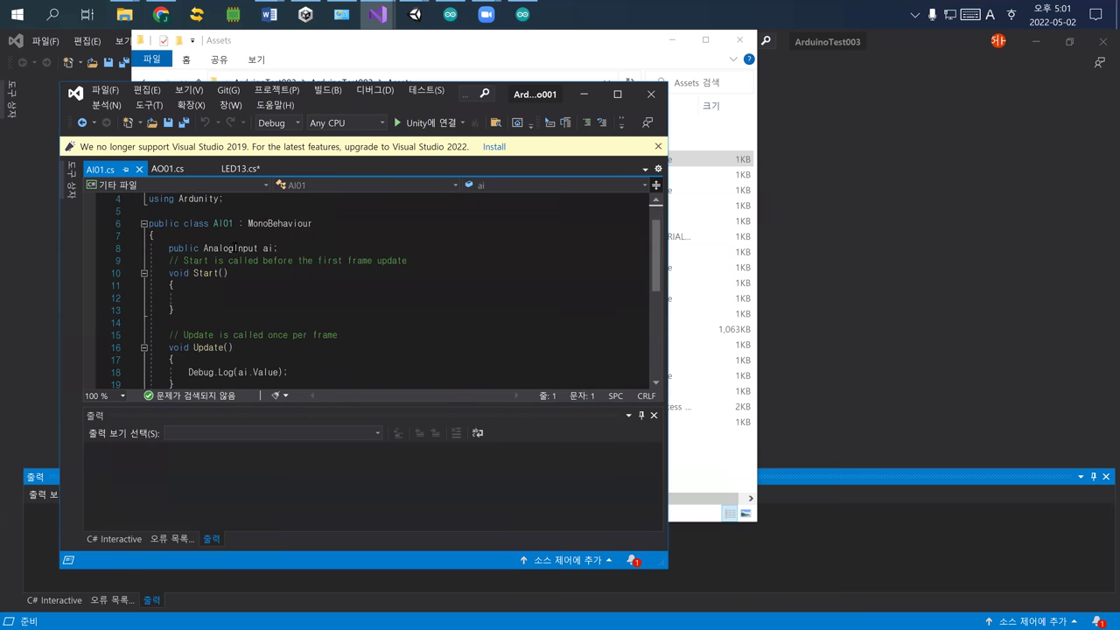
{"action": "scroll", "coordinate": [234, 249], "scroll_direction": "down", "scroll_amount": 2}
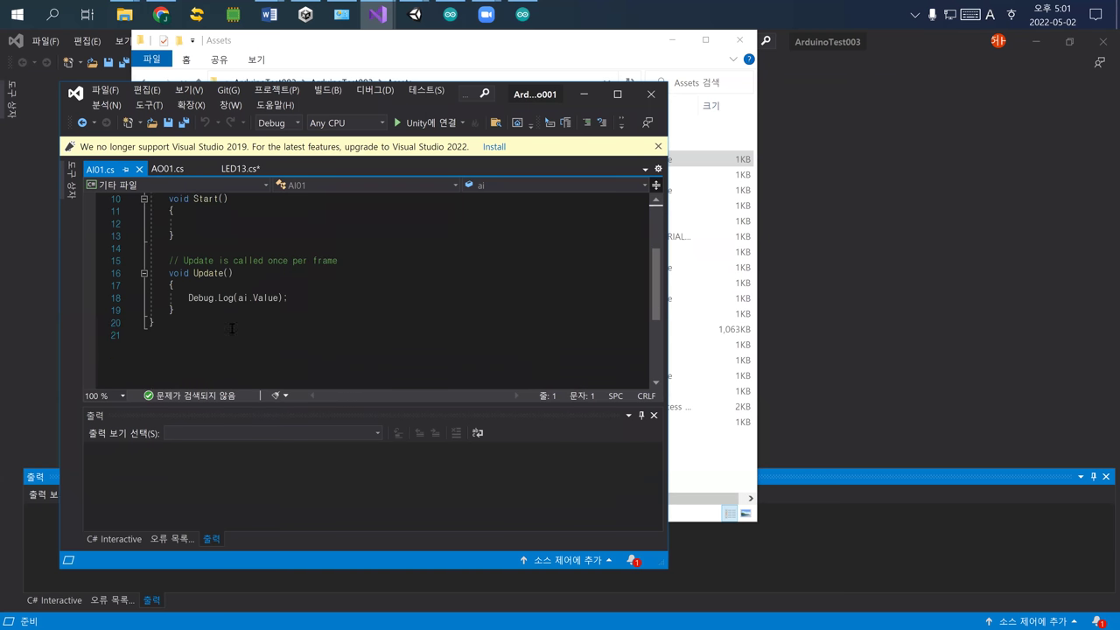
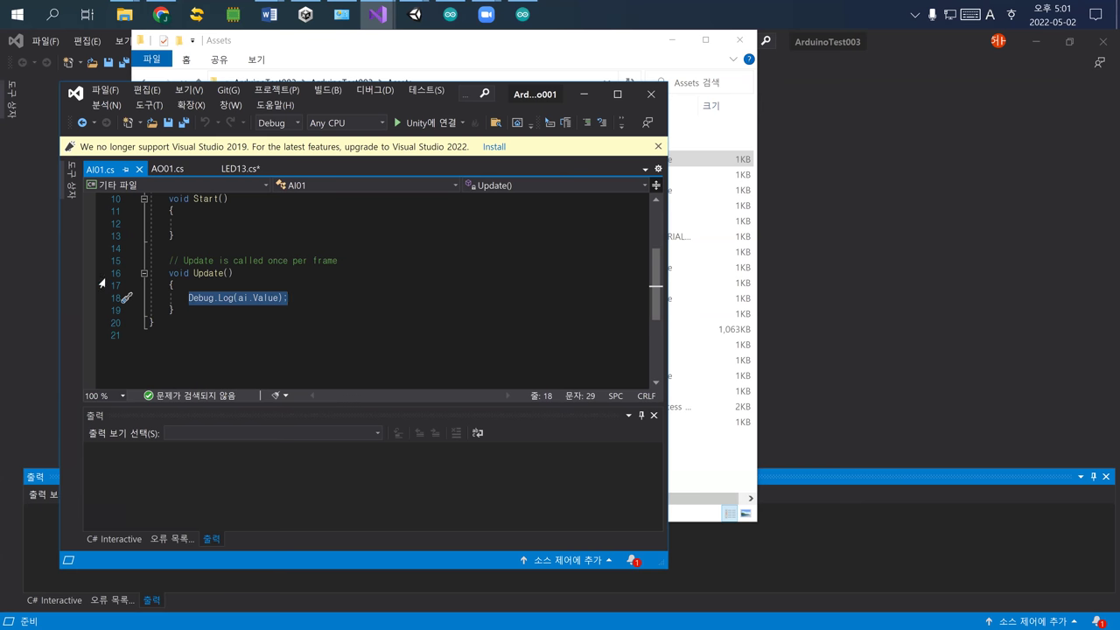
Flip between the empty ArduinoTest003 and the ArduioDemo001 Visual Studio windows.
{"action": "left_click", "coordinate": [51, 300]}
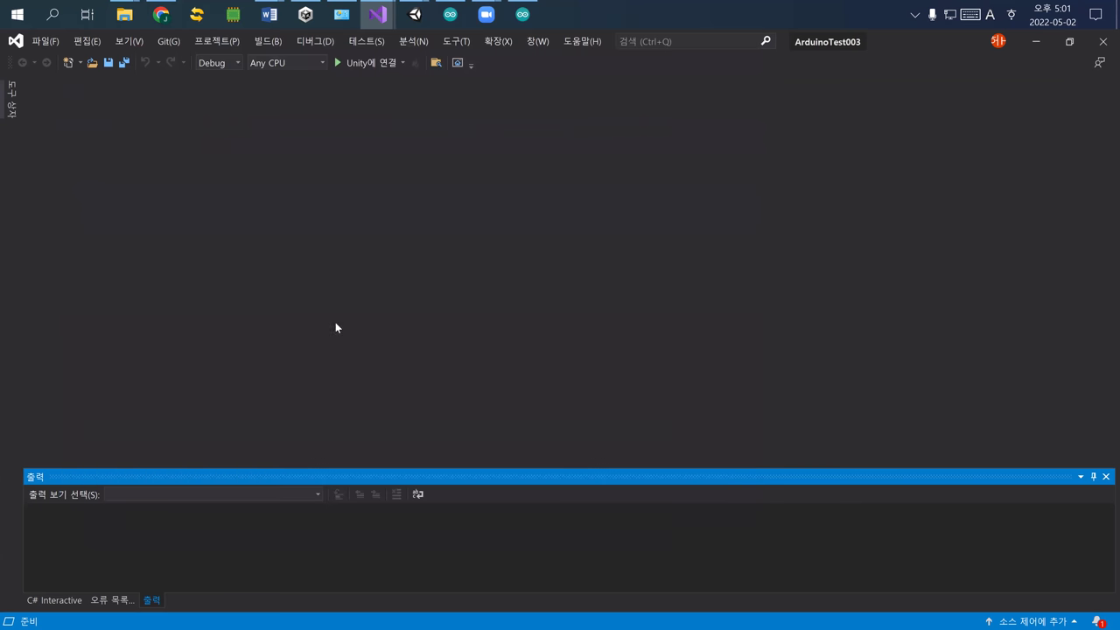
{"action": "mouse_move", "coordinate": [377, 14]}
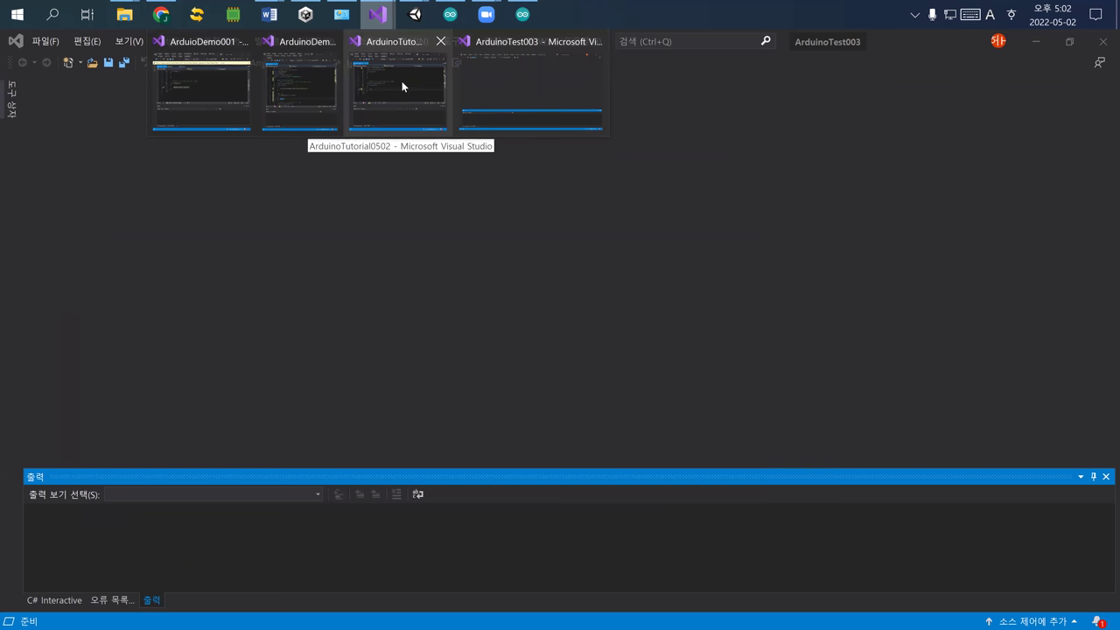
{"action": "left_click", "coordinate": [210, 83]}
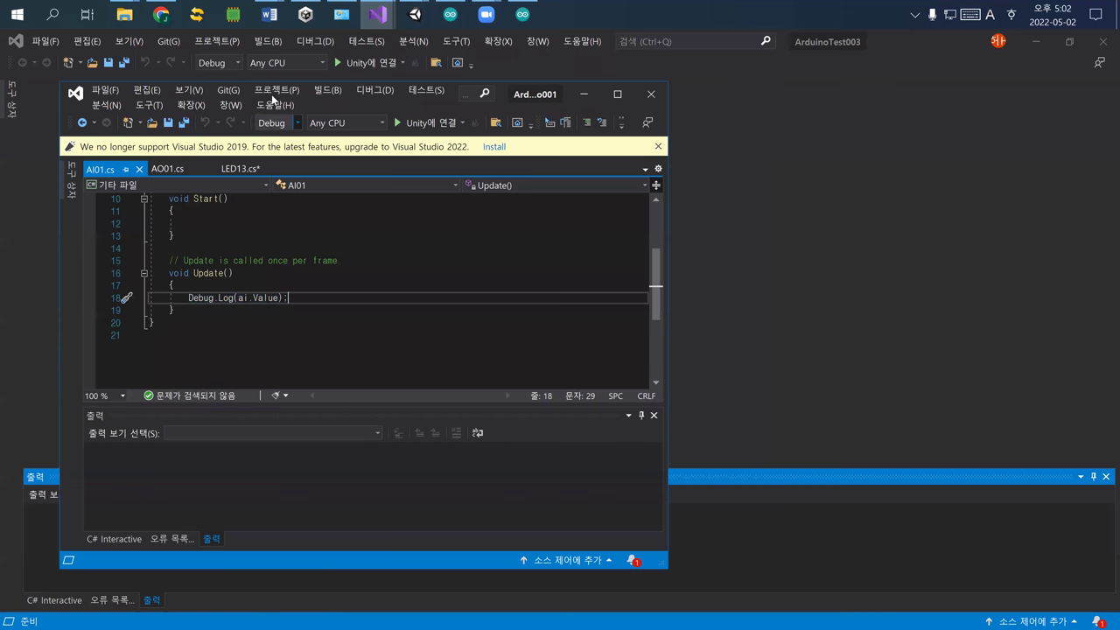
{"action": "left_click", "coordinate": [52, 188]}
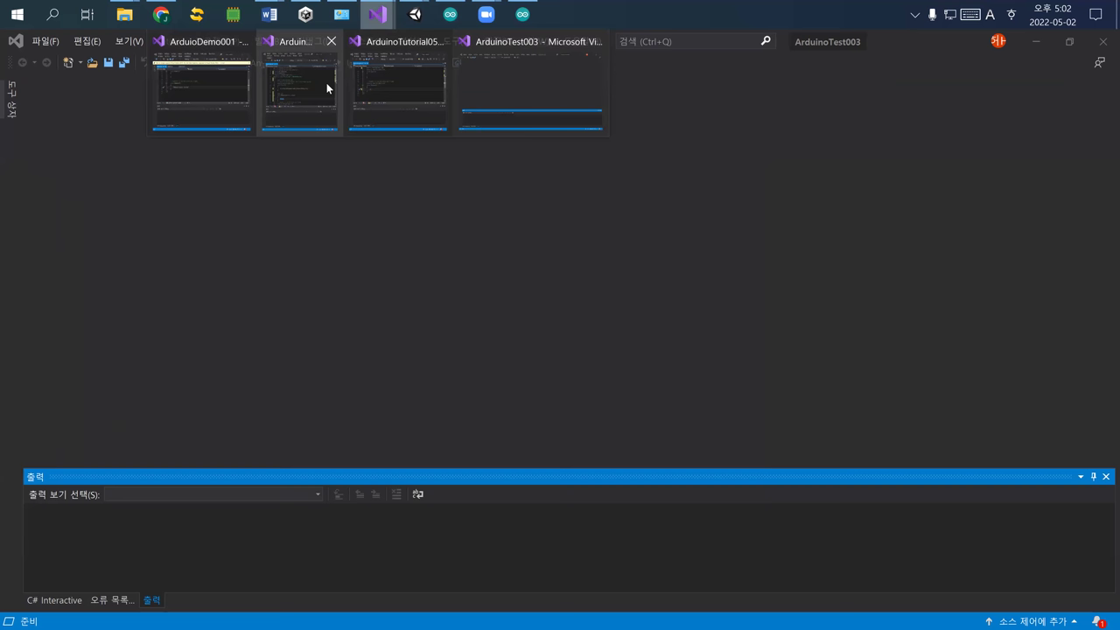
Bring up the PointLight.cs project to review its OnDigital handler, then return to Unity.
{"action": "left_click", "coordinate": [304, 83]}
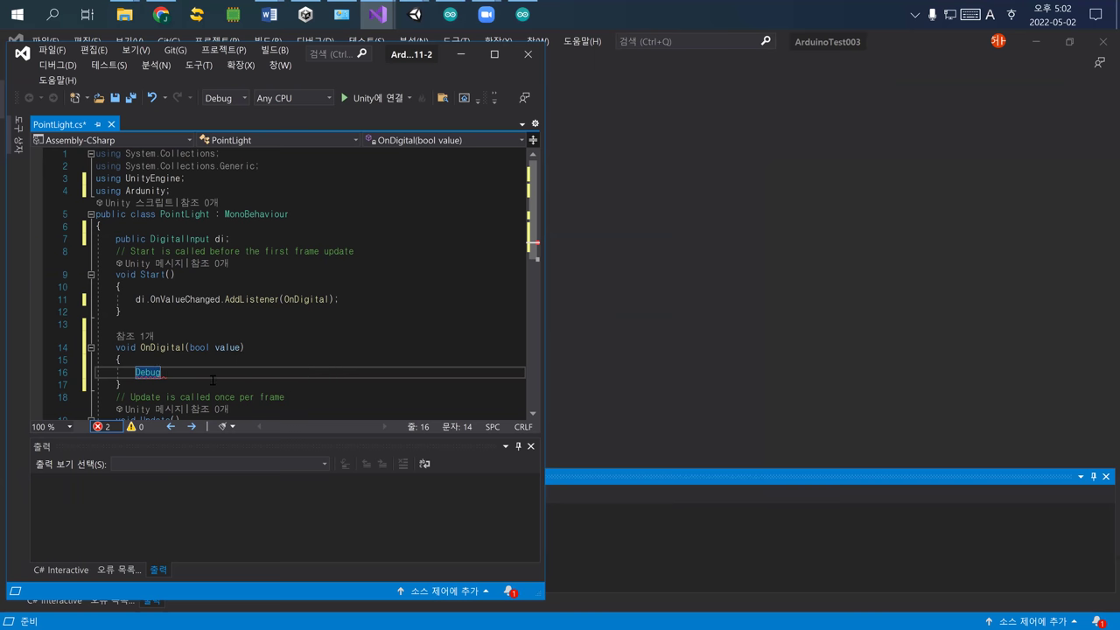
{"action": "scroll", "coordinate": [213, 379], "scroll_direction": "down", "scroll_amount": 1}
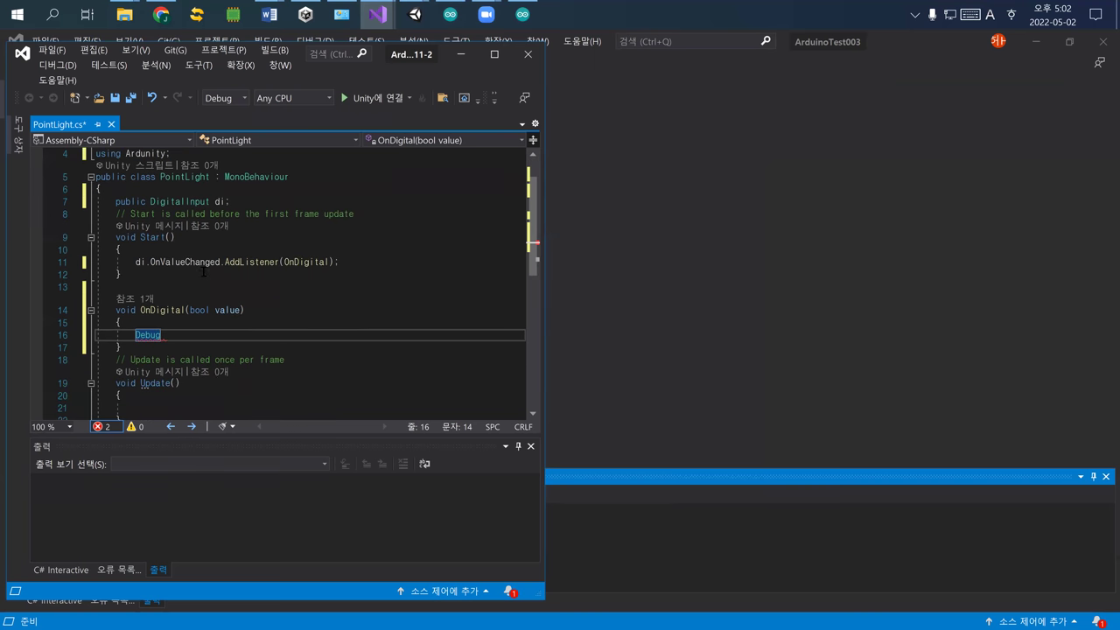
{"action": "scroll", "coordinate": [204, 272], "scroll_direction": "up", "scroll_amount": 1}
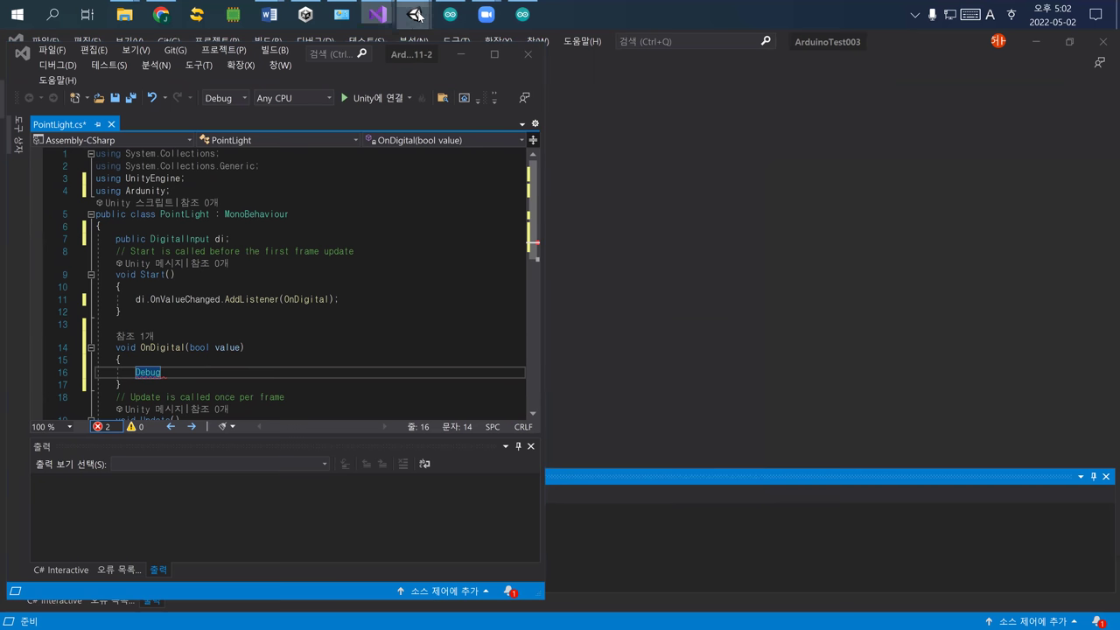
{"action": "mouse_move", "coordinate": [416, 16]}
{"action": "left_click", "coordinate": [475, 87]}
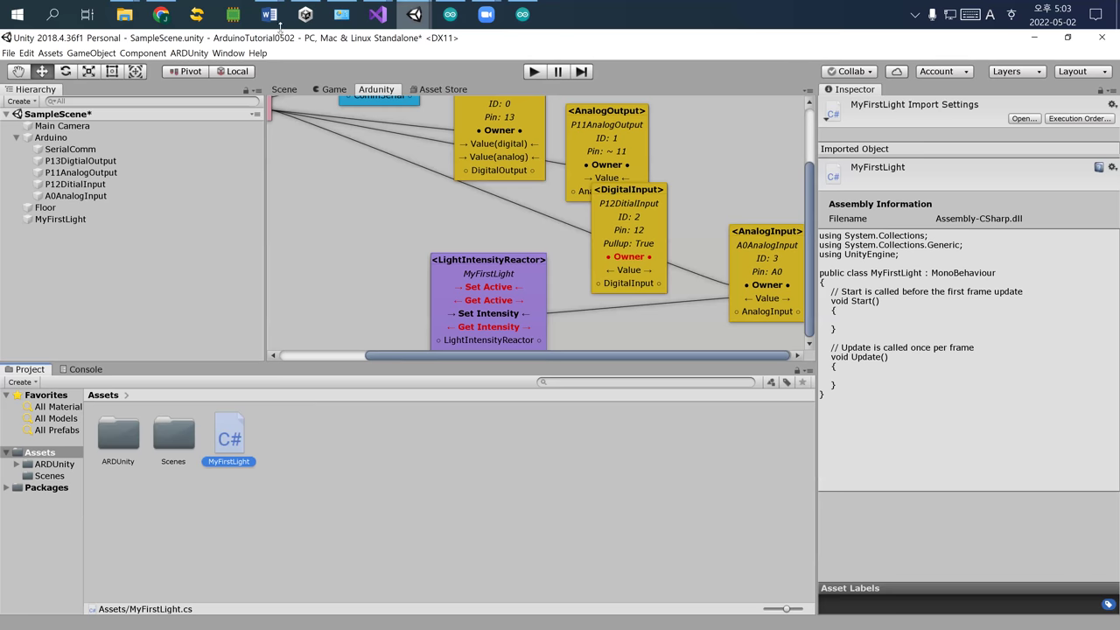
Search Google for 'digital chopstic taste salt' and open the Guardian electric chopsticks article.
{"action": "left_click", "coordinate": [166, 19]}
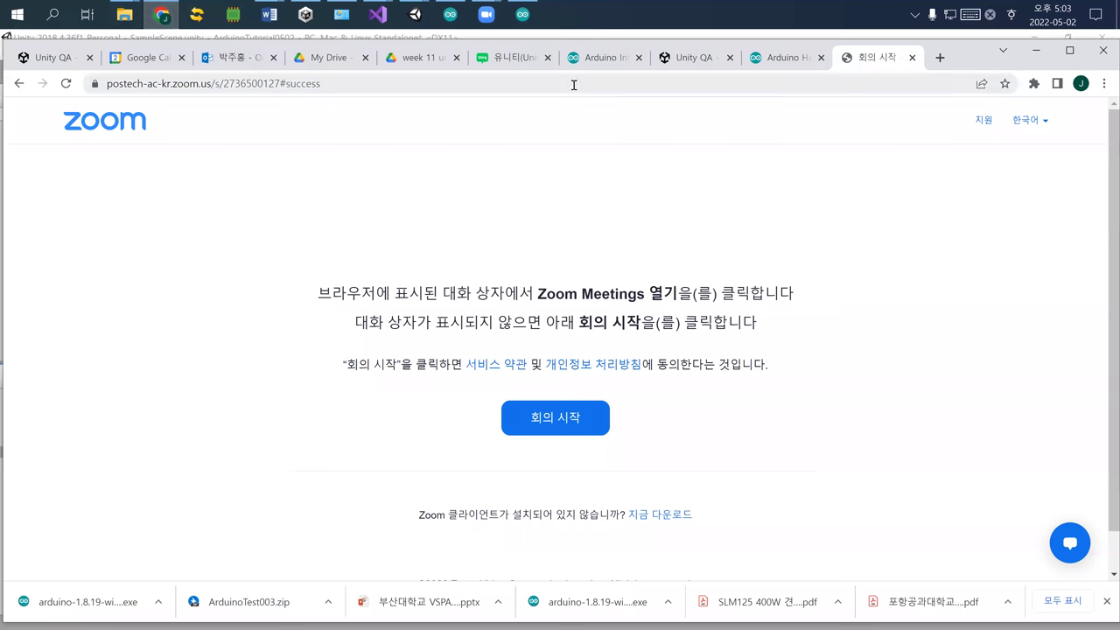
{"action": "left_click", "coordinate": [573, 84]}
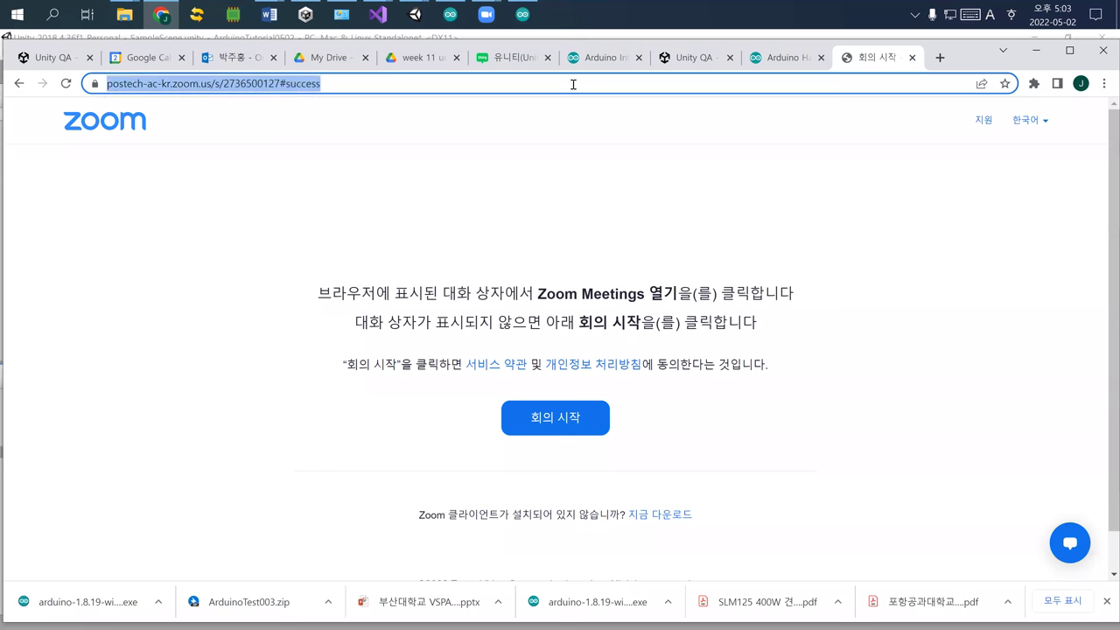
{"action": "type", "text": "digital sh"}
{"action": "key", "text": "BackSpace"}
{"action": "key", "text": "BackSpace"}
{"action": "type", "text": "s"}
{"action": "key", "text": "BackSpace"}
{"action": "type", "text": "chopstic "}
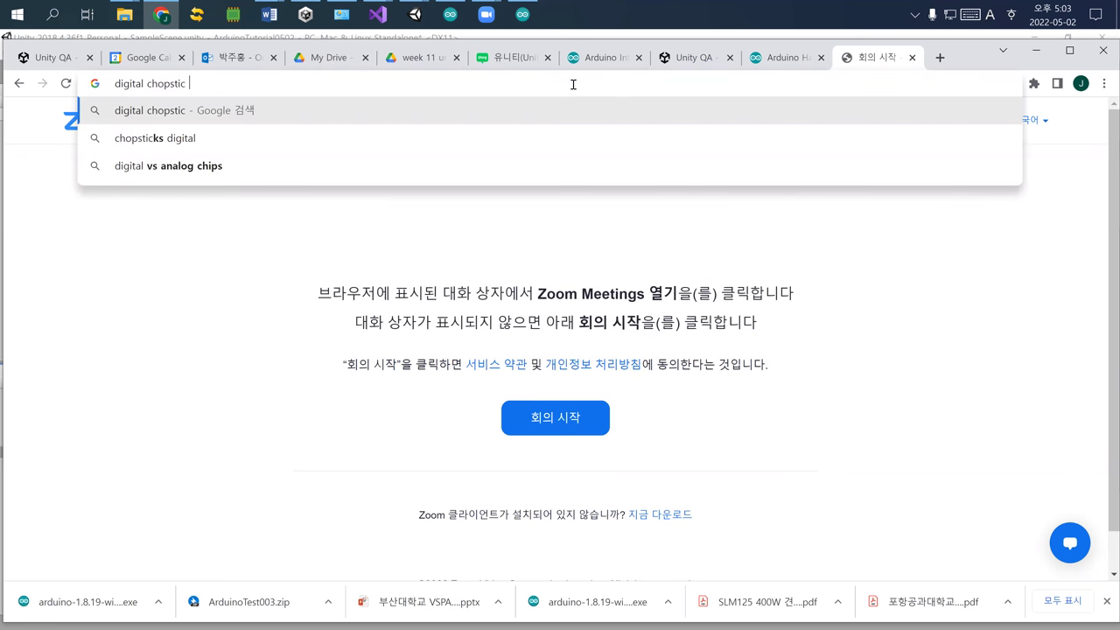
{"action": "type", "text": "make"}
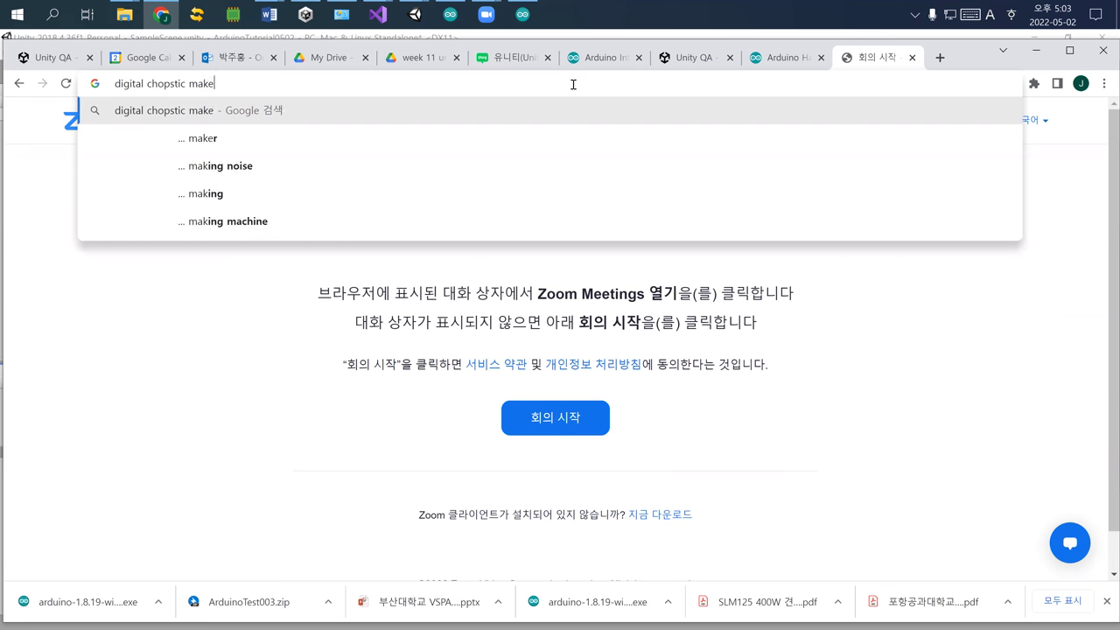
{"action": "key", "text": "BackSpace"}
{"action": "key", "text": "BackSpace"}
{"action": "key", "text": "BackSpace"}
{"action": "key", "text": "BackSpace"}
{"action": "type", "text": "taste sal"}
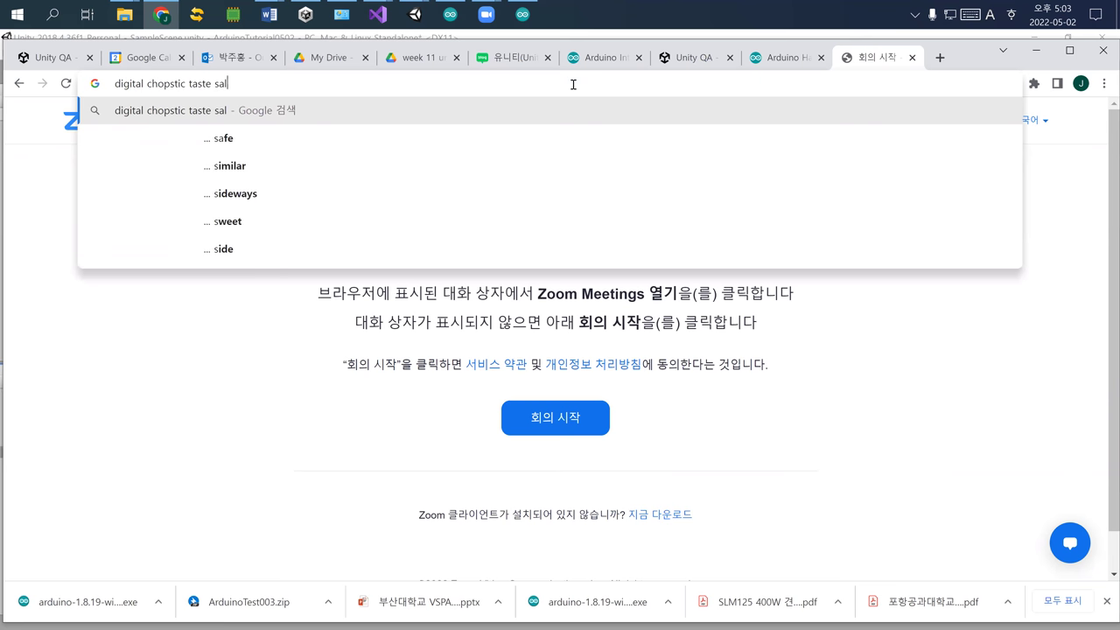
{"action": "type", "text": "t"}
{"action": "key", "text": "Return"}
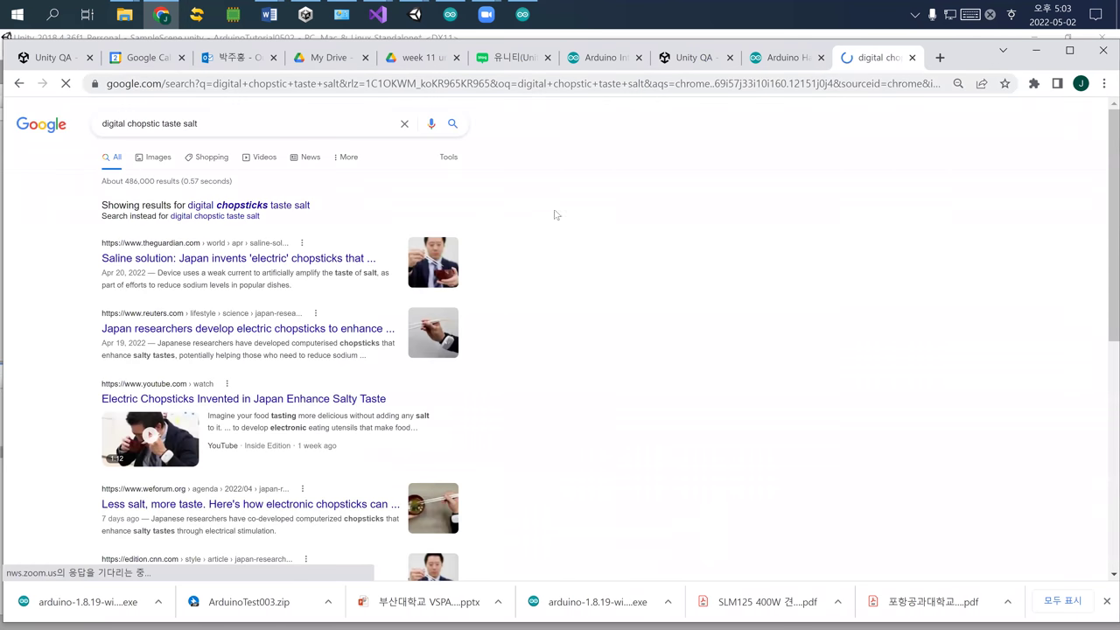
{"action": "left_click", "coordinate": [320, 261]}
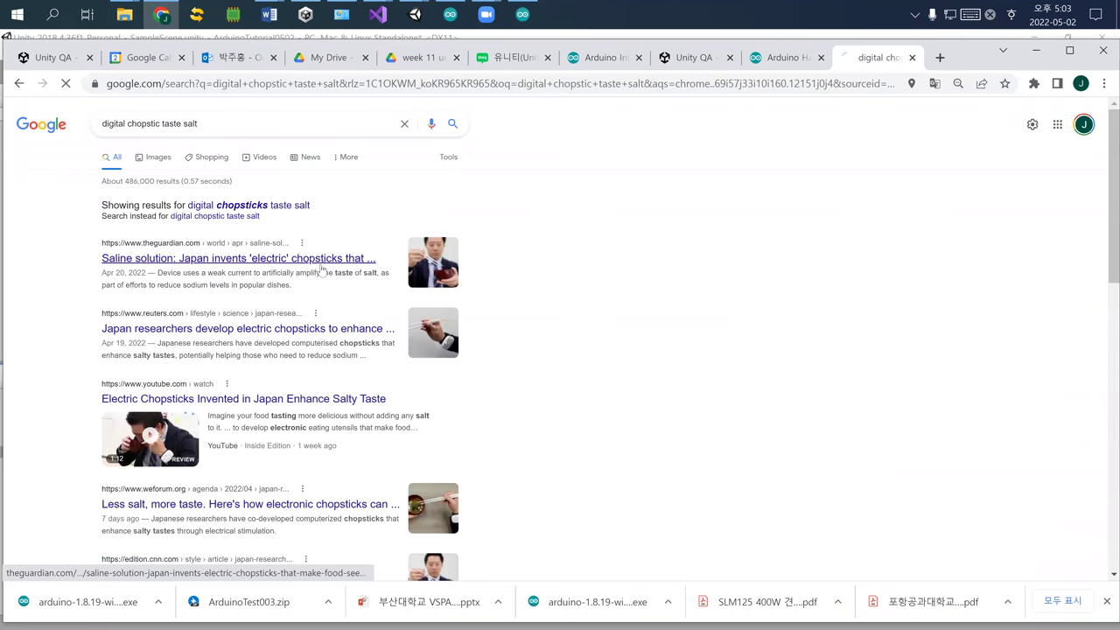
Scroll through the Guardian article on Japan's salt-enhancing electric chopsticks.
{"action": "scroll", "coordinate": [854, 302], "scroll_direction": "down", "scroll_amount": 3}
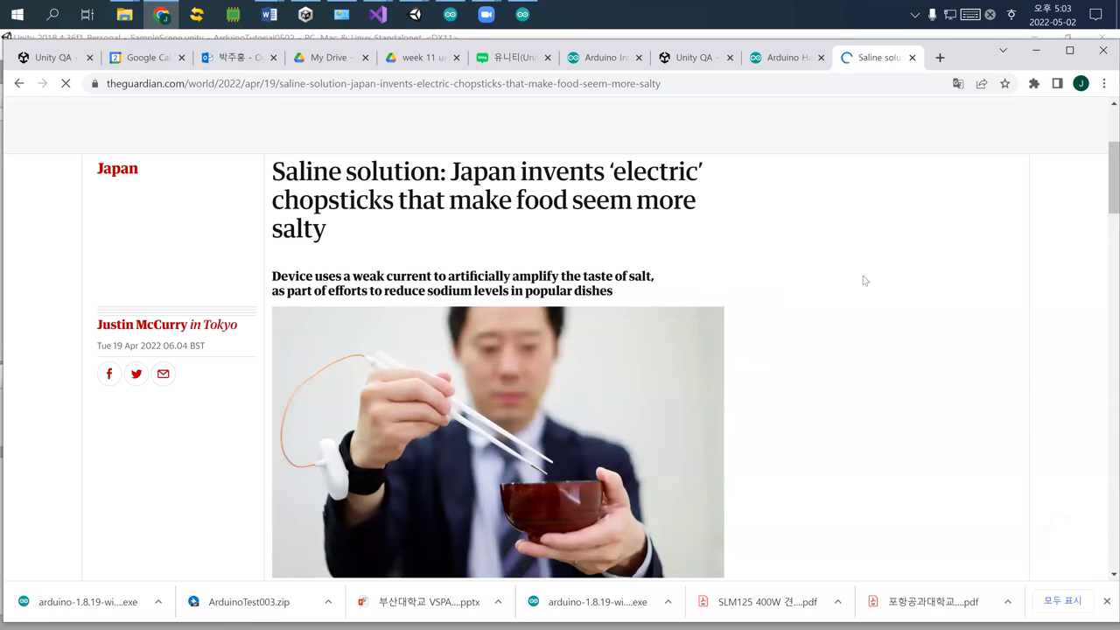
{"action": "scroll", "coordinate": [704, 405], "scroll_direction": "down", "scroll_amount": 3}
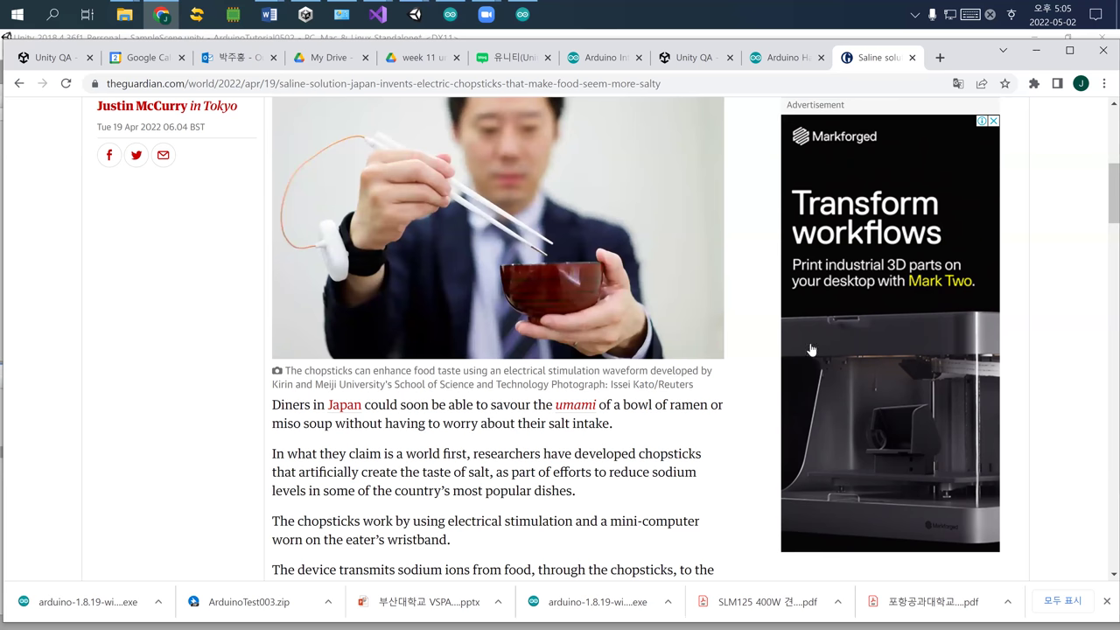
In a new tab, search Google Images for 'brain sensor' and preview the Mind wave sensor headset.
{"action": "key", "text": "ctrl+t"}
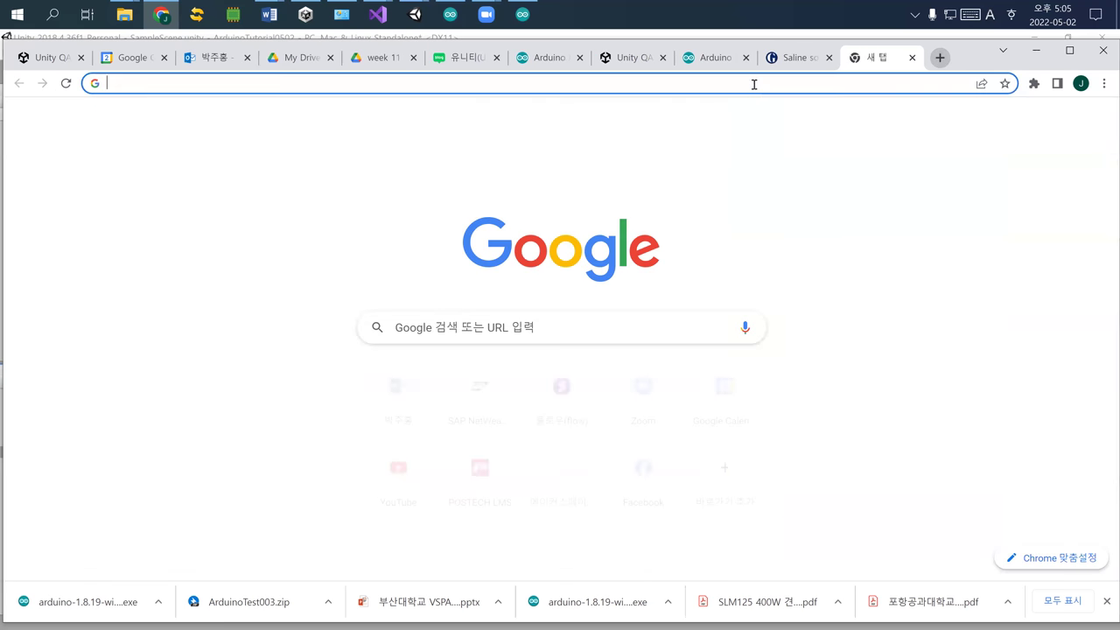
{"action": "left_click", "coordinate": [752, 82]}
{"action": "type", "text": "b"}
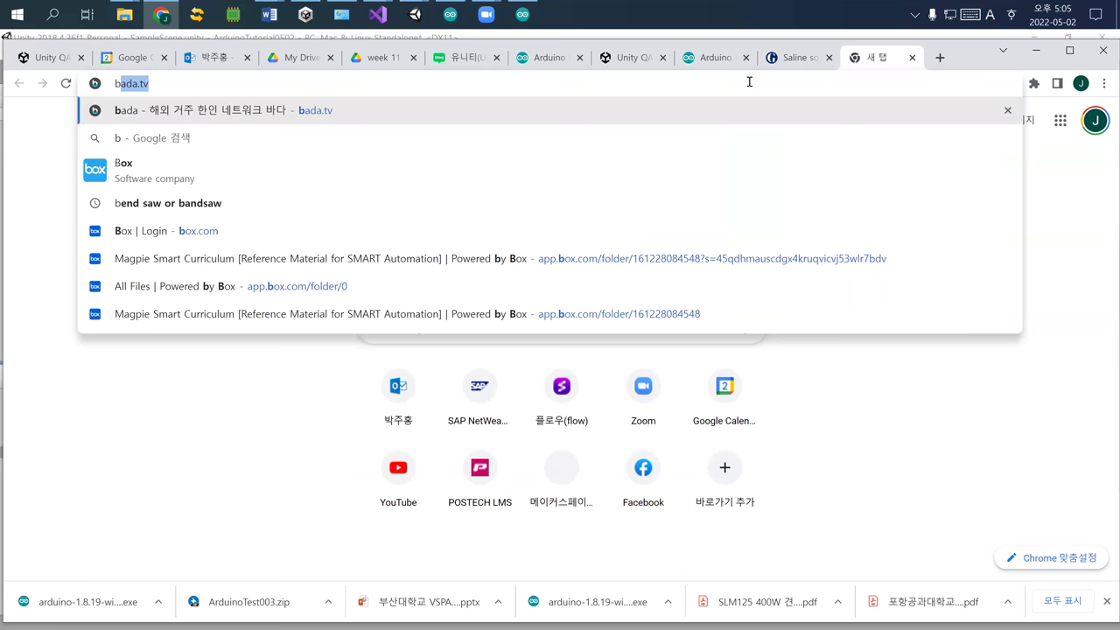
{"action": "type", "text": "rain sensor"}
{"action": "key", "text": "Return"}
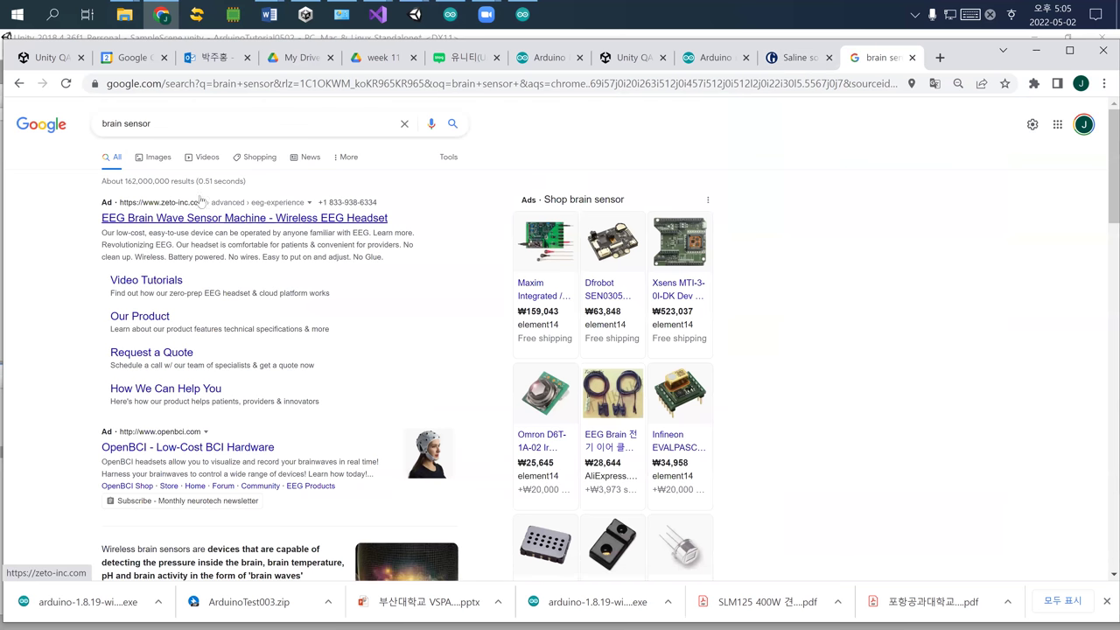
{"action": "left_click", "coordinate": [155, 162]}
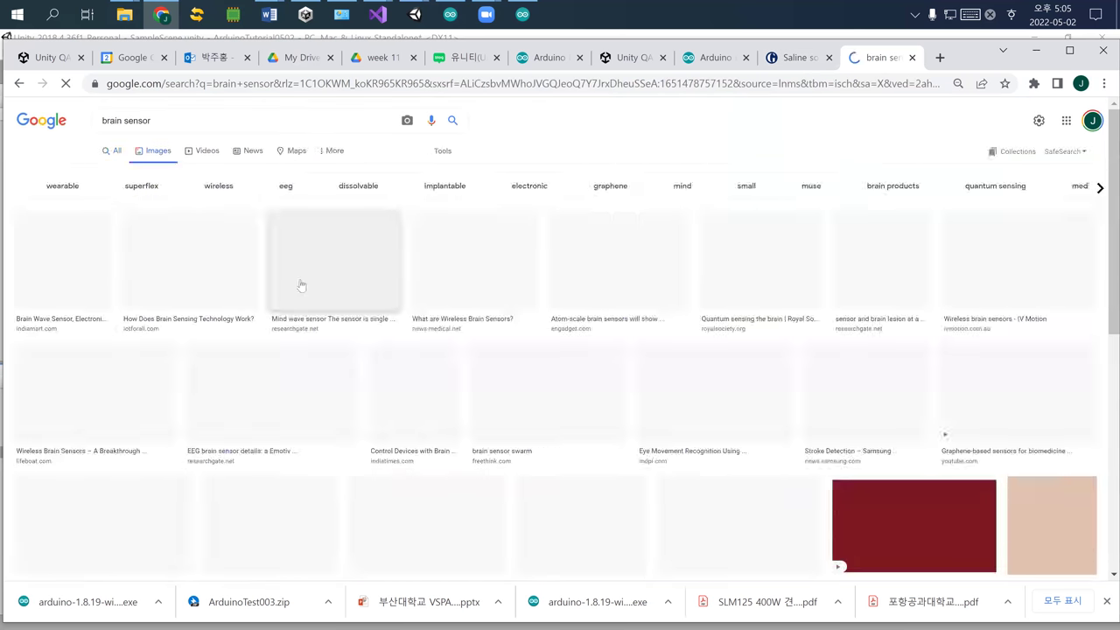
{"action": "left_click", "coordinate": [322, 267]}
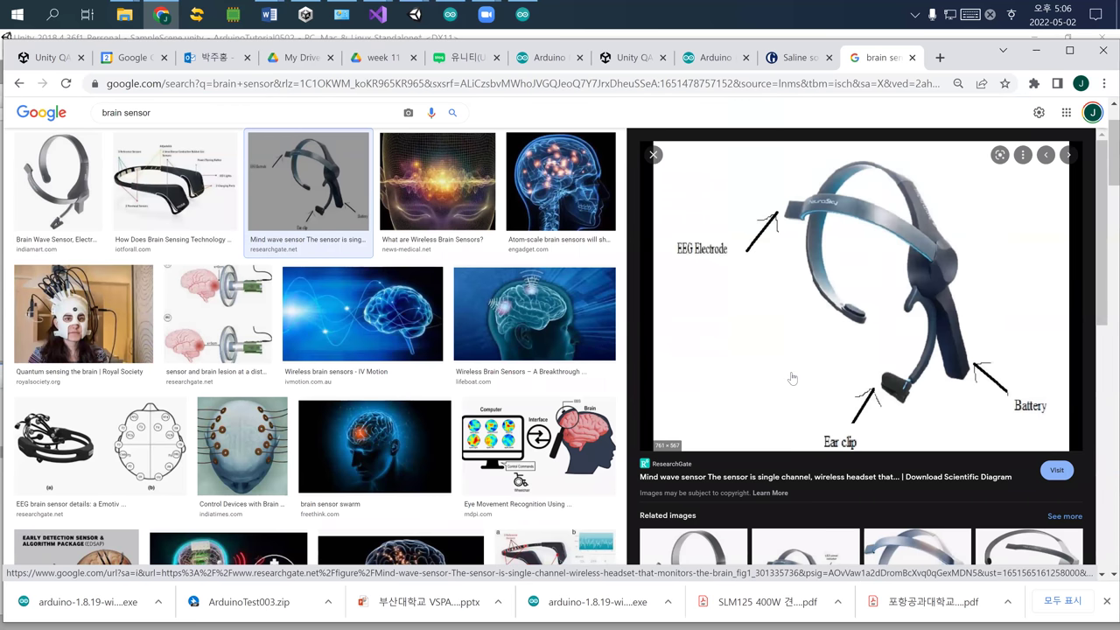
{"action": "scroll", "coordinate": [792, 379], "scroll_direction": "down", "scroll_amount": 1}
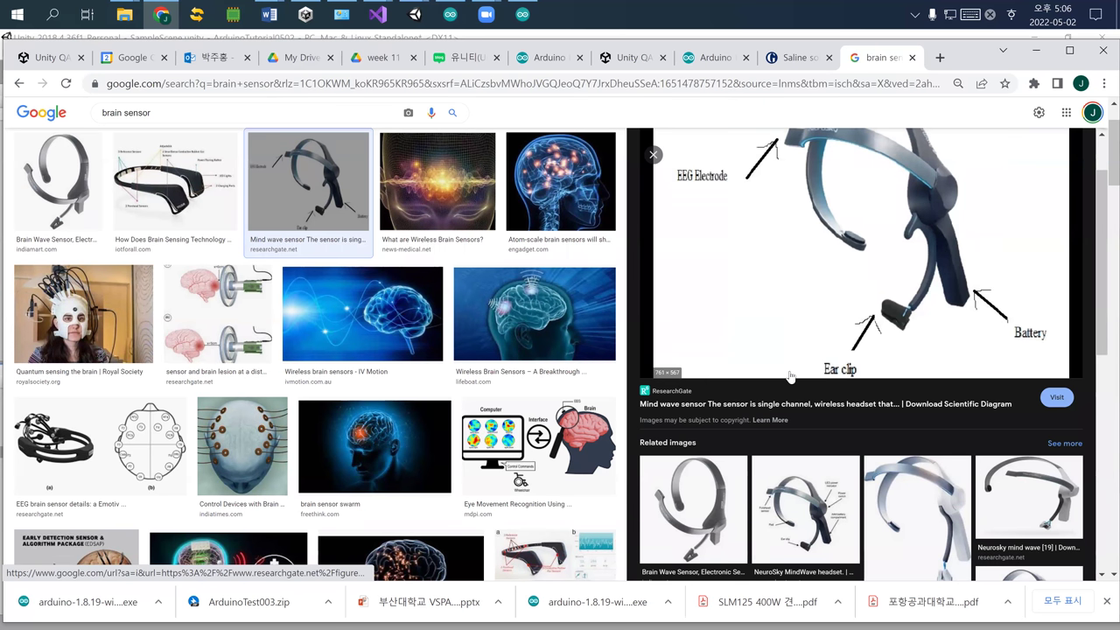
In a new tab, search for the lab's web address and open the Design Intelligence Lab projects section.
{"action": "left_click", "coordinate": [939, 58]}
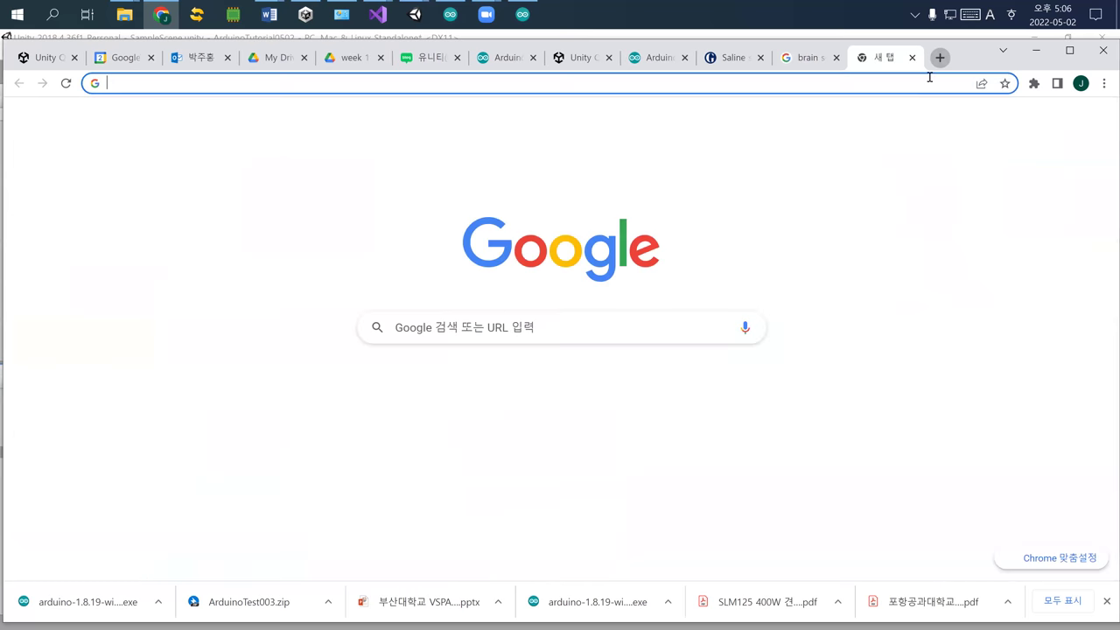
{"action": "type", "text": "juhongpark.cpom"}
{"action": "key", "text": "Return"}
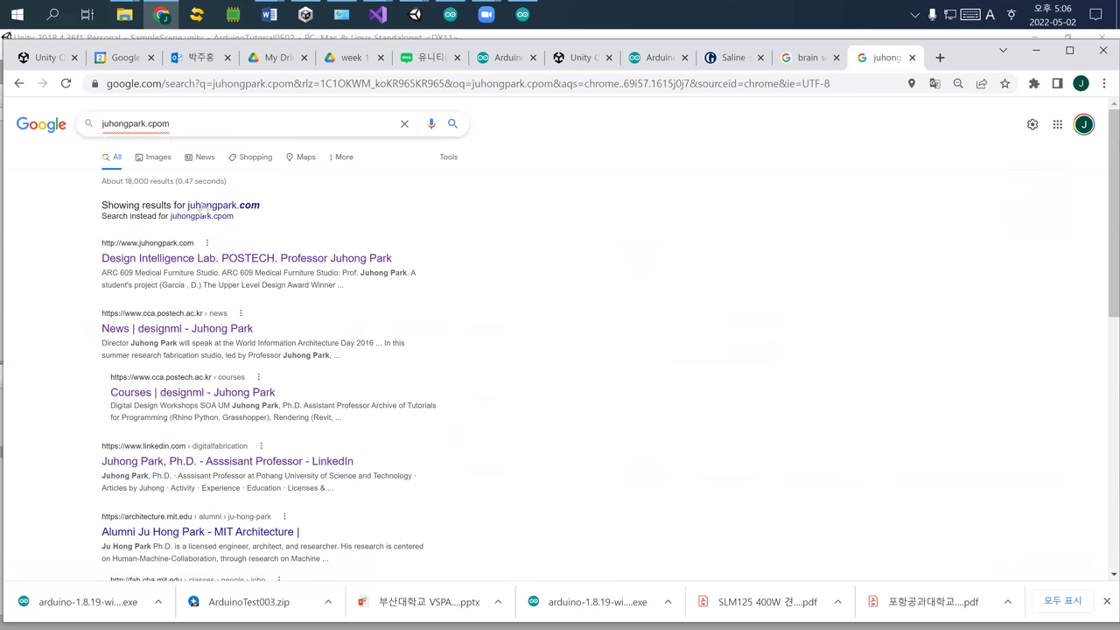
{"action": "left_click", "coordinate": [265, 259]}
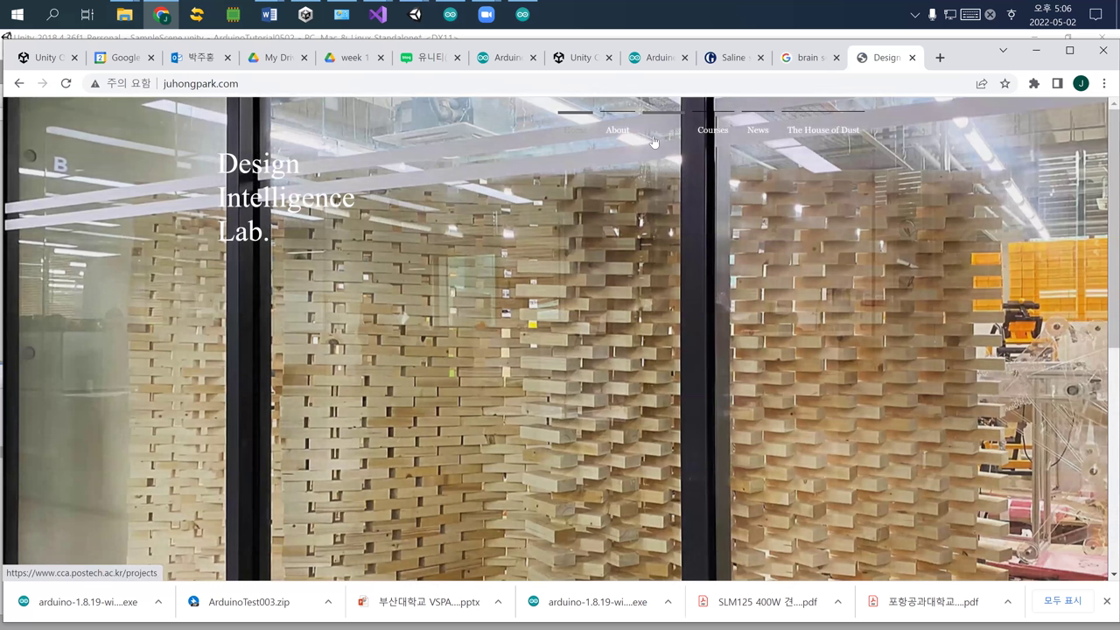
{"action": "left_click", "coordinate": [662, 131]}
{"action": "scroll", "coordinate": [613, 461], "scroll_direction": "down", "scroll_amount": 1}
{"action": "scroll", "coordinate": [610, 460], "scroll_direction": "up", "scroll_amount": 1}
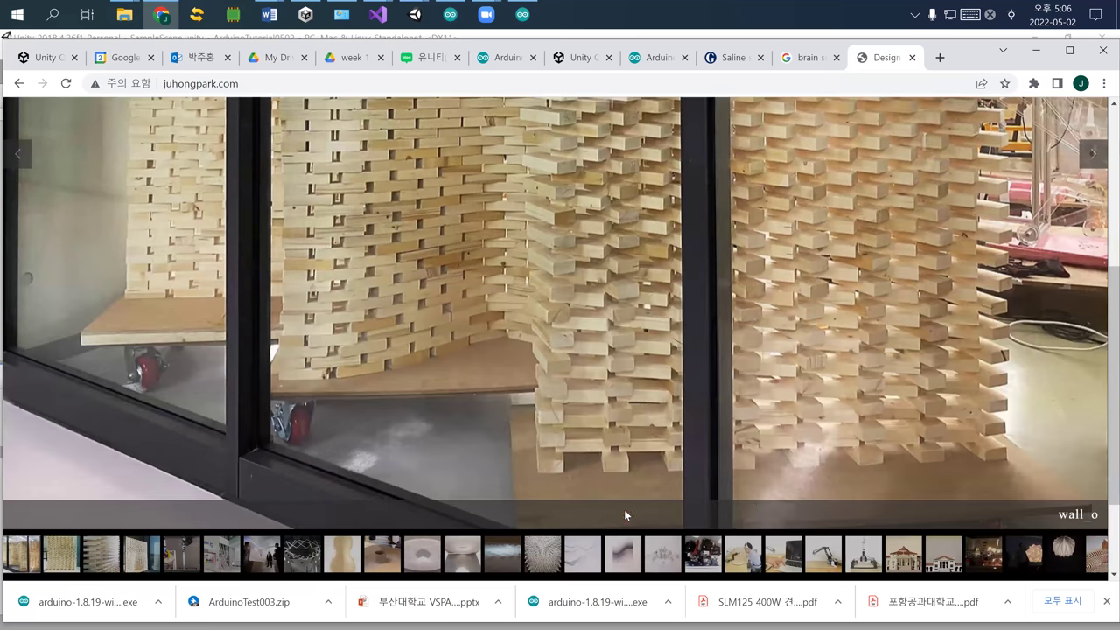
{"action": "scroll", "coordinate": [771, 476], "scroll_direction": "down", "scroll_amount": 2}
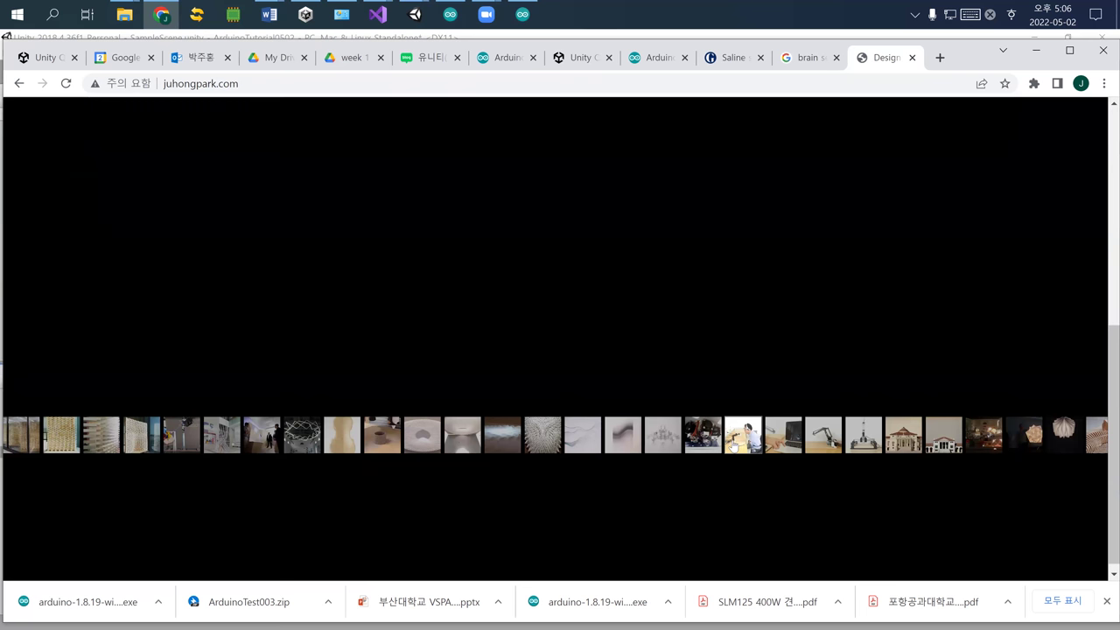
Select the Brain Controlled Assistive Robotics robot-arm photo in the gallery and view it enlarged.
{"action": "left_click", "coordinate": [734, 444]}
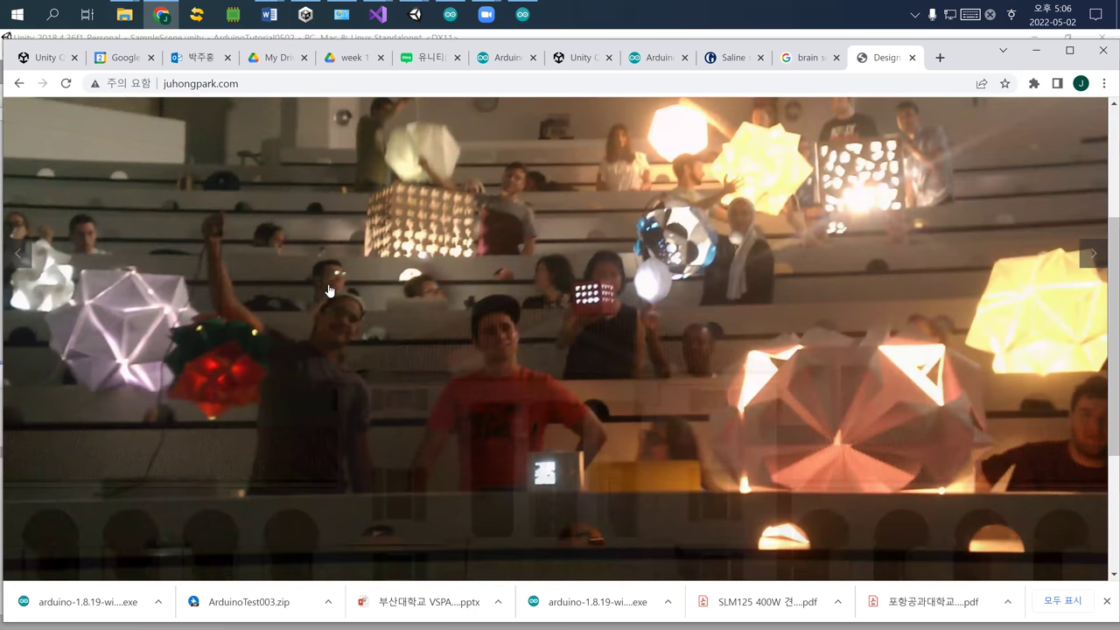
{"action": "scroll", "coordinate": [329, 291], "scroll_direction": "down", "scroll_amount": 3}
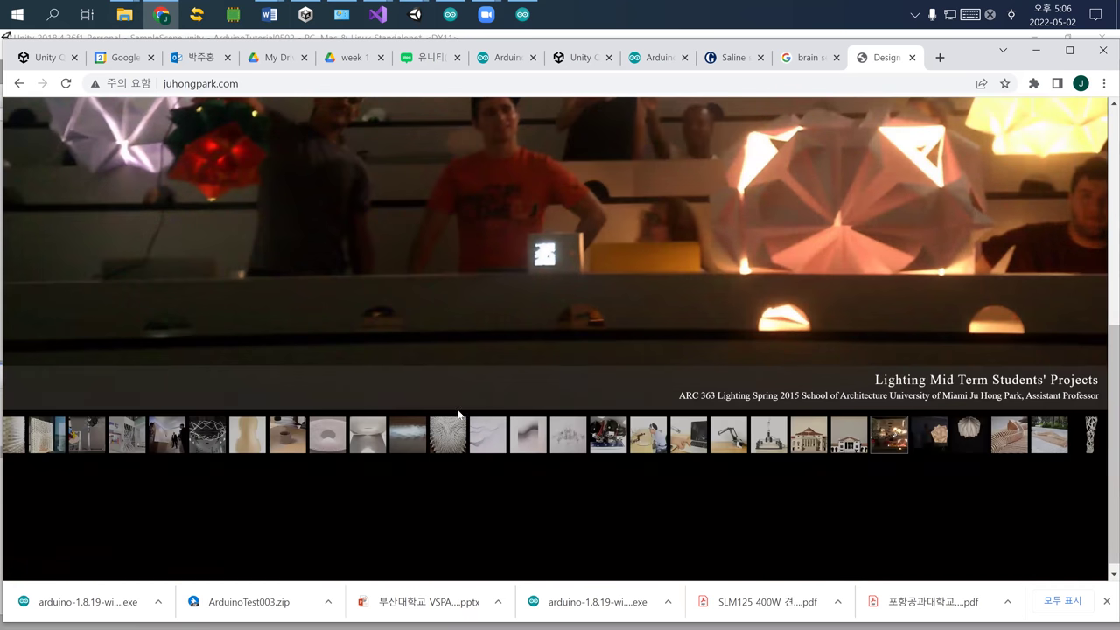
{"action": "left_click", "coordinate": [645, 437]}
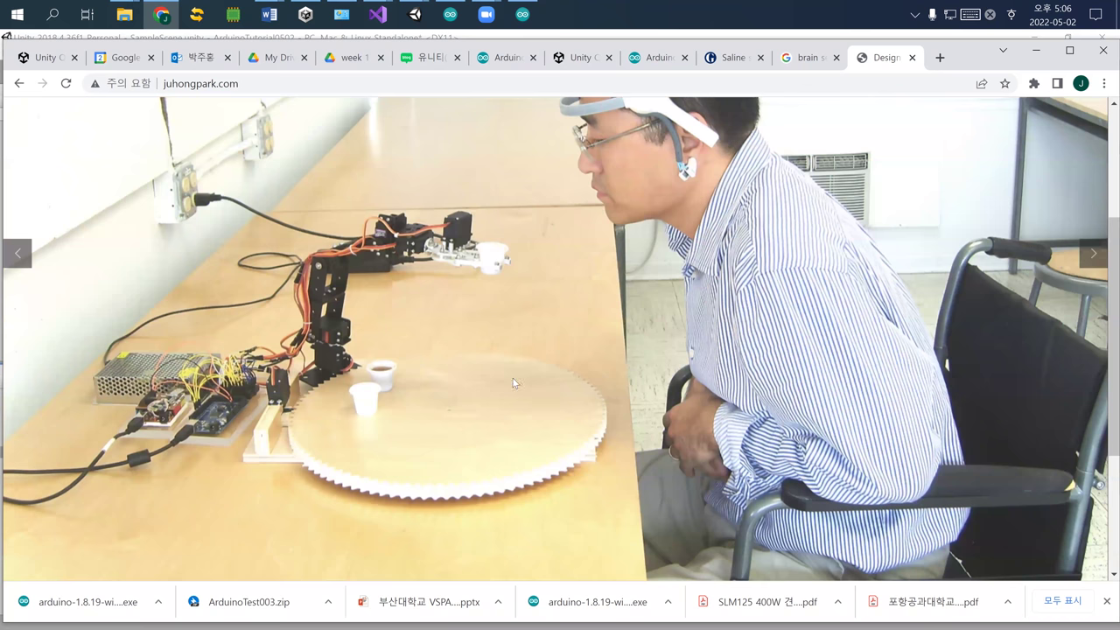
{"action": "left_click", "coordinate": [513, 378]}
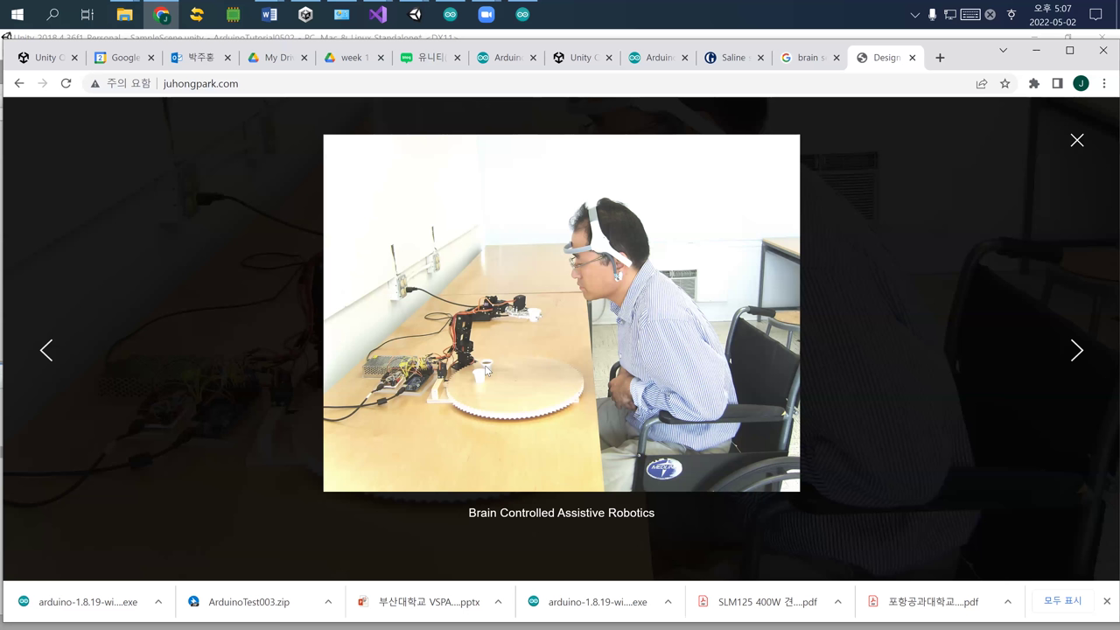
In a new tab, search 'eeg opensource' and open the OpenBCI website.
{"action": "left_click", "coordinate": [940, 57]}
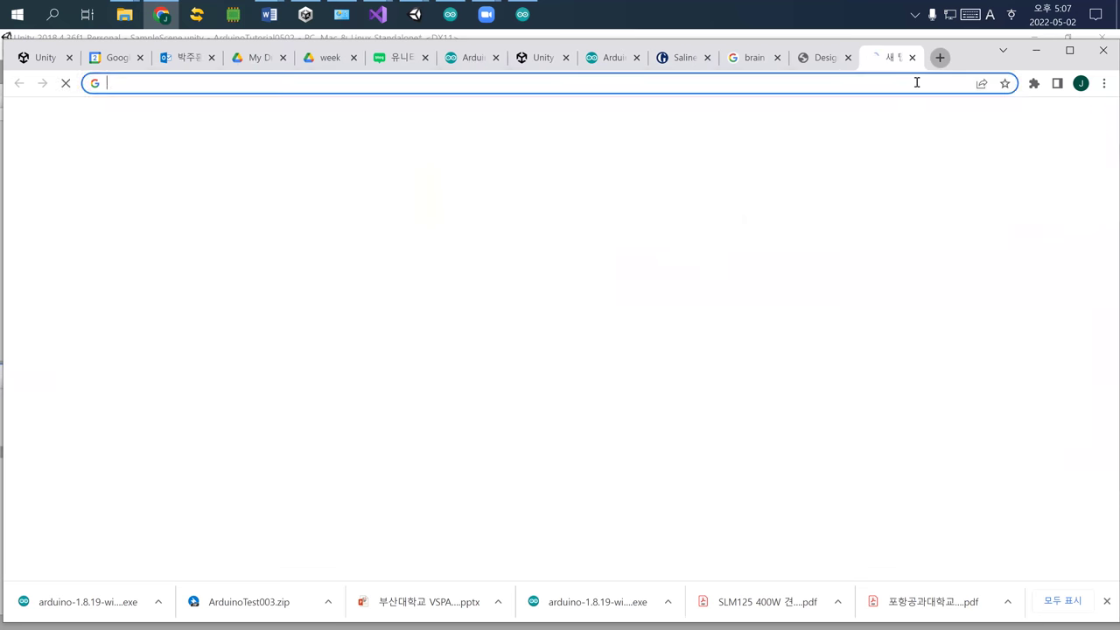
{"action": "type", "text": "eeg+opensource"}
{"action": "key", "text": "Return"}
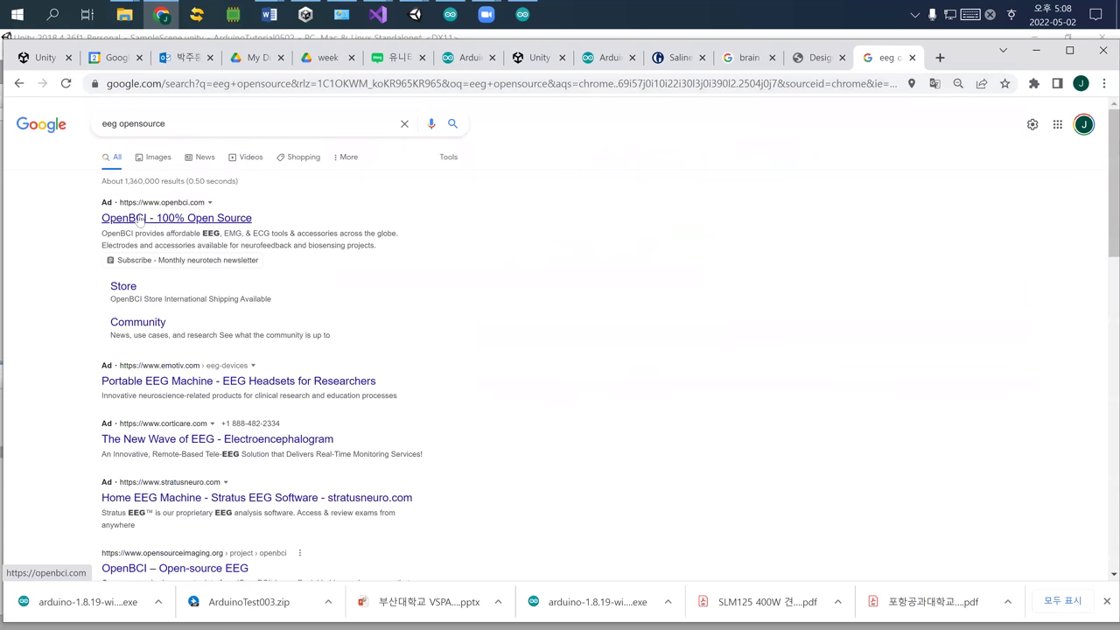
{"action": "left_click", "coordinate": [140, 219]}
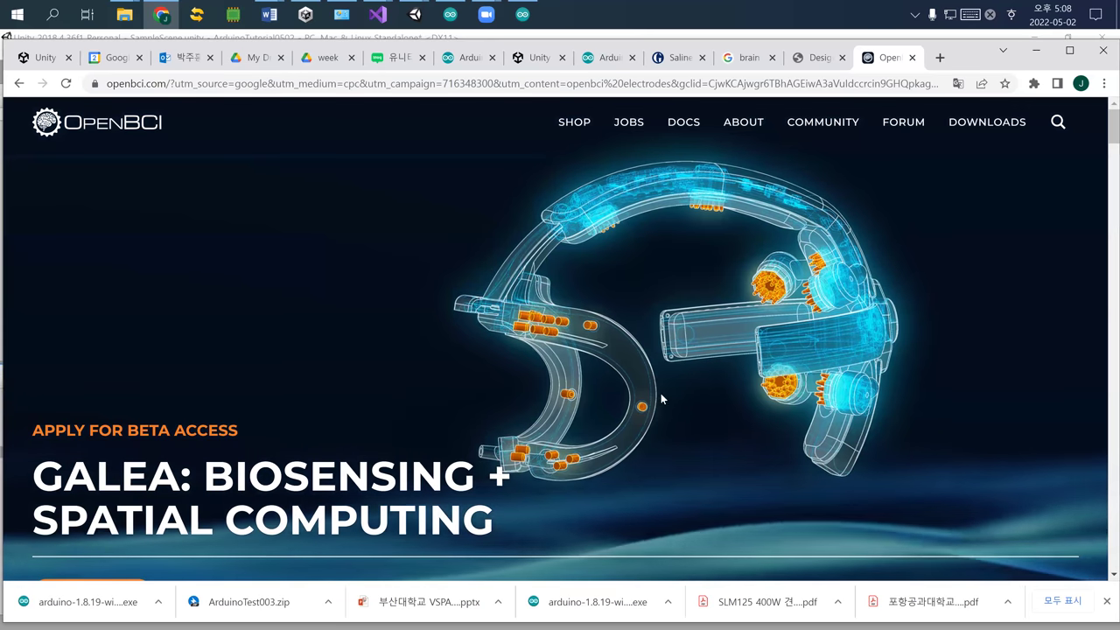
Scroll through the OpenBCI homepage's electrode caps and use cases, then go to the shop.
{"action": "scroll", "coordinate": [452, 388], "scroll_direction": "down", "scroll_amount": 5}
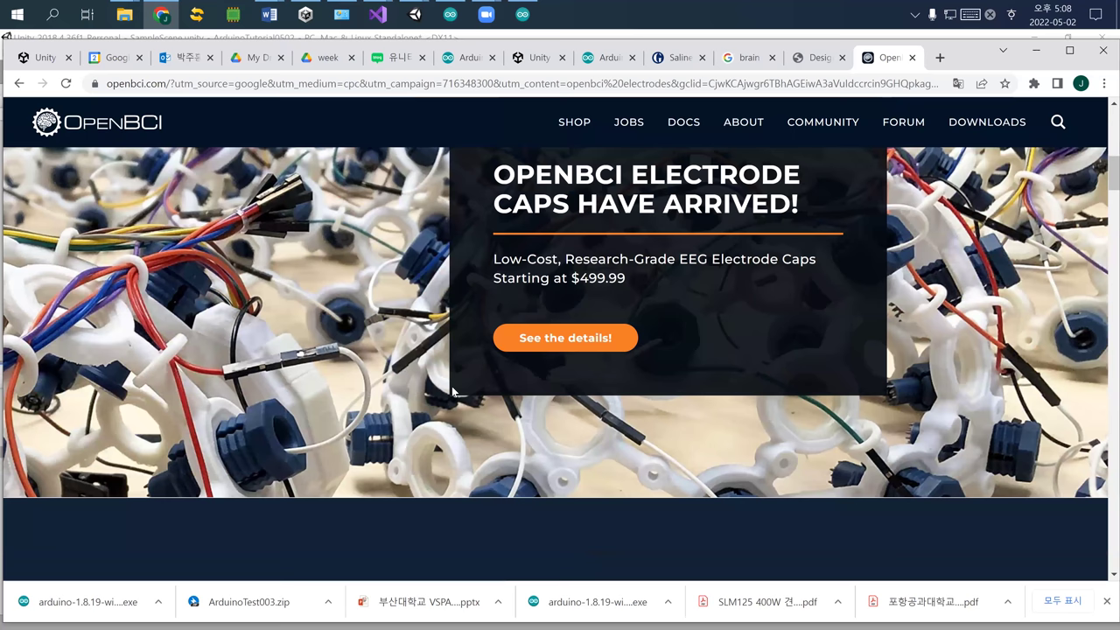
{"action": "scroll", "coordinate": [425, 398], "scroll_direction": "down", "scroll_amount": 4}
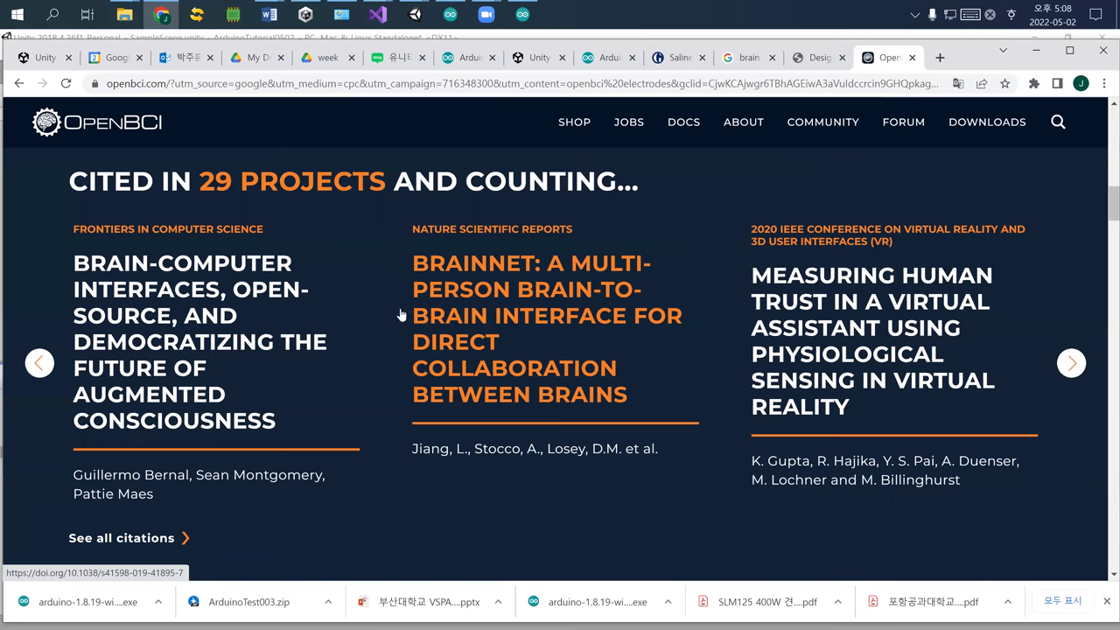
{"action": "scroll", "coordinate": [370, 412], "scroll_direction": "down", "scroll_amount": 5}
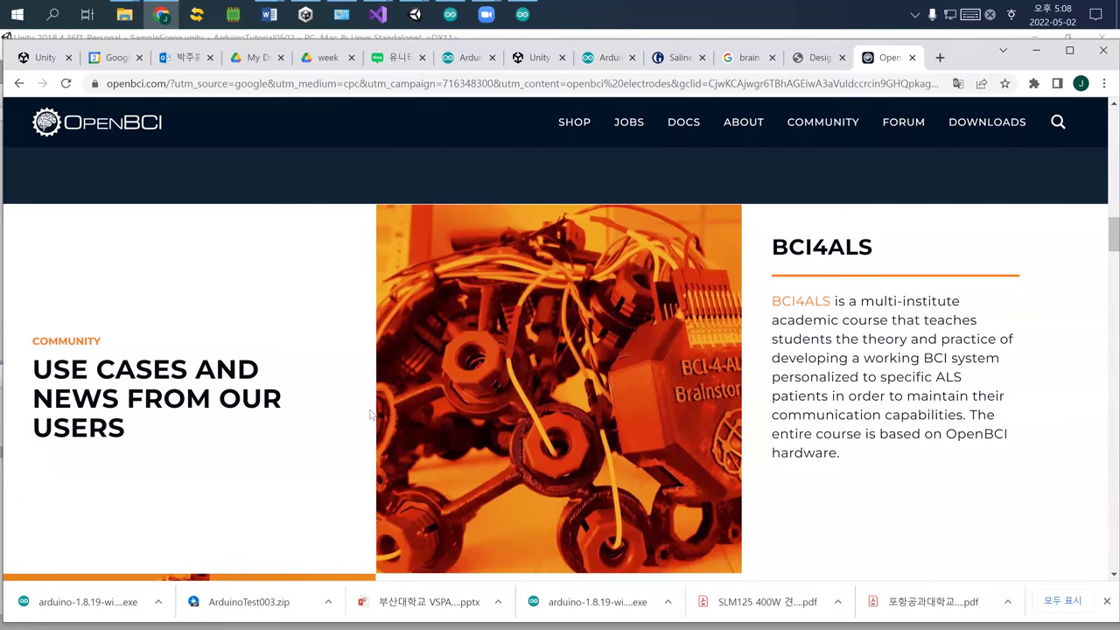
{"action": "scroll", "coordinate": [370, 414], "scroll_direction": "down", "scroll_amount": 5}
{"action": "scroll", "coordinate": [493, 447], "scroll_direction": "down", "scroll_amount": 2}
{"action": "scroll", "coordinate": [493, 447], "scroll_direction": "up", "scroll_amount": 3}
{"action": "scroll", "coordinate": [492, 446], "scroll_direction": "up", "scroll_amount": 2}
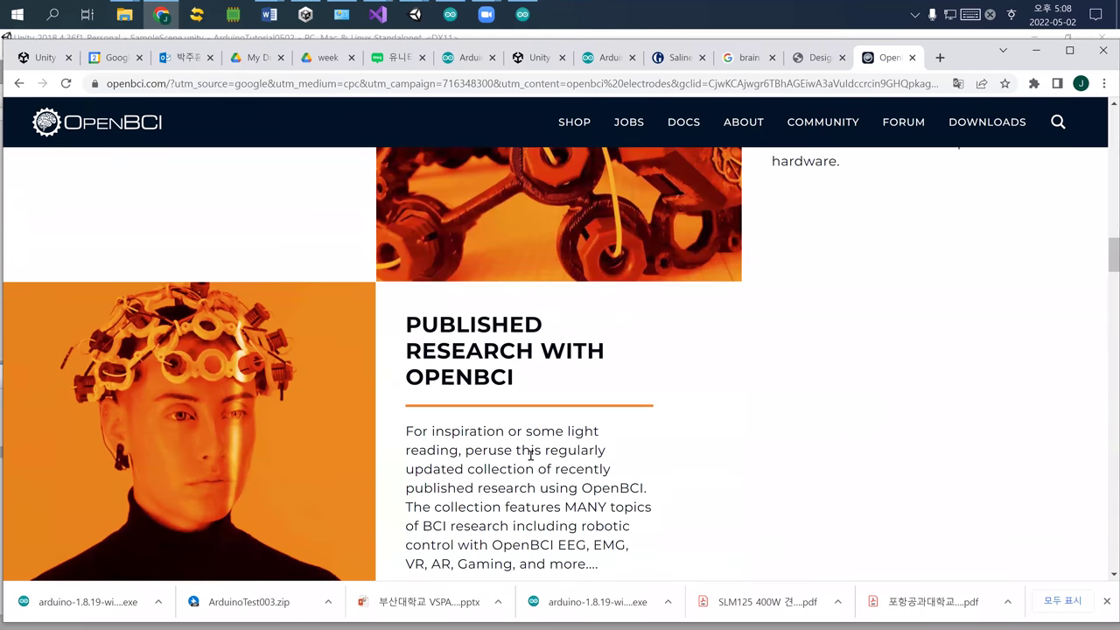
{"action": "scroll", "coordinate": [530, 455], "scroll_direction": "up", "scroll_amount": 2}
{"action": "scroll", "coordinate": [535, 456], "scroll_direction": "up", "scroll_amount": 2}
{"action": "scroll", "coordinate": [569, 315], "scroll_direction": "up", "scroll_amount": 5}
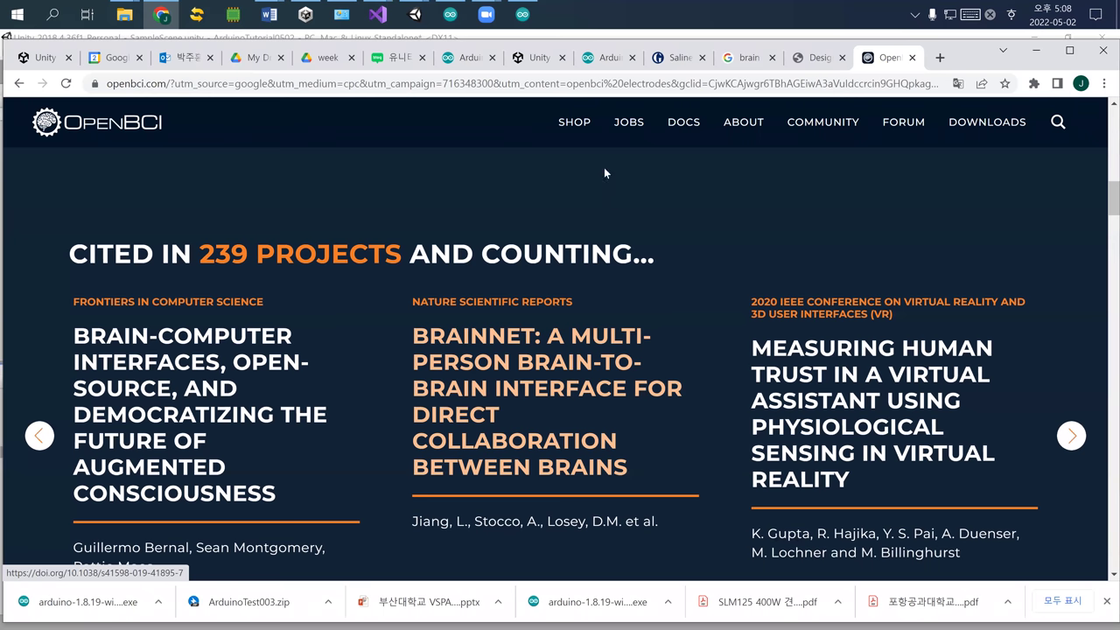
{"action": "left_click", "coordinate": [567, 123]}
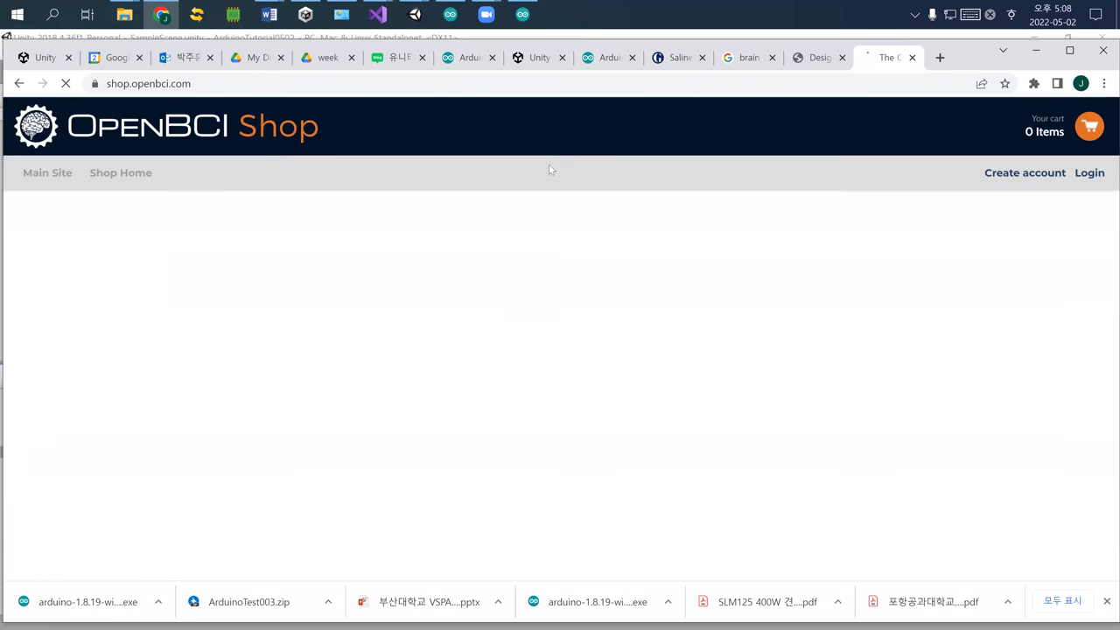
Open the DIY Neurotechnologist's Starter Kit product page from the OpenBCI shop and scroll it.
{"action": "scroll", "coordinate": [491, 297], "scroll_direction": "down", "scroll_amount": 2}
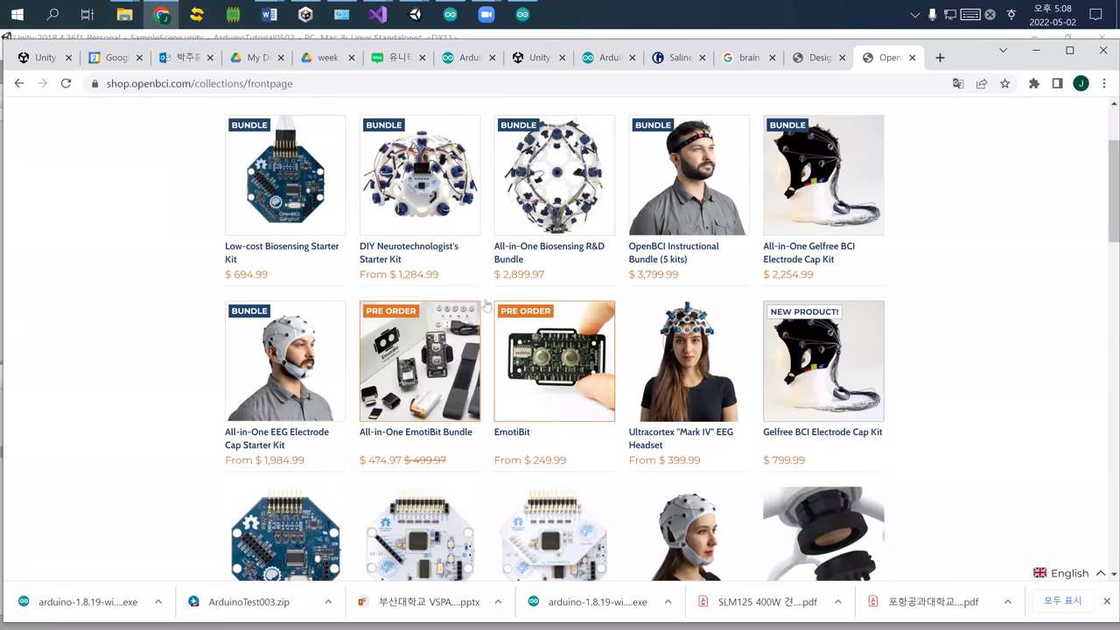
{"action": "scroll", "coordinate": [487, 304], "scroll_direction": "up", "scroll_amount": 1}
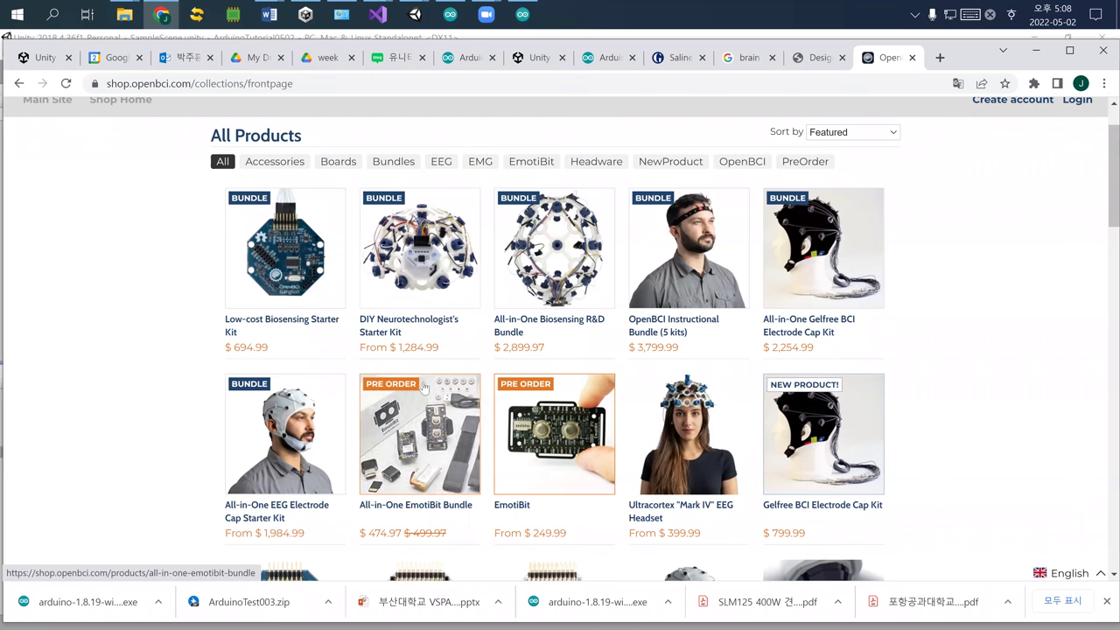
{"action": "left_click", "coordinate": [411, 271]}
{"action": "scroll", "coordinate": [596, 463], "scroll_direction": "down", "scroll_amount": 2}
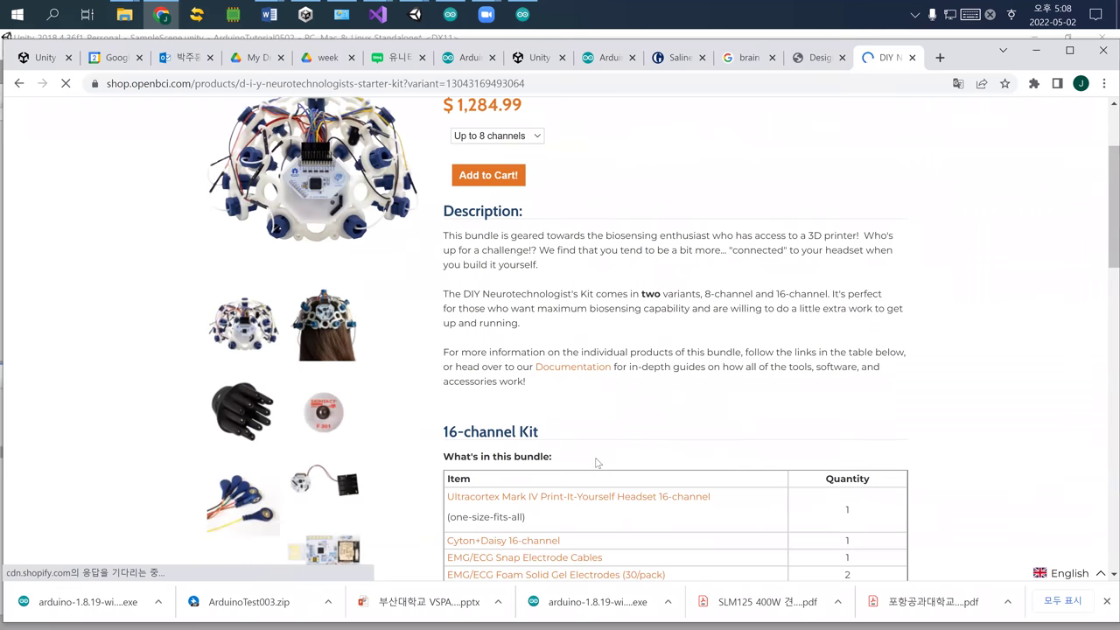
{"action": "scroll", "coordinate": [596, 462], "scroll_direction": "down", "scroll_amount": 2}
{"action": "scroll", "coordinate": [593, 460], "scroll_direction": "up", "scroll_amount": 3}
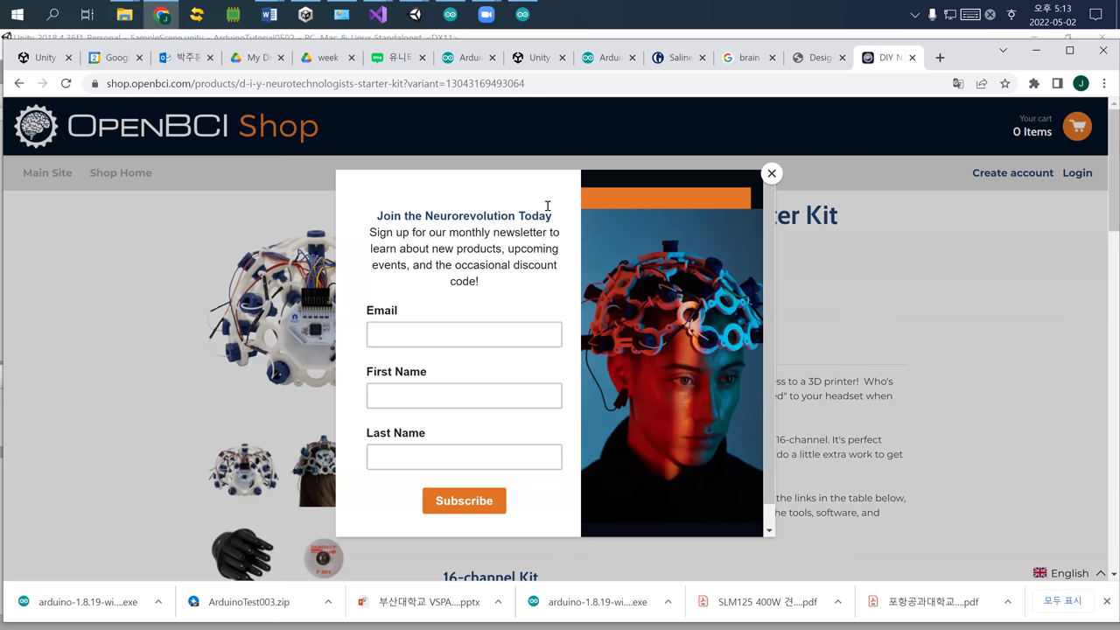
Search Google for 'canne xr' and open the Cannes XR Marché du Film page.
{"action": "left_click", "coordinate": [548, 84]}
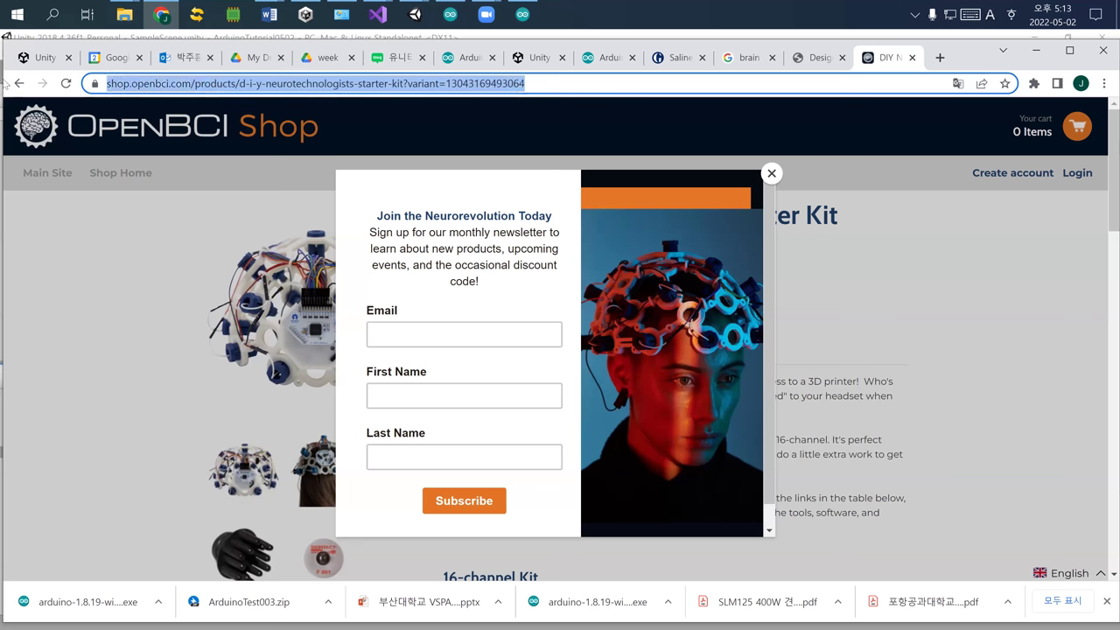
{"action": "type", "text": "canne"}
{"action": "key", "text": "Down"}
{"action": "key", "text": "Return"}
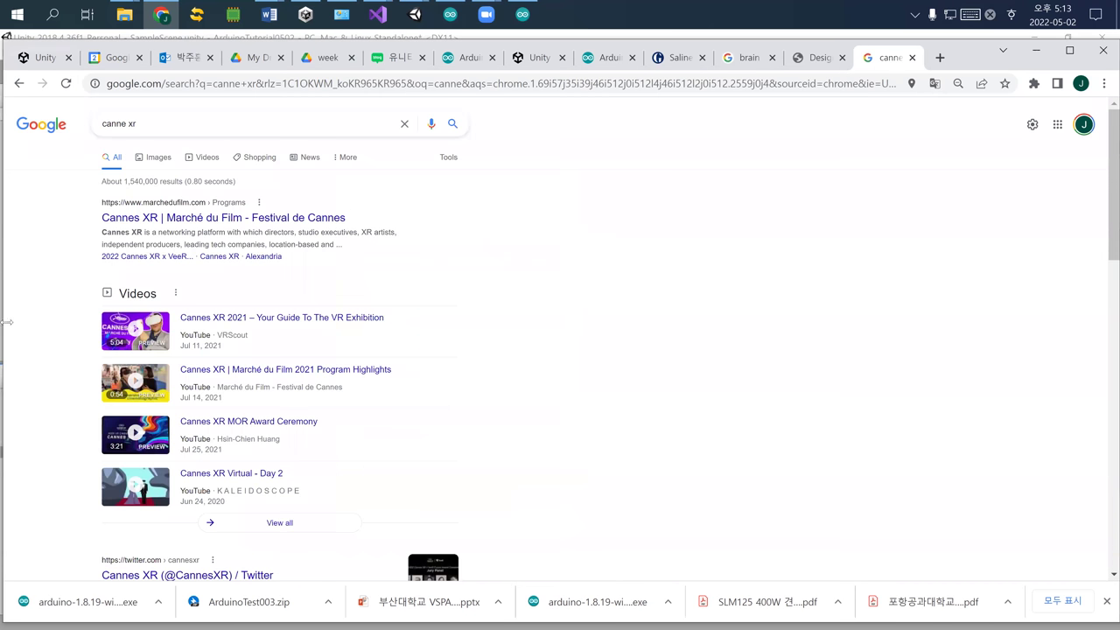
{"action": "left_click", "coordinate": [143, 218]}
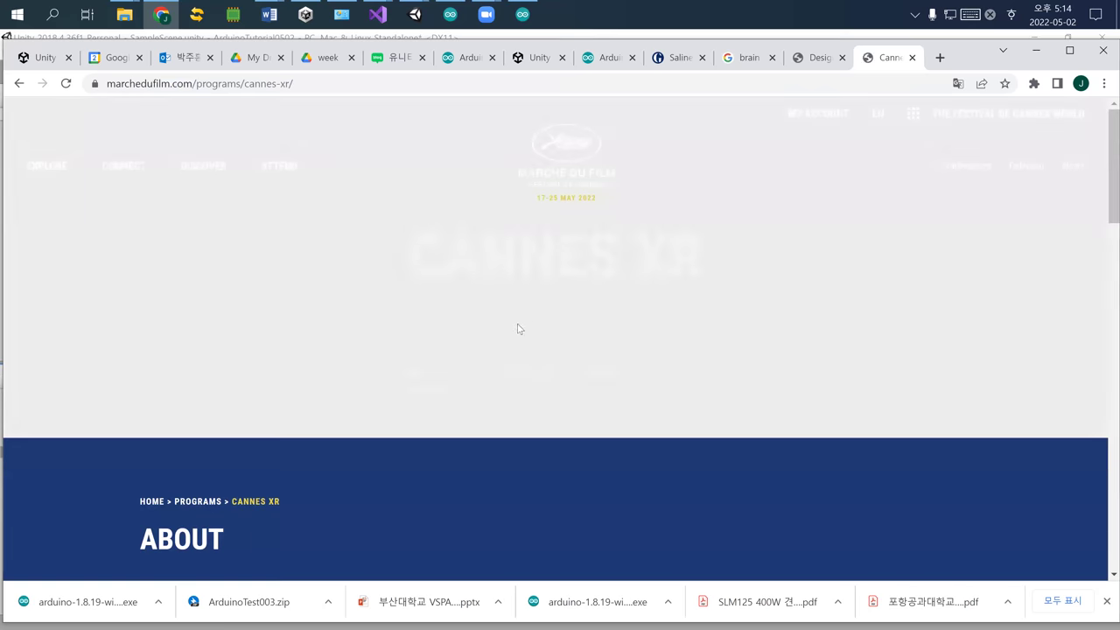
{"action": "scroll", "coordinate": [571, 351], "scroll_direction": "down", "scroll_amount": 2}
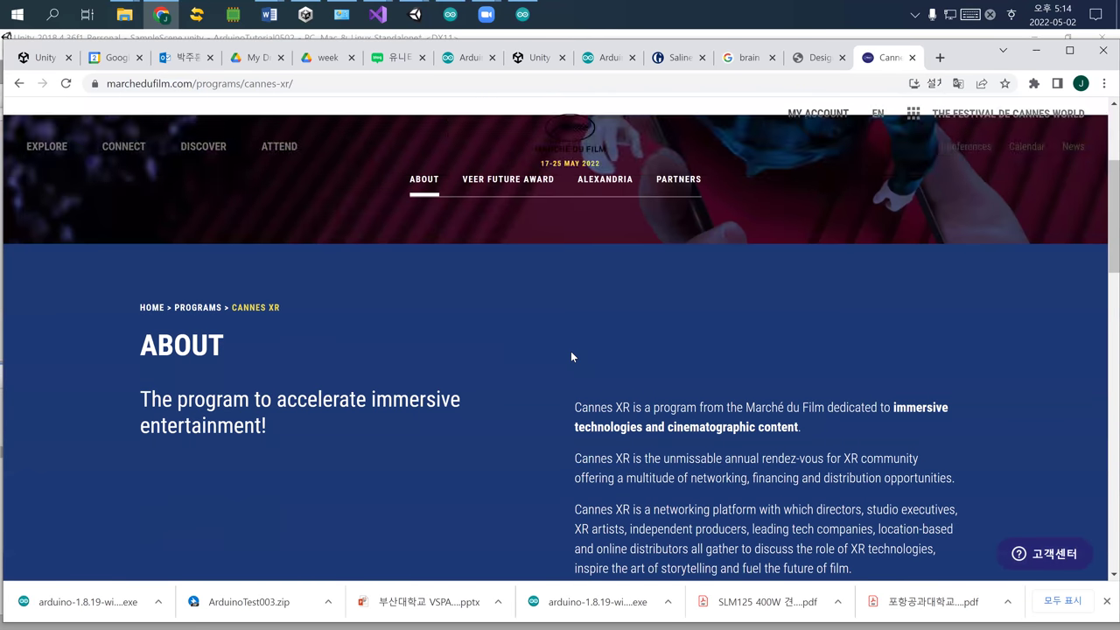
{"action": "scroll", "coordinate": [617, 404], "scroll_direction": "down", "scroll_amount": 2}
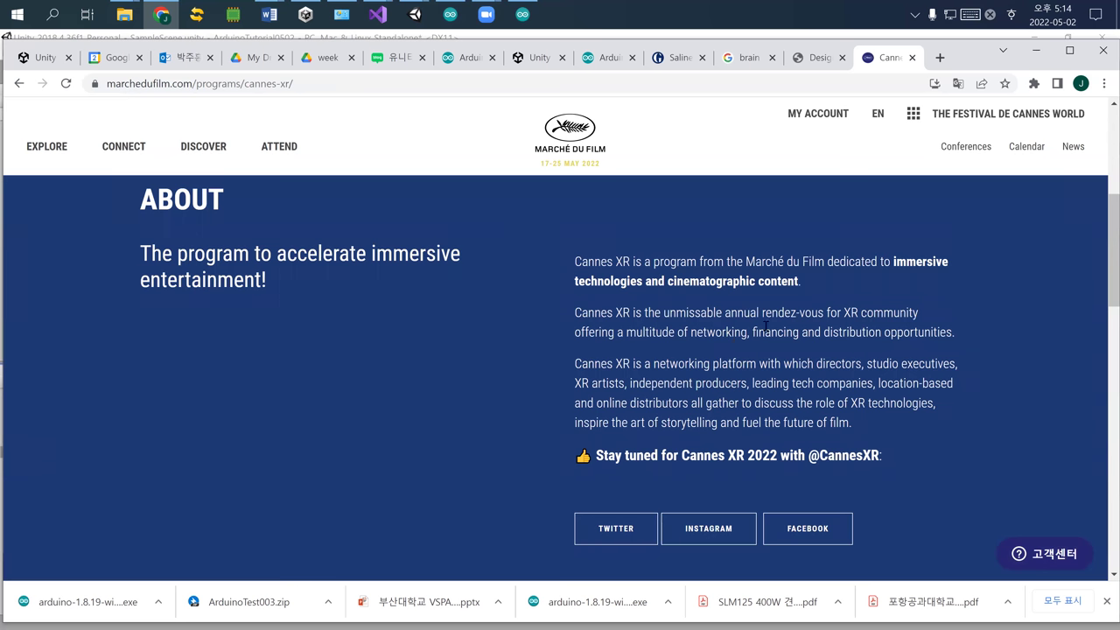
{"action": "scroll", "coordinate": [767, 390], "scroll_direction": "down", "scroll_amount": 3}
{"action": "scroll", "coordinate": [699, 385], "scroll_direction": "down", "scroll_amount": 3}
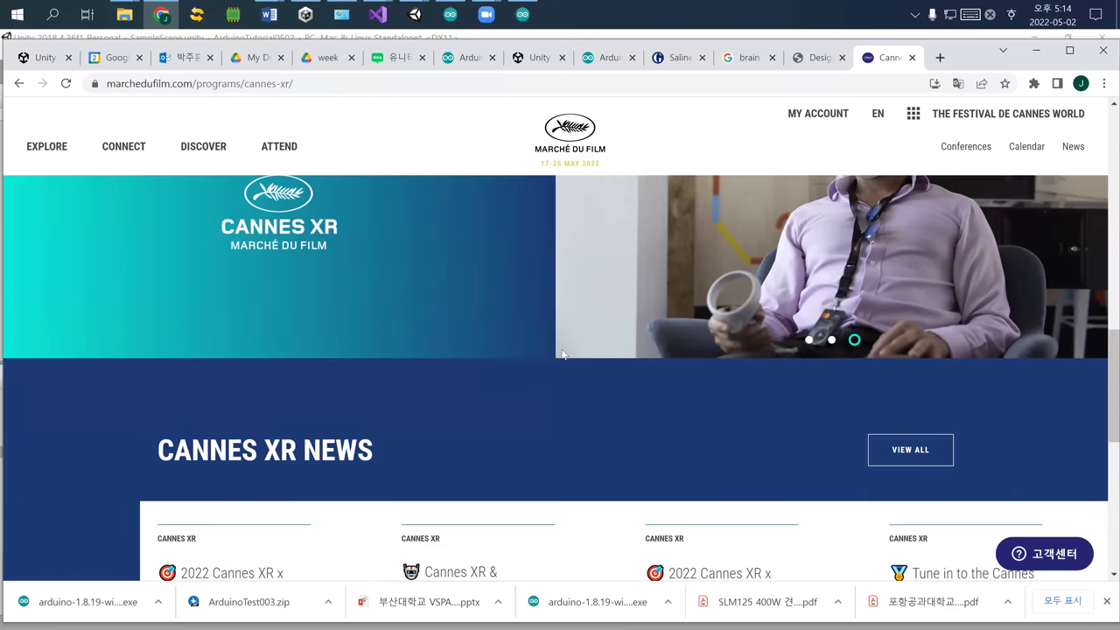
{"action": "scroll", "coordinate": [700, 411], "scroll_direction": "down", "scroll_amount": 3}
{"action": "scroll", "coordinate": [792, 347], "scroll_direction": "up", "scroll_amount": 3}
{"action": "scroll", "coordinate": [795, 350], "scroll_direction": "up", "scroll_amount": 3}
{"action": "scroll", "coordinate": [797, 354], "scroll_direction": "down", "scroll_amount": 2}
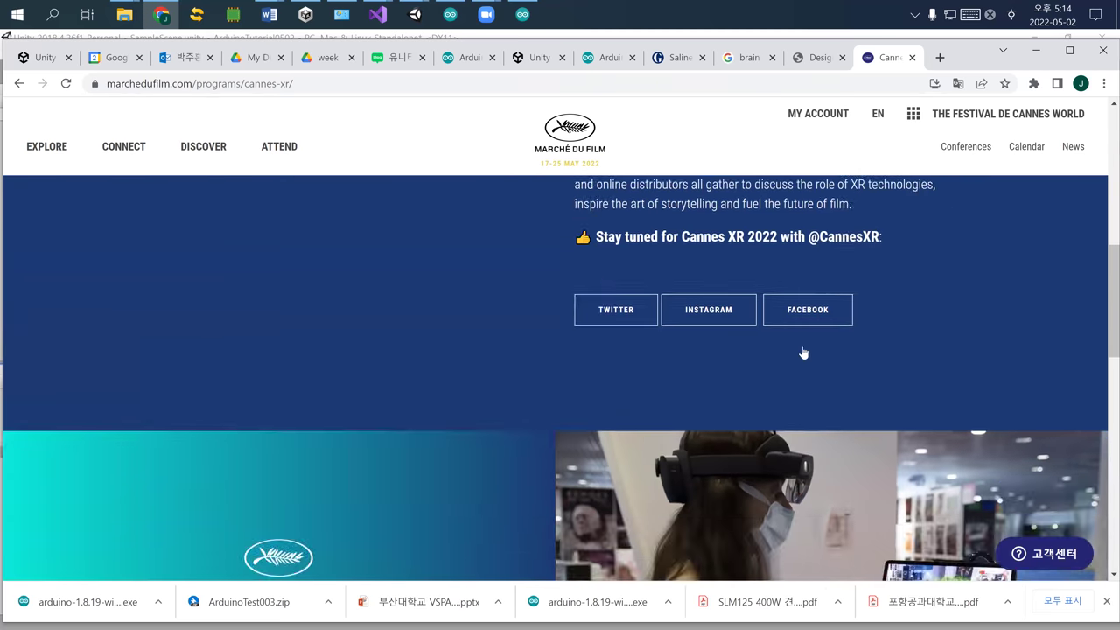
{"action": "scroll", "coordinate": [803, 346], "scroll_direction": "up", "scroll_amount": 4}
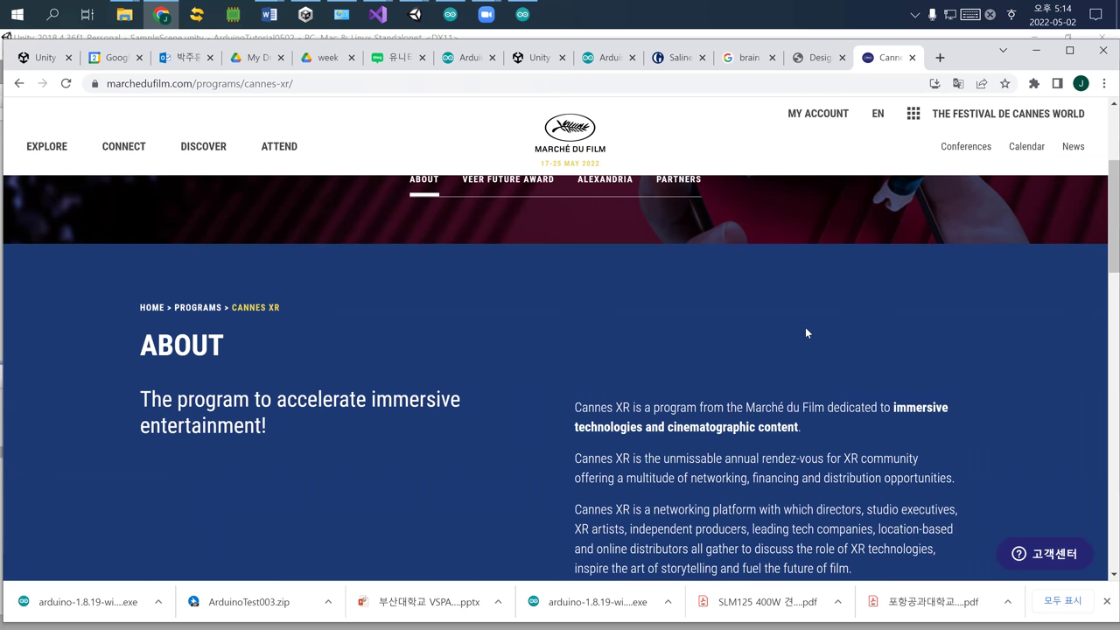
{"action": "scroll", "coordinate": [525, 294], "scroll_direction": "up", "scroll_amount": 3}
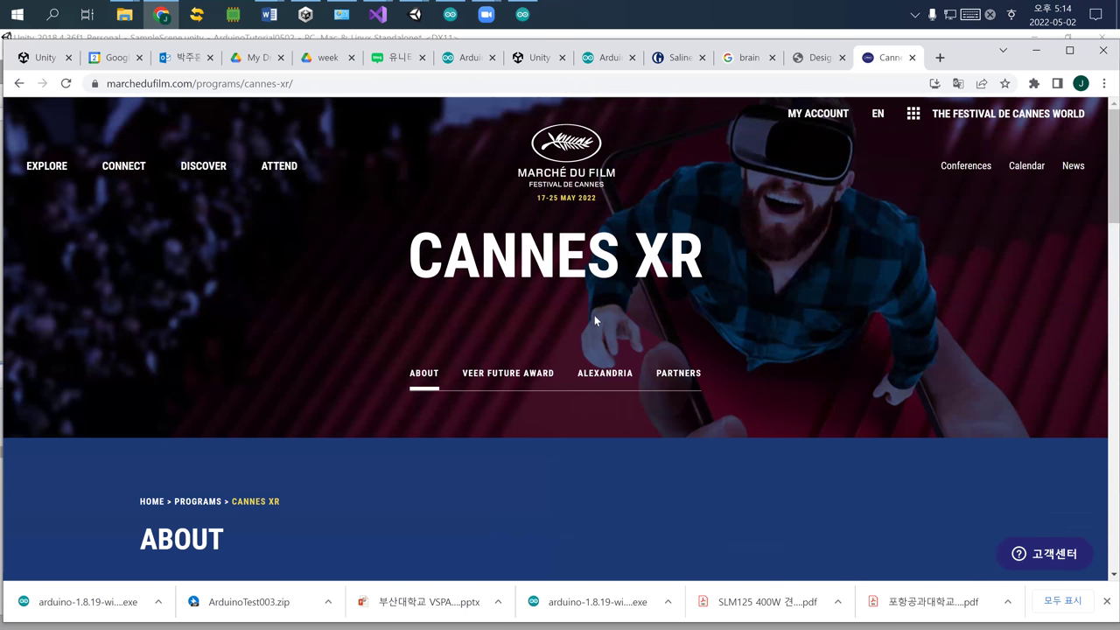
Open the Cannes XR VeeR Future Award page and scroll down to its competition and jury cards.
{"action": "left_click", "coordinate": [497, 374]}
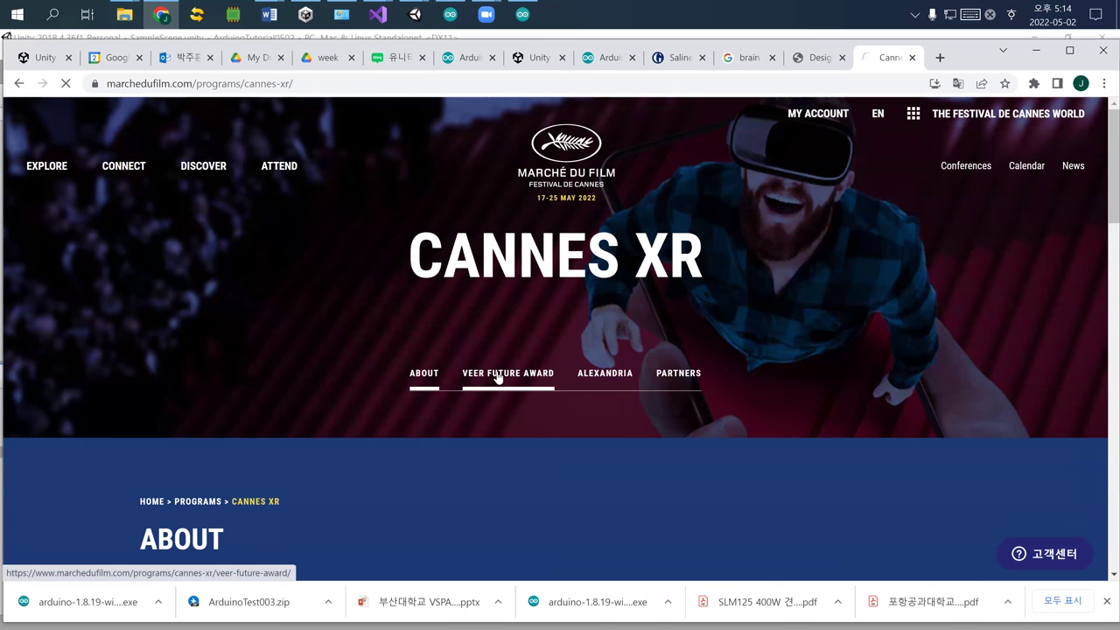
{"action": "left_click", "coordinate": [508, 84]}
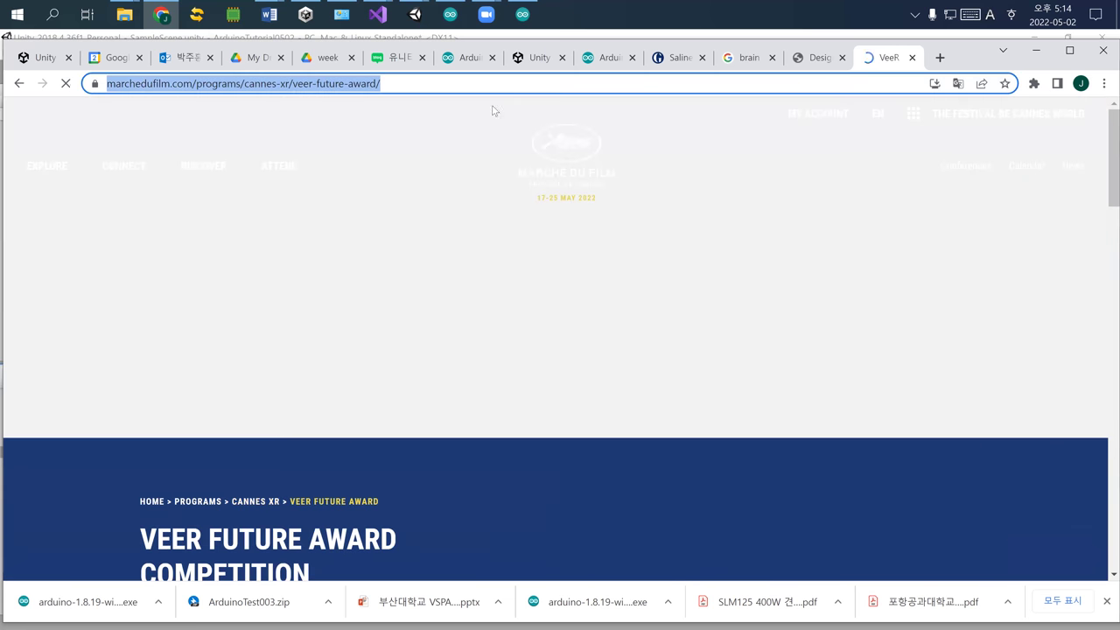
{"action": "scroll", "coordinate": [516, 288], "scroll_direction": "down", "scroll_amount": 3}
{"action": "scroll", "coordinate": [515, 286], "scroll_direction": "down", "scroll_amount": 3}
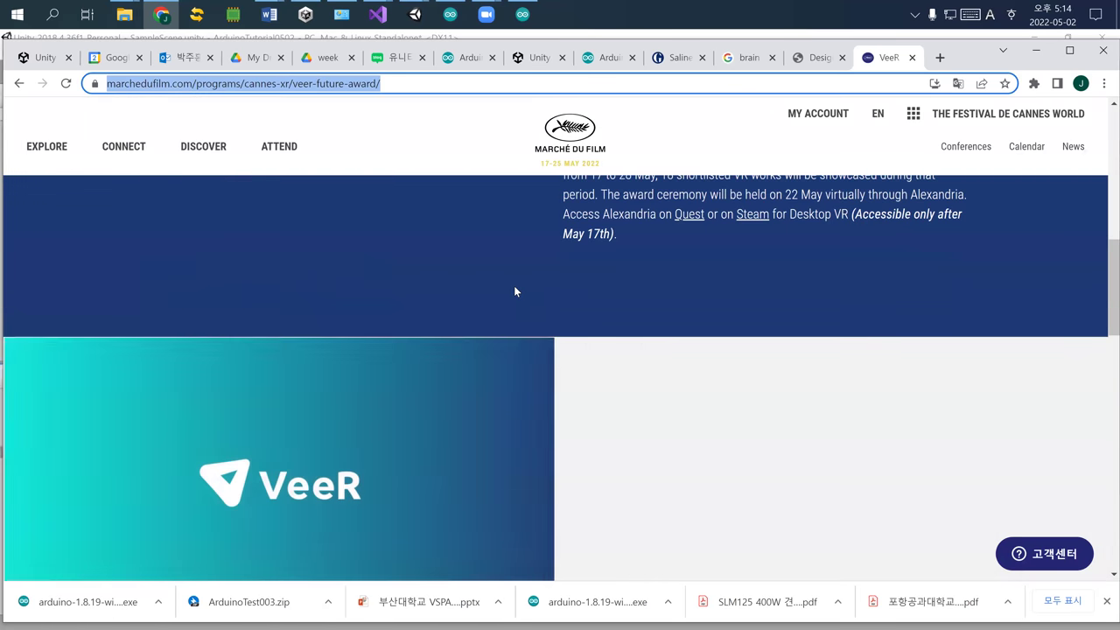
{"action": "scroll", "coordinate": [515, 291], "scroll_direction": "down", "scroll_amount": 5}
{"action": "scroll", "coordinate": [514, 291], "scroll_direction": "down", "scroll_amount": 3}
{"action": "scroll", "coordinate": [516, 294], "scroll_direction": "up", "scroll_amount": 2}
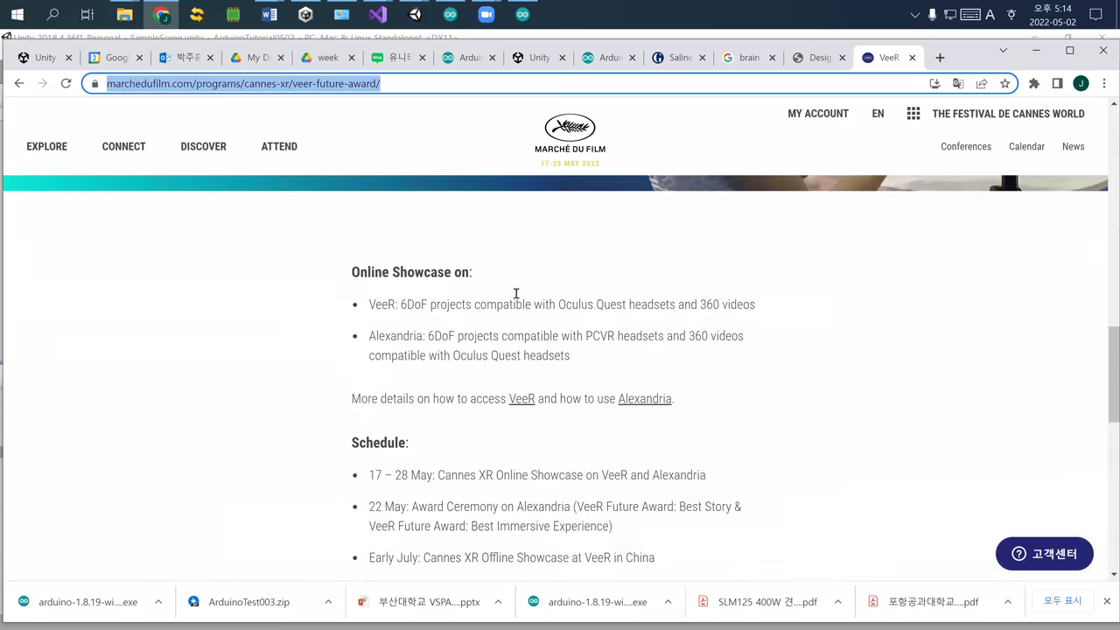
{"action": "scroll", "coordinate": [517, 294], "scroll_direction": "down", "scroll_amount": 2}
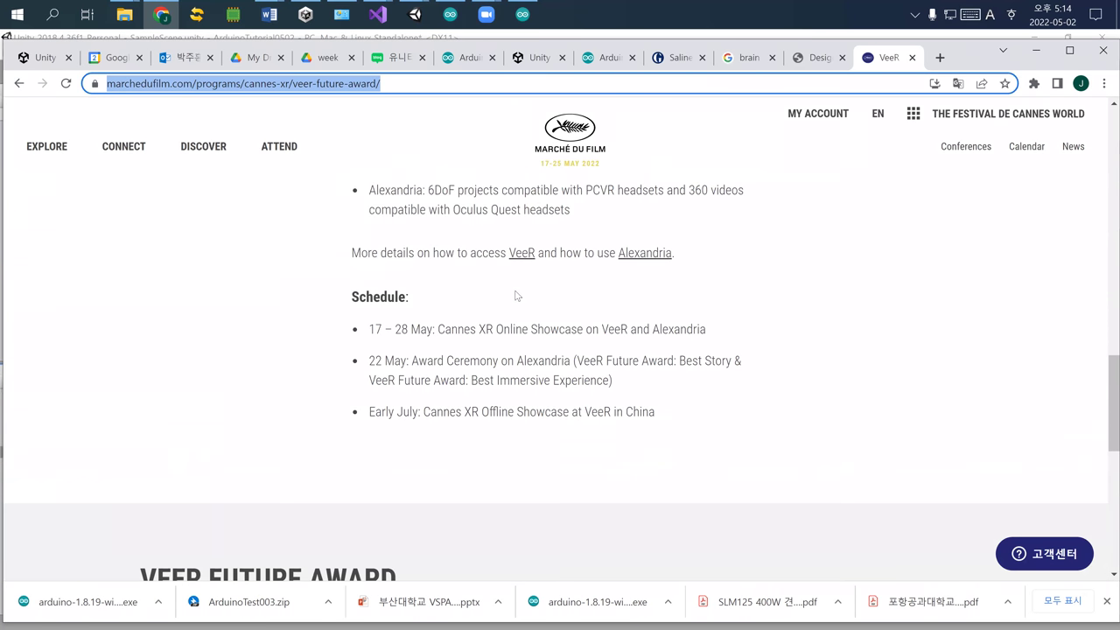
{"action": "scroll", "coordinate": [584, 358], "scroll_direction": "down", "scroll_amount": 2}
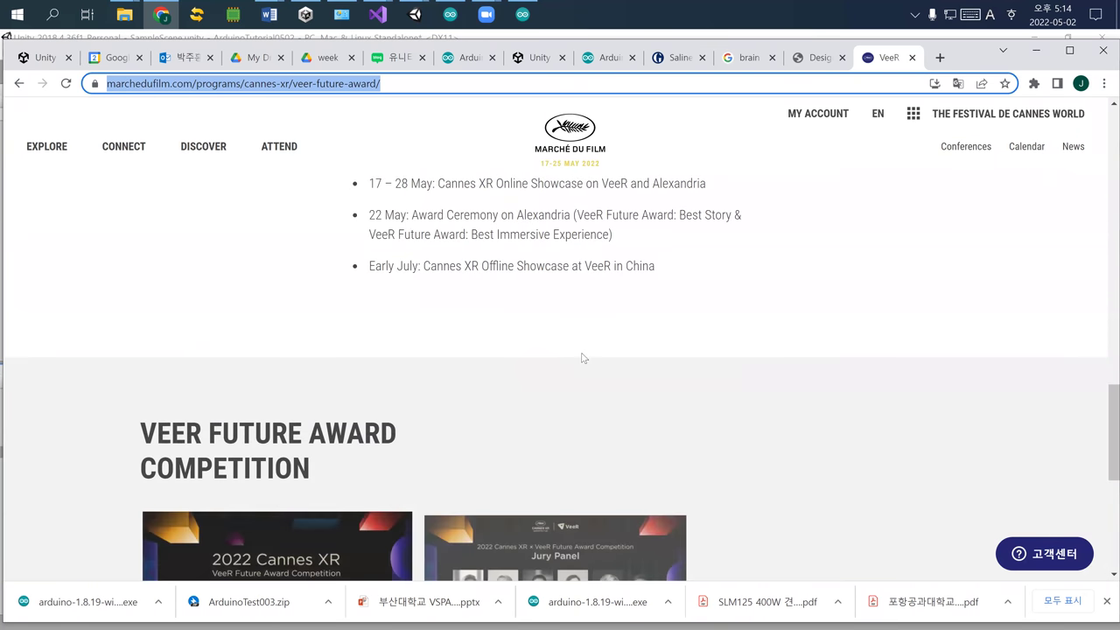
{"action": "scroll", "coordinate": [584, 358], "scroll_direction": "down", "scroll_amount": 4}
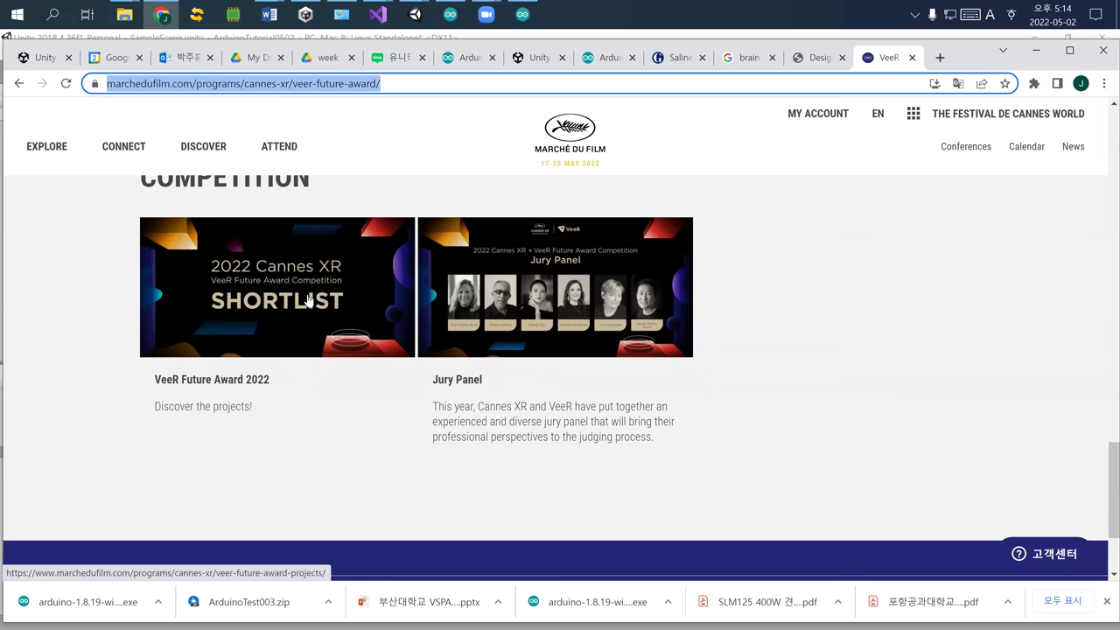
Open the 2022 Cannes XR Shortlist and scroll through the first VeeR Future Award project cards.
{"action": "left_click", "coordinate": [308, 300]}
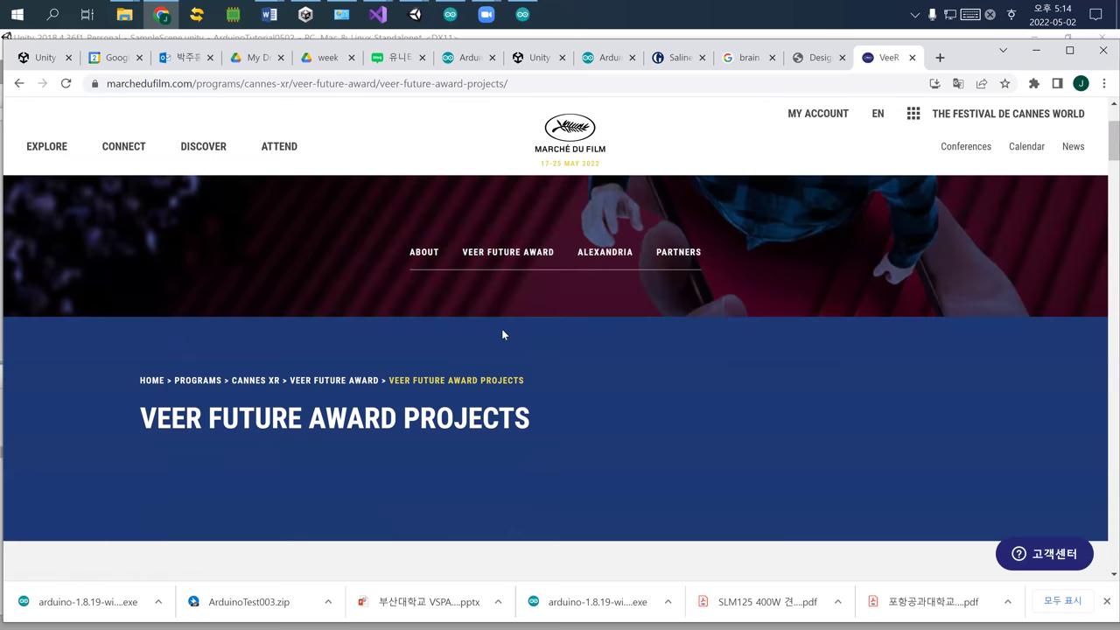
{"action": "scroll", "coordinate": [539, 340], "scroll_direction": "down", "scroll_amount": 3}
{"action": "scroll", "coordinate": [540, 340], "scroll_direction": "down", "scroll_amount": 3}
{"action": "scroll", "coordinate": [608, 366], "scroll_direction": "down", "scroll_amount": 2}
{"action": "scroll", "coordinate": [609, 365], "scroll_direction": "down", "scroll_amount": 3}
{"action": "scroll", "coordinate": [608, 366], "scroll_direction": "down", "scroll_amount": 3}
{"action": "scroll", "coordinate": [608, 366], "scroll_direction": "down", "scroll_amount": 2}
{"action": "scroll", "coordinate": [607, 364], "scroll_direction": "down", "scroll_amount": 4}
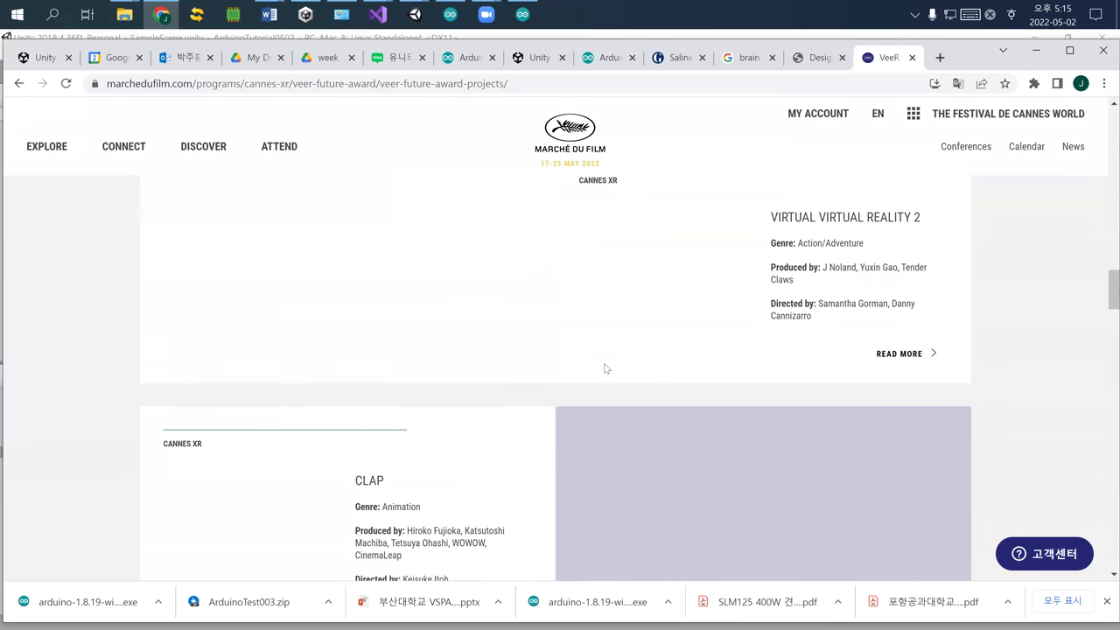
{"action": "scroll", "coordinate": [669, 363], "scroll_direction": "down", "scroll_amount": 1}
{"action": "scroll", "coordinate": [669, 362], "scroll_direction": "down", "scroll_amount": 1}
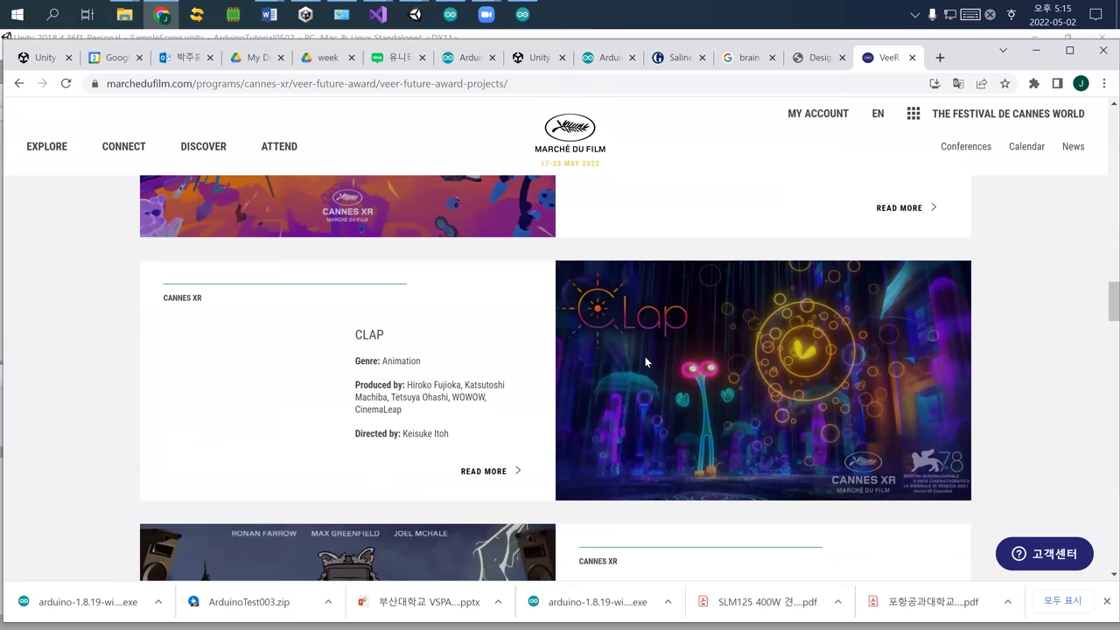
{"action": "scroll", "coordinate": [645, 357], "scroll_direction": "down", "scroll_amount": 2}
Scroll further down to BARNSTORMERS and briefly select a word in the producer credits.
{"action": "scroll", "coordinate": [640, 368], "scroll_direction": "down", "scroll_amount": 2}
{"action": "scroll", "coordinate": [640, 368], "scroll_direction": "down", "scroll_amount": 1}
{"action": "scroll", "coordinate": [640, 367], "scroll_direction": "down", "scroll_amount": 3}
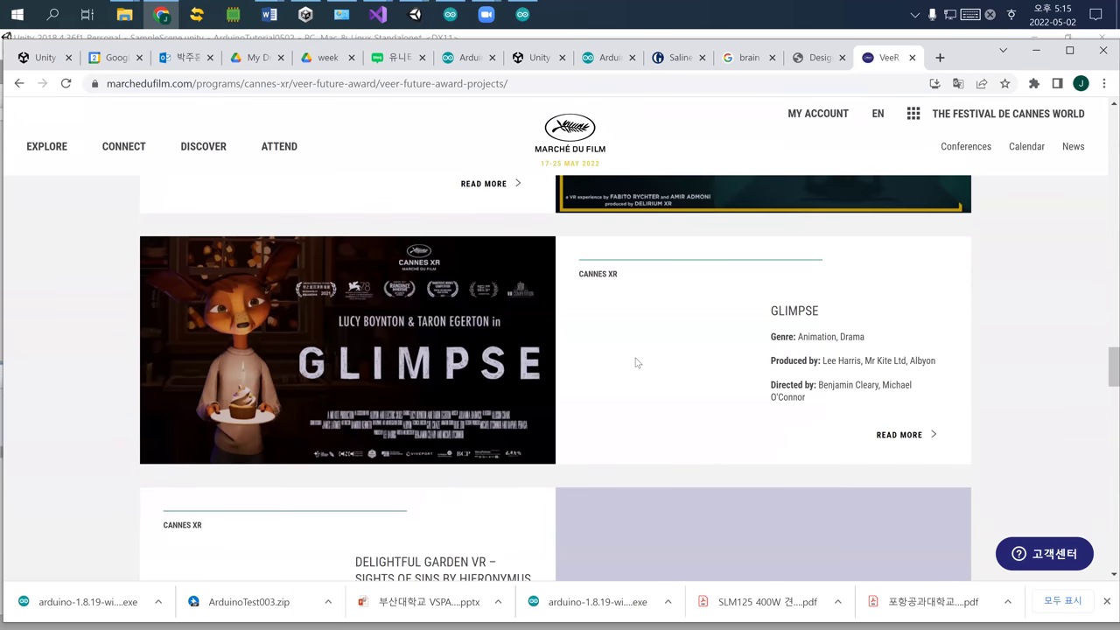
{"action": "scroll", "coordinate": [616, 346], "scroll_direction": "down", "scroll_amount": 3}
{"action": "scroll", "coordinate": [614, 348], "scroll_direction": "down", "scroll_amount": 3}
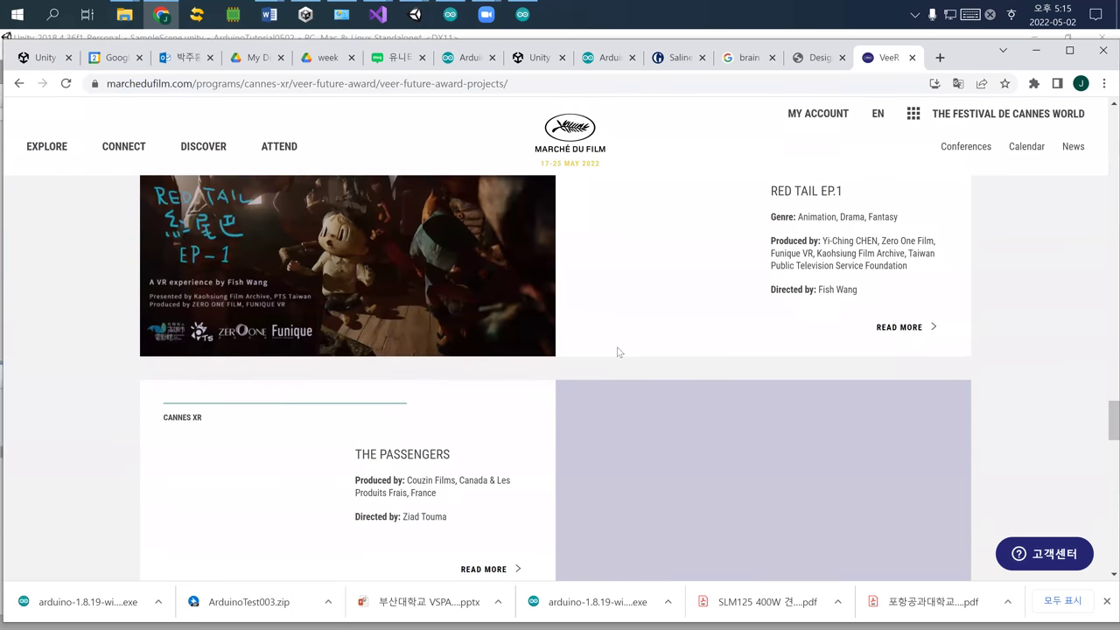
{"action": "scroll", "coordinate": [618, 350], "scroll_direction": "down", "scroll_amount": 3}
{"action": "scroll", "coordinate": [622, 351], "scroll_direction": "down", "scroll_amount": 4}
{"action": "scroll", "coordinate": [632, 350], "scroll_direction": "down", "scroll_amount": 4}
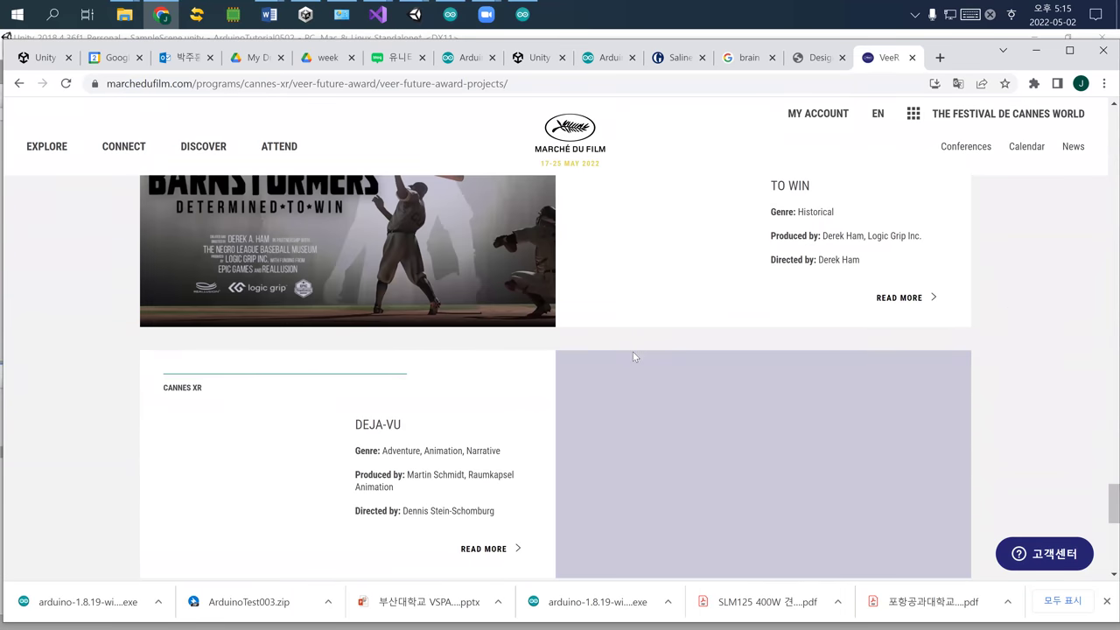
{"action": "scroll", "coordinate": [662, 357], "scroll_direction": "up", "scroll_amount": 2}
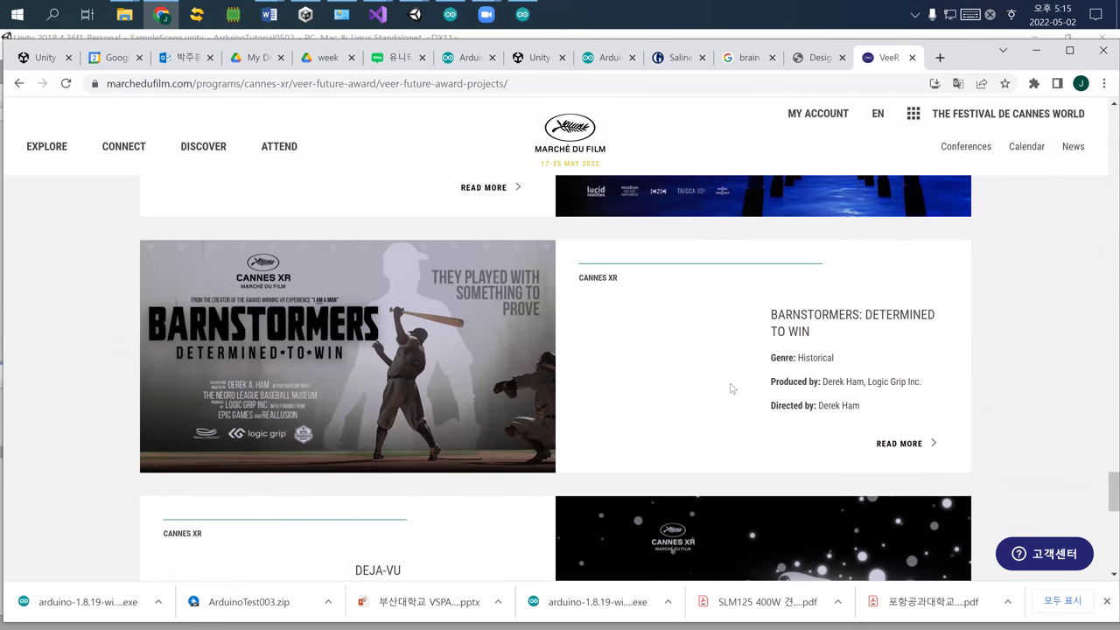
{"action": "double_click", "coordinate": [854, 383]}
{"action": "left_click", "coordinate": [824, 381]}
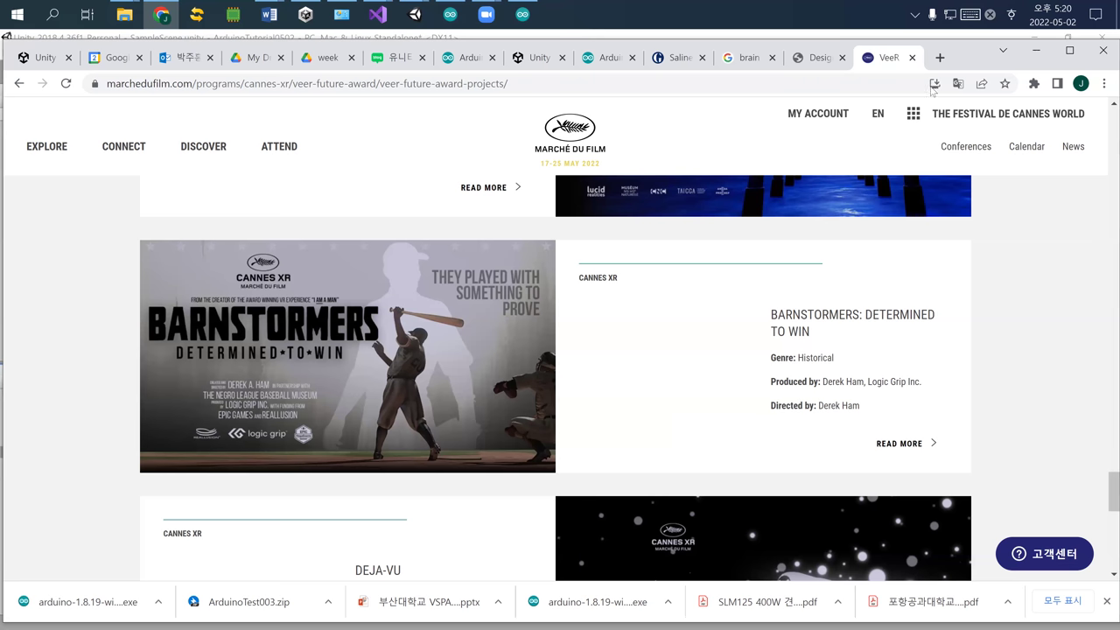
Search Google for dalle-2 in a new tab and open the DALL·E 2 - OpenAI result.
{"action": "left_click", "coordinate": [939, 59]}
{"action": "type", "text": "d"}
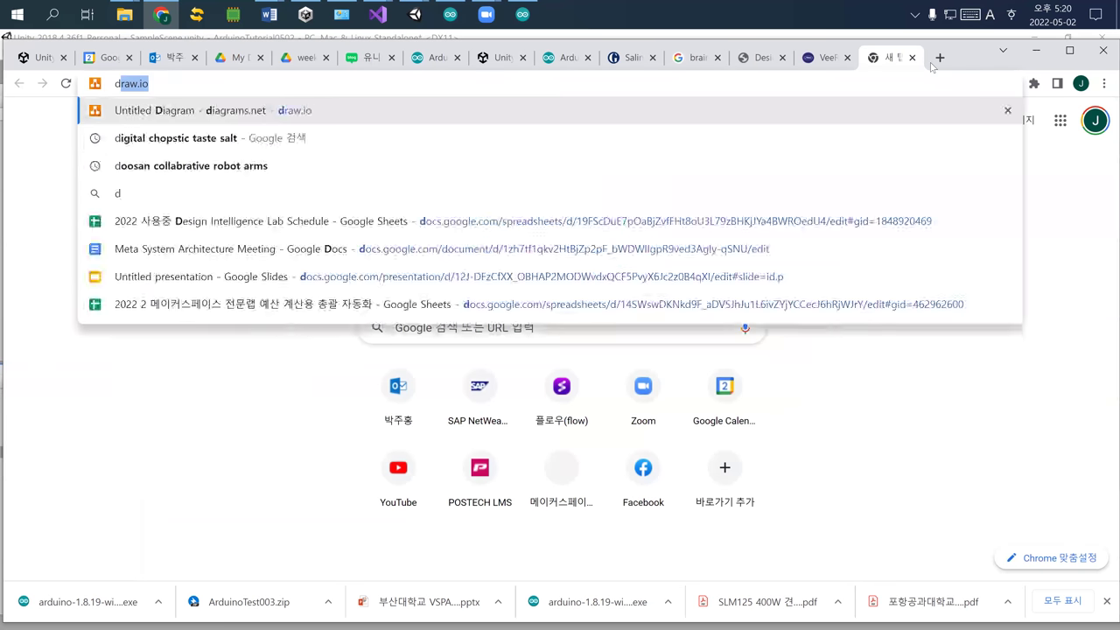
{"action": "type", "text": "alle-2"}
{"action": "key", "text": "Return"}
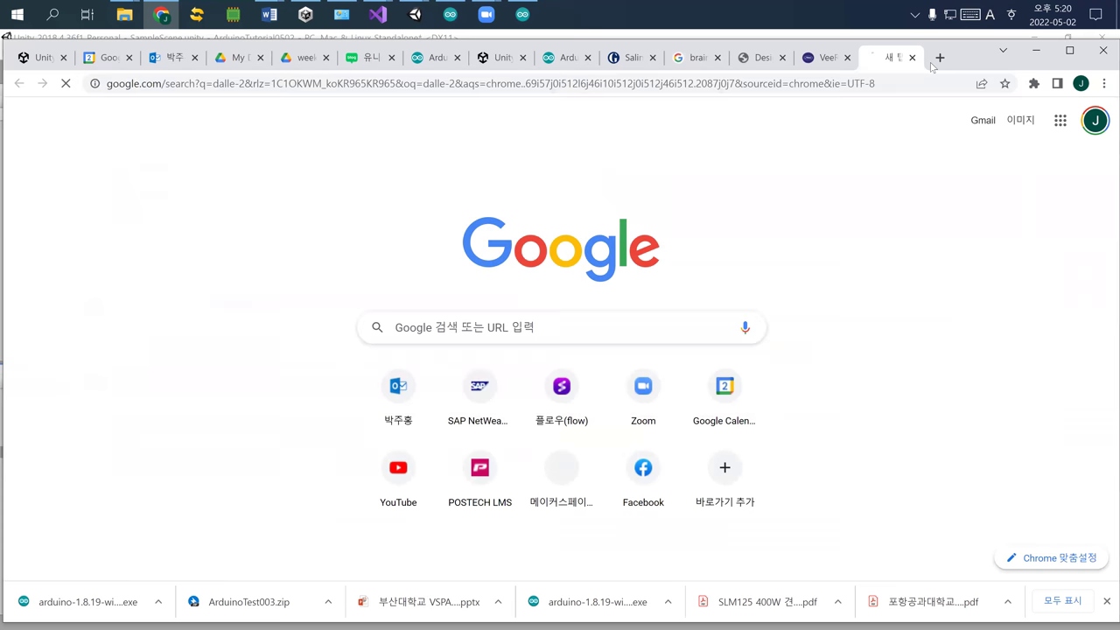
{"action": "left_click", "coordinate": [179, 218]}
{"action": "scroll", "coordinate": [352, 247], "scroll_direction": "down", "scroll_amount": 3}
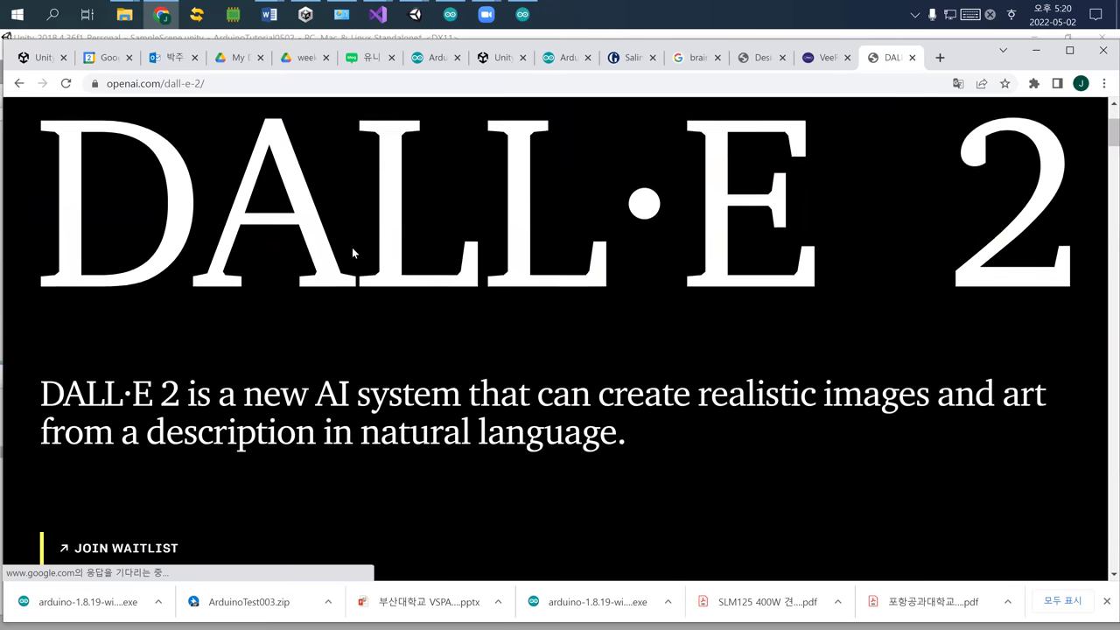
{"action": "scroll", "coordinate": [352, 247], "scroll_direction": "down", "scroll_amount": 5}
{"action": "scroll", "coordinate": [352, 246], "scroll_direction": "down", "scroll_amount": 2}
{"action": "scroll", "coordinate": [352, 246], "scroll_direction": "down", "scroll_amount": 5}
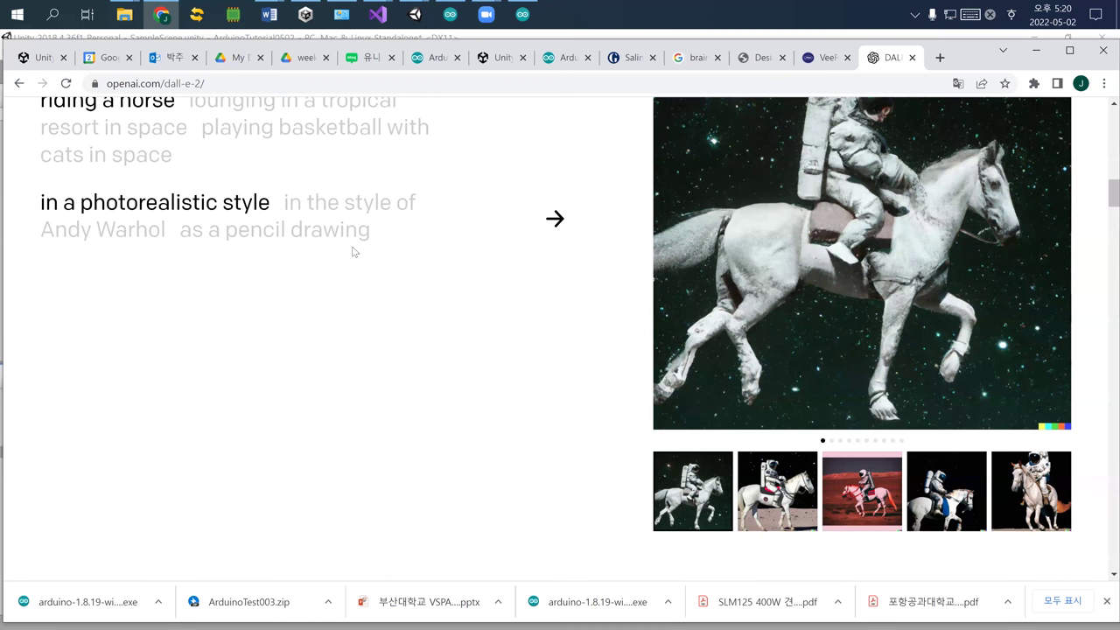
{"action": "scroll", "coordinate": [351, 249], "scroll_direction": "down", "scroll_amount": 2}
{"action": "scroll", "coordinate": [349, 245], "scroll_direction": "down", "scroll_amount": 5}
{"action": "scroll", "coordinate": [333, 236], "scroll_direction": "down", "scroll_amount": 2}
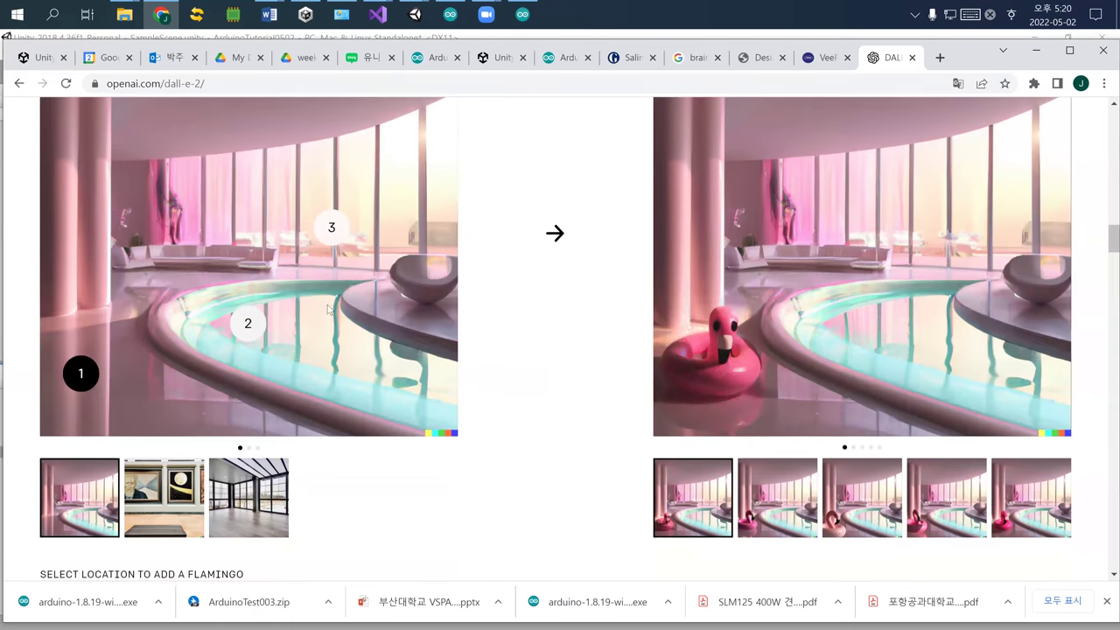
{"action": "scroll", "coordinate": [273, 301], "scroll_direction": "down", "scroll_amount": 1}
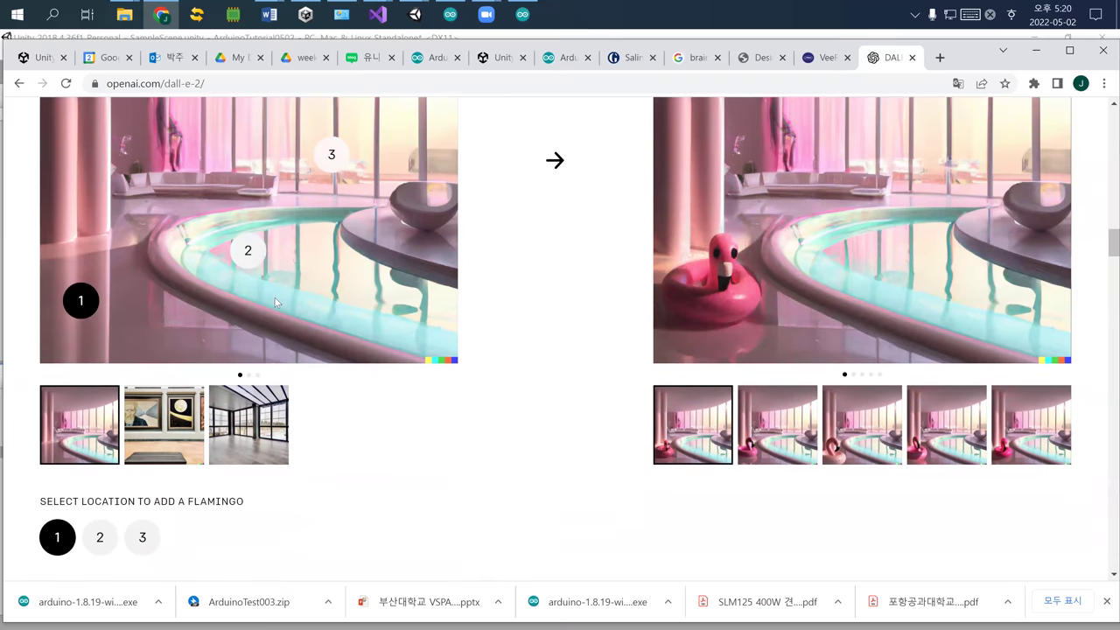
{"action": "scroll", "coordinate": [275, 301], "scroll_direction": "up", "scroll_amount": 1}
{"action": "scroll", "coordinate": [273, 351], "scroll_direction": "up", "scroll_amount": 2}
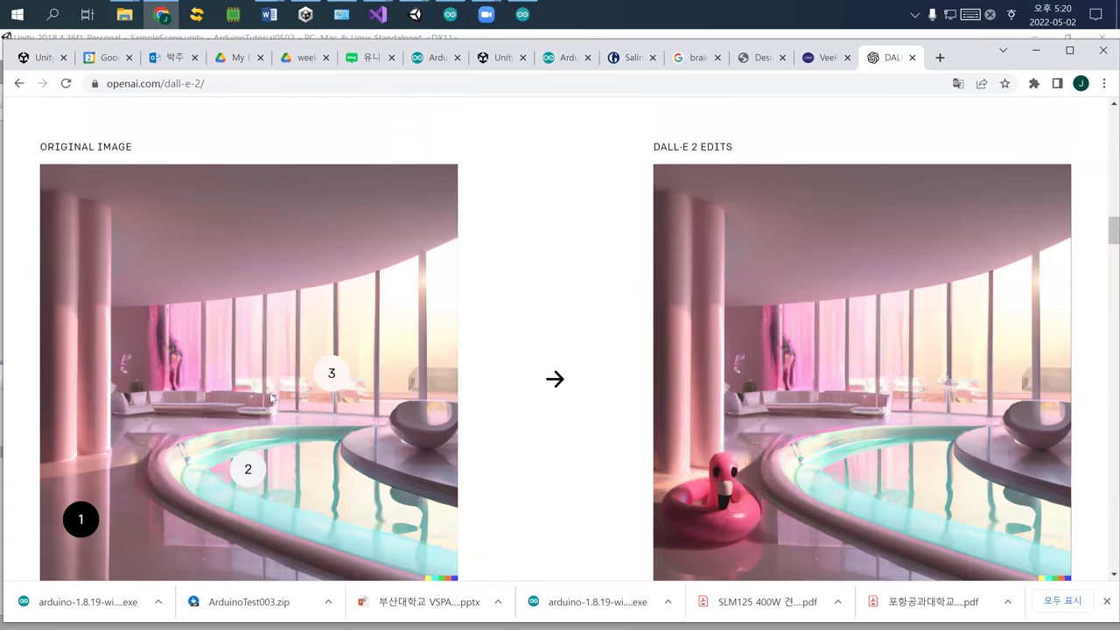
{"action": "scroll", "coordinate": [236, 377], "scroll_direction": "up", "scroll_amount": 2}
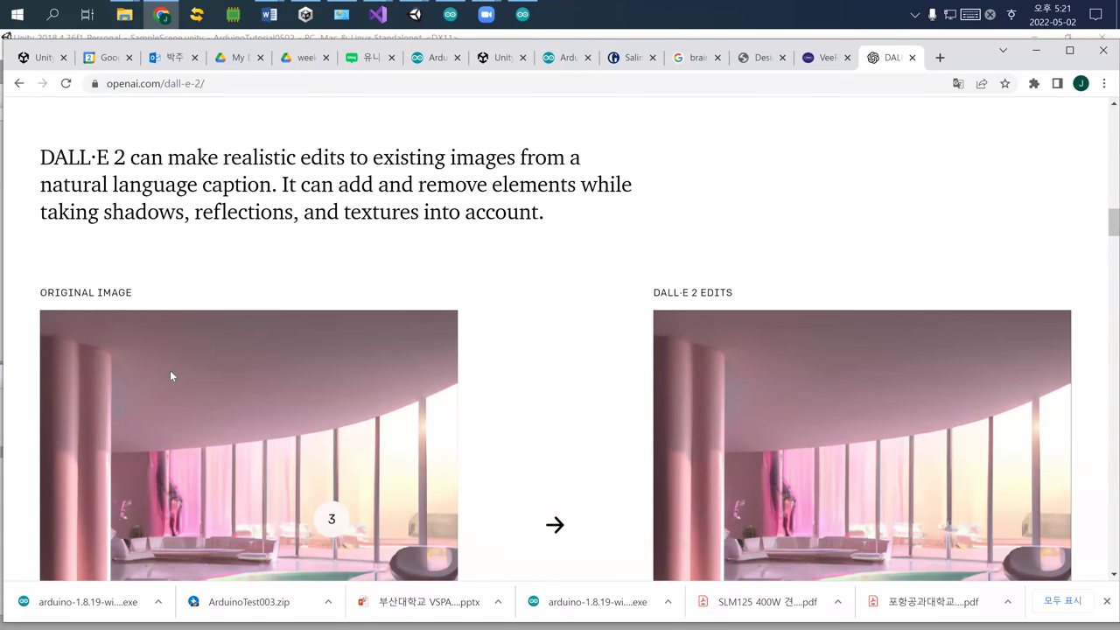
{"action": "scroll", "coordinate": [209, 429], "scroll_direction": "up", "scroll_amount": 4}
{"action": "scroll", "coordinate": [237, 394], "scroll_direction": "up", "scroll_amount": 4}
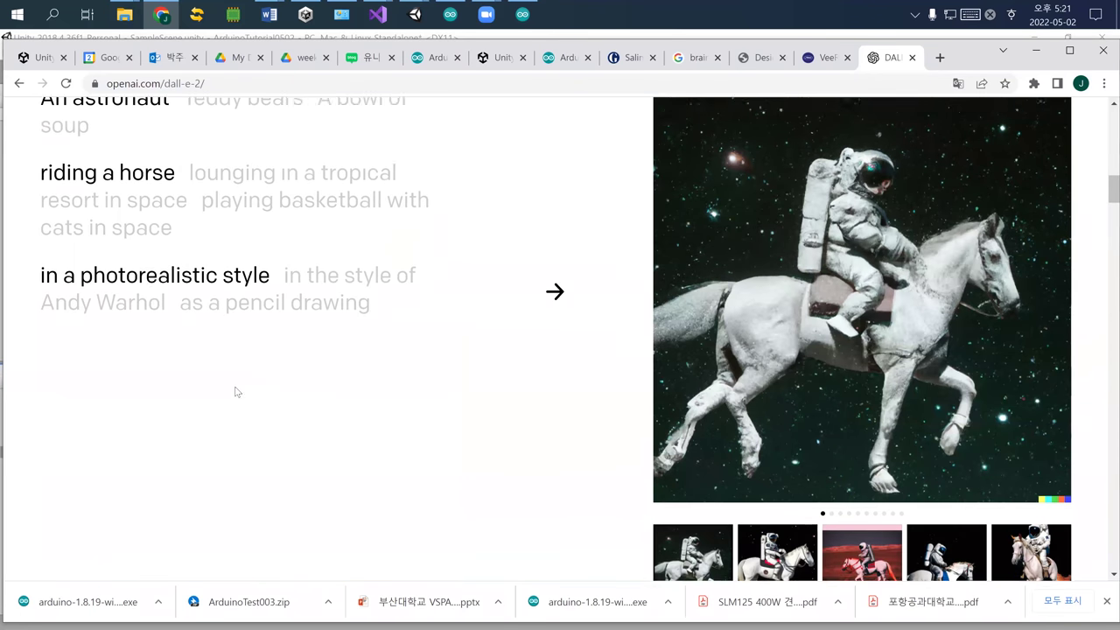
{"action": "scroll", "coordinate": [237, 391], "scroll_direction": "up", "scroll_amount": 1}
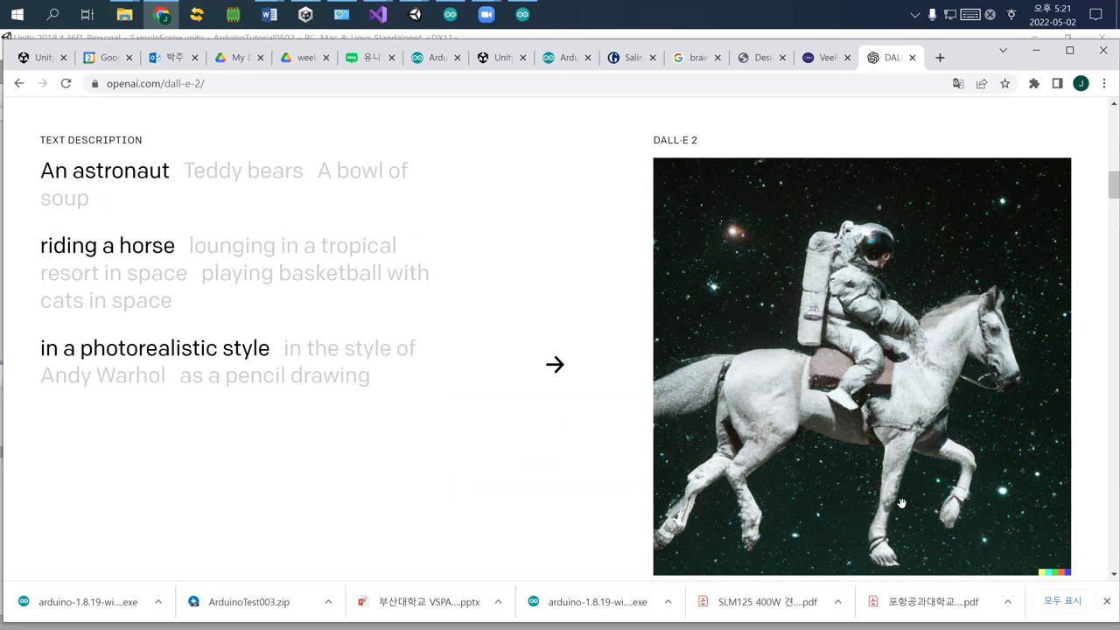
{"action": "scroll", "coordinate": [411, 333], "scroll_direction": "down", "scroll_amount": 10}
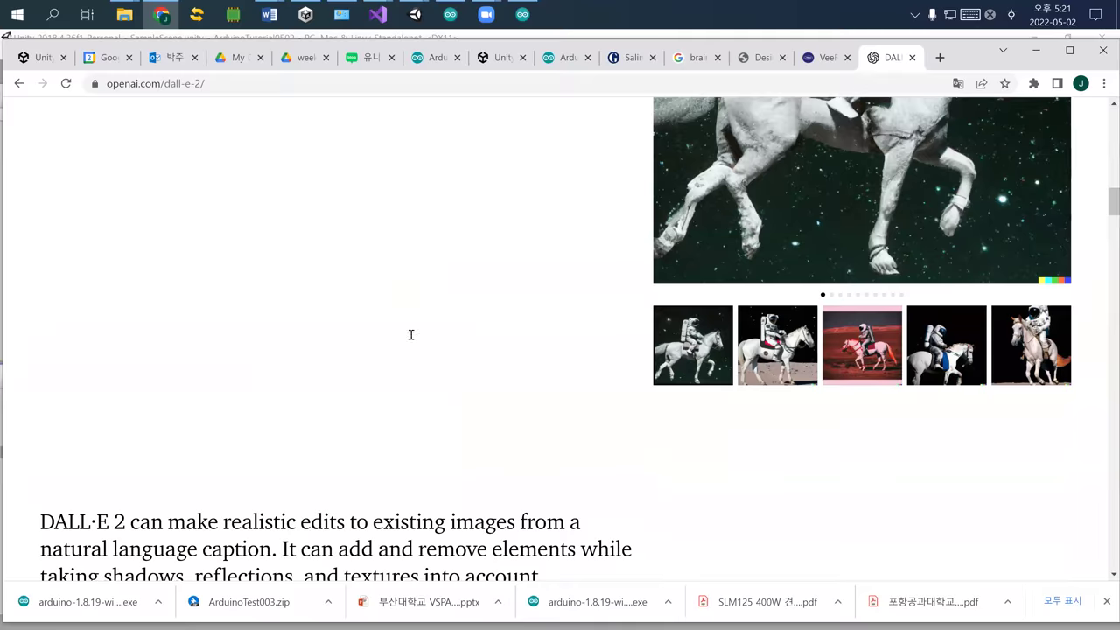
{"action": "scroll", "coordinate": [374, 342], "scroll_direction": "down", "scroll_amount": 4}
{"action": "scroll", "coordinate": [374, 342], "scroll_direction": "down", "scroll_amount": 5}
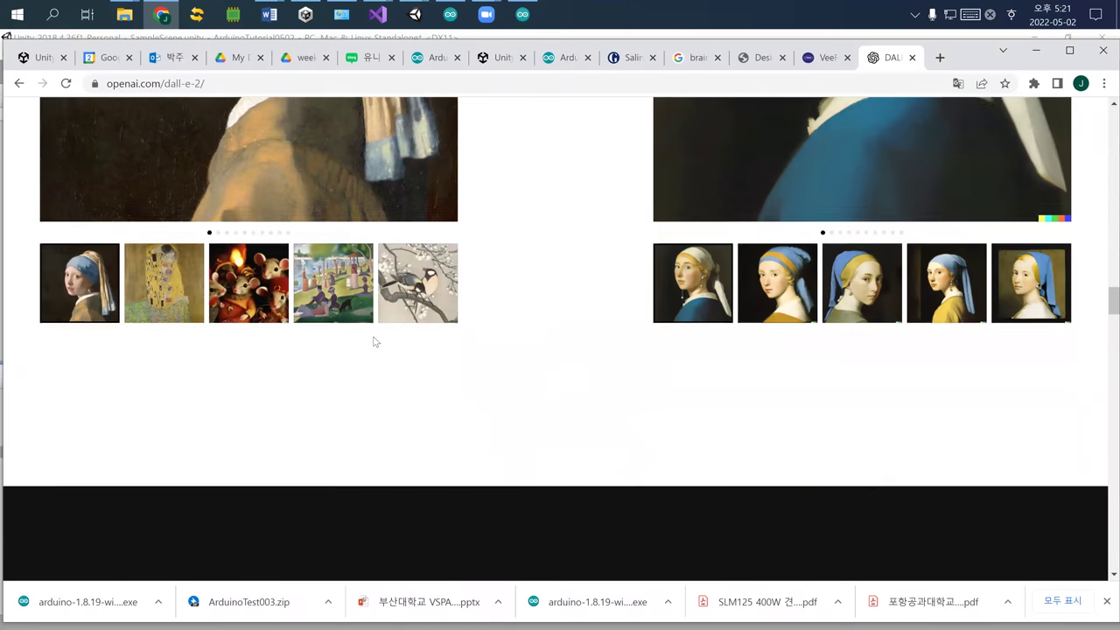
{"action": "scroll", "coordinate": [374, 341], "scroll_direction": "down", "scroll_amount": 5}
{"action": "scroll", "coordinate": [374, 342], "scroll_direction": "down", "scroll_amount": 5}
{"action": "scroll", "coordinate": [374, 342], "scroll_direction": "down", "scroll_amount": 3}
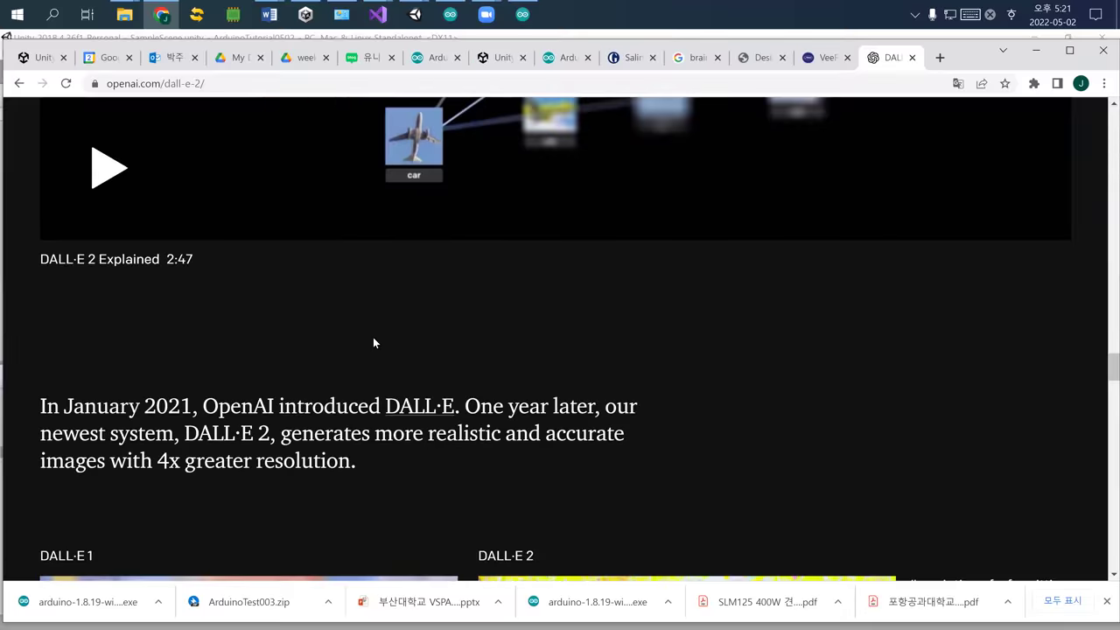
{"action": "scroll", "coordinate": [374, 342], "scroll_direction": "down", "scroll_amount": 3}
{"action": "scroll", "coordinate": [373, 343], "scroll_direction": "down", "scroll_amount": 2}
{"action": "scroll", "coordinate": [373, 339], "scroll_direction": "down", "scroll_amount": 3}
{"action": "scroll", "coordinate": [373, 338], "scroll_direction": "down", "scroll_amount": 5}
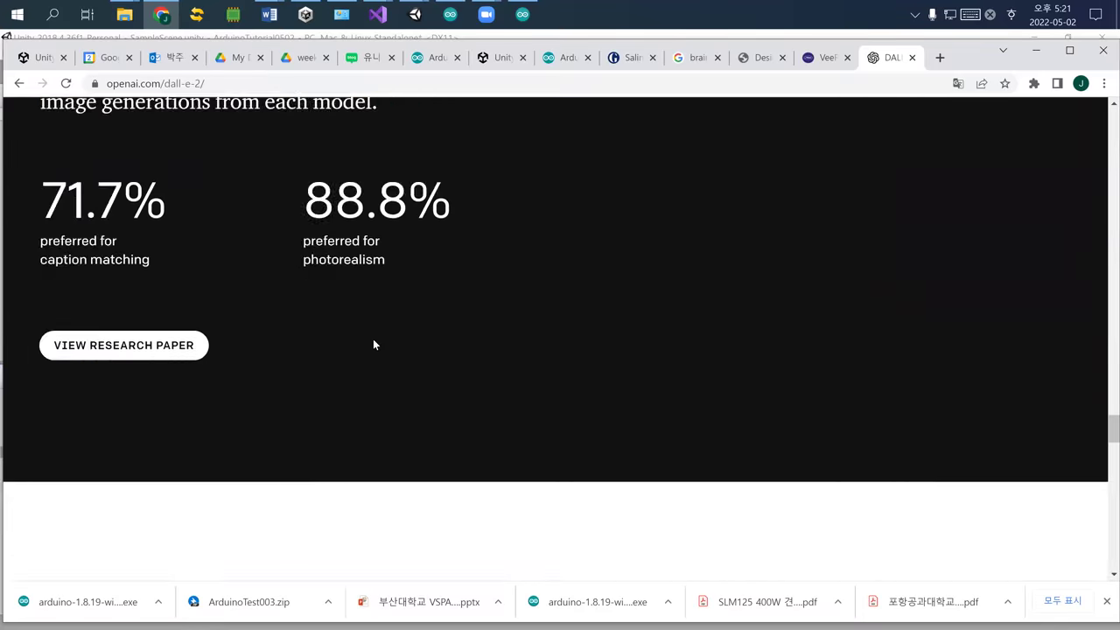
{"action": "scroll", "coordinate": [348, 338], "scroll_direction": "down", "scroll_amount": 3}
{"action": "scroll", "coordinate": [345, 345], "scroll_direction": "down", "scroll_amount": 2}
{"action": "scroll", "coordinate": [346, 345], "scroll_direction": "down", "scroll_amount": 5}
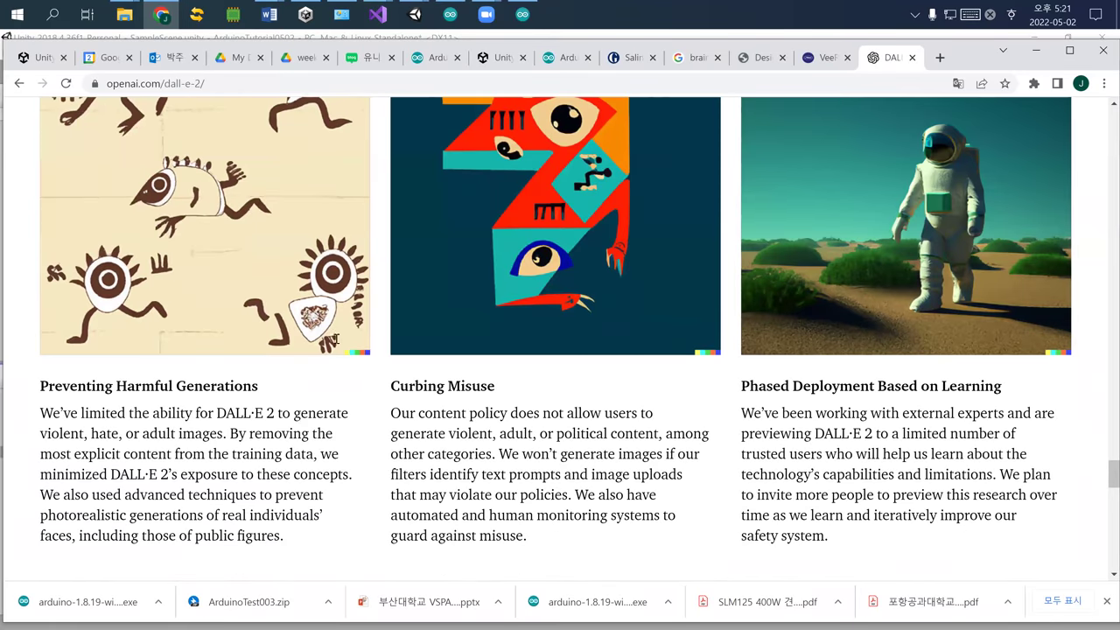
{"action": "scroll", "coordinate": [348, 346], "scroll_direction": "down", "scroll_amount": 3}
Go back to the dalle-2 results and open the 'Dalle 2 Demo - AI applied to Art by OpenAI' video.
{"action": "left_click", "coordinate": [19, 84]}
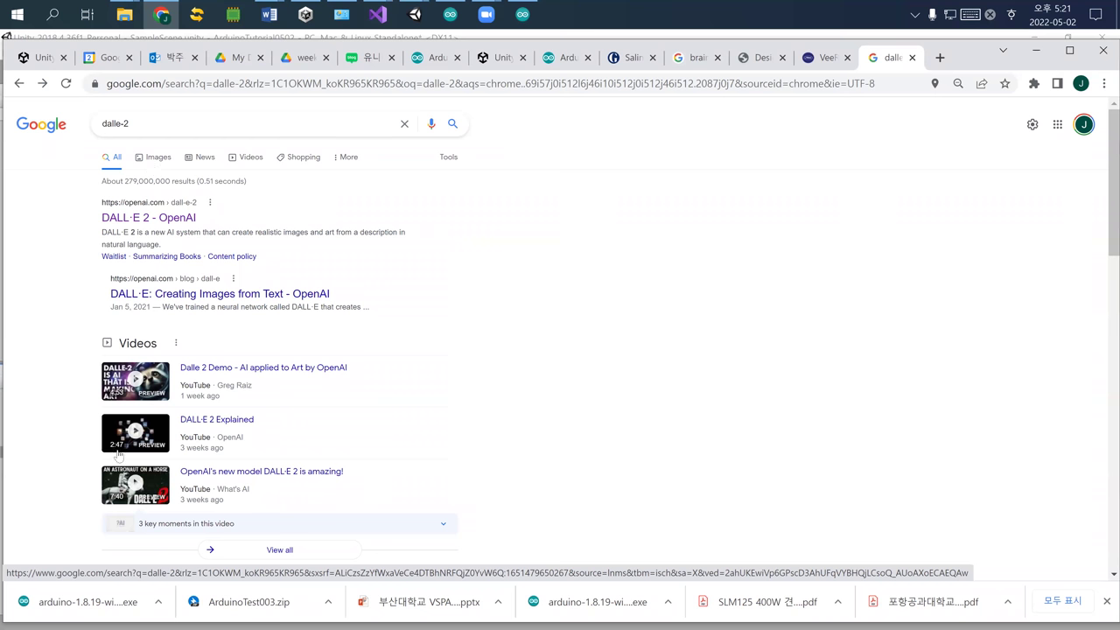
{"action": "left_click", "coordinate": [136, 385]}
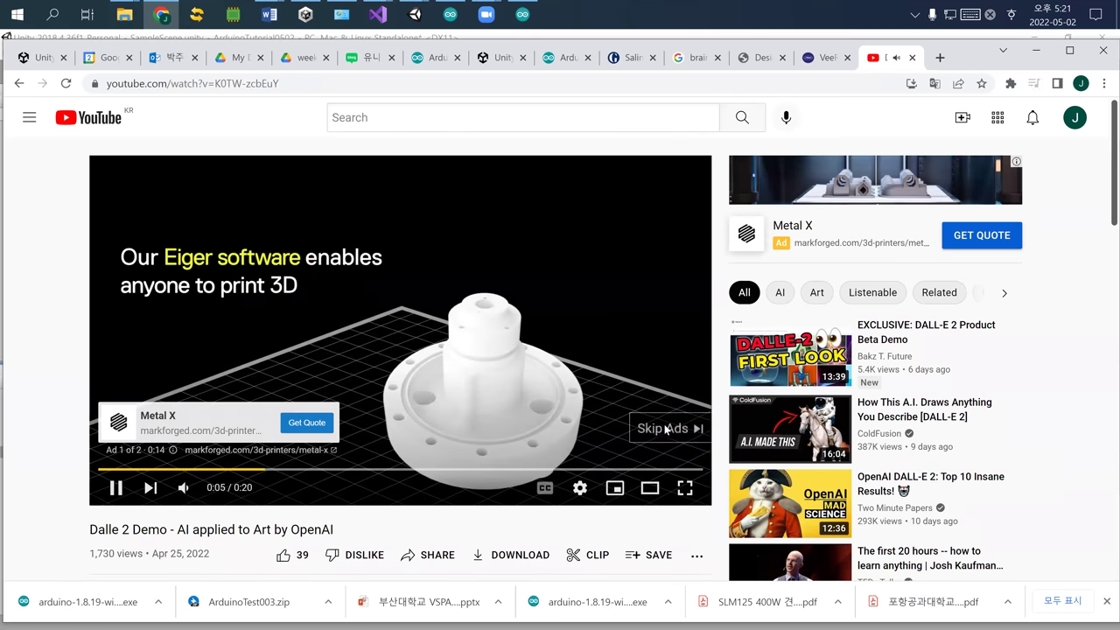
Skip the ad, seek through the Dalle 2 Demo, and pause on the dog-painting scene near 1:06.
{"action": "left_click", "coordinate": [670, 428]}
{"action": "left_click", "coordinate": [133, 471]}
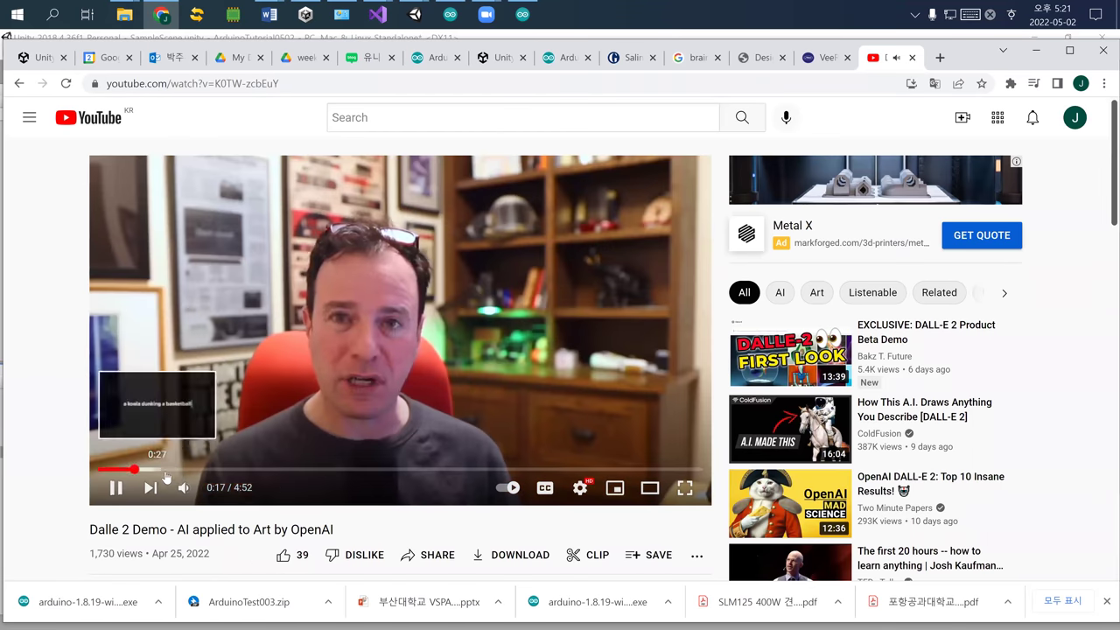
{"action": "left_click", "coordinate": [185, 486]}
{"action": "left_click", "coordinate": [186, 487]}
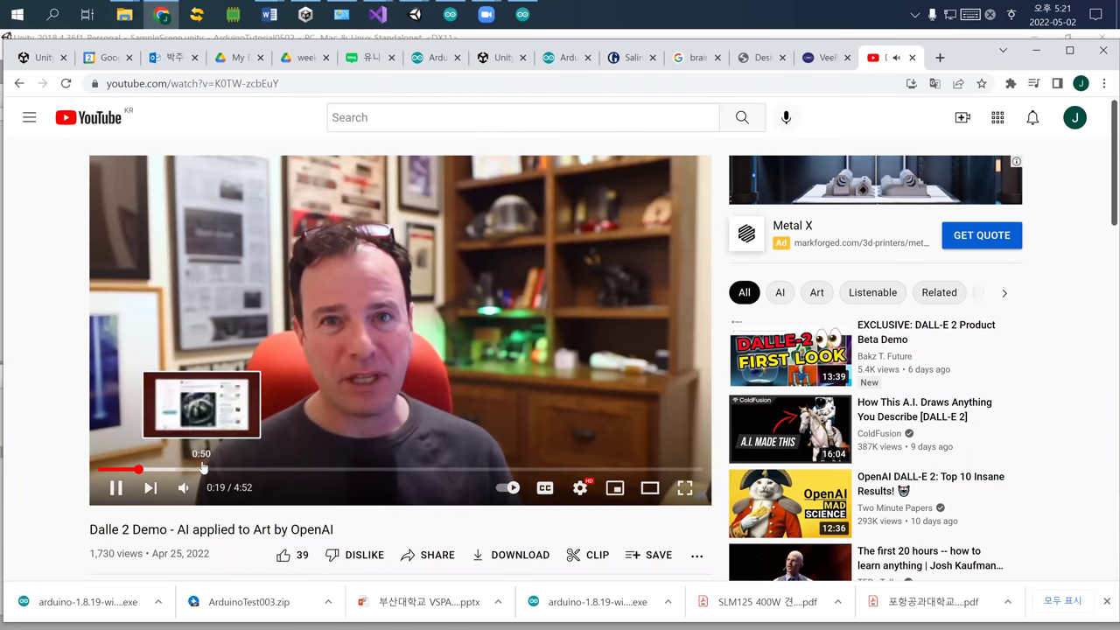
{"action": "left_click", "coordinate": [204, 470]}
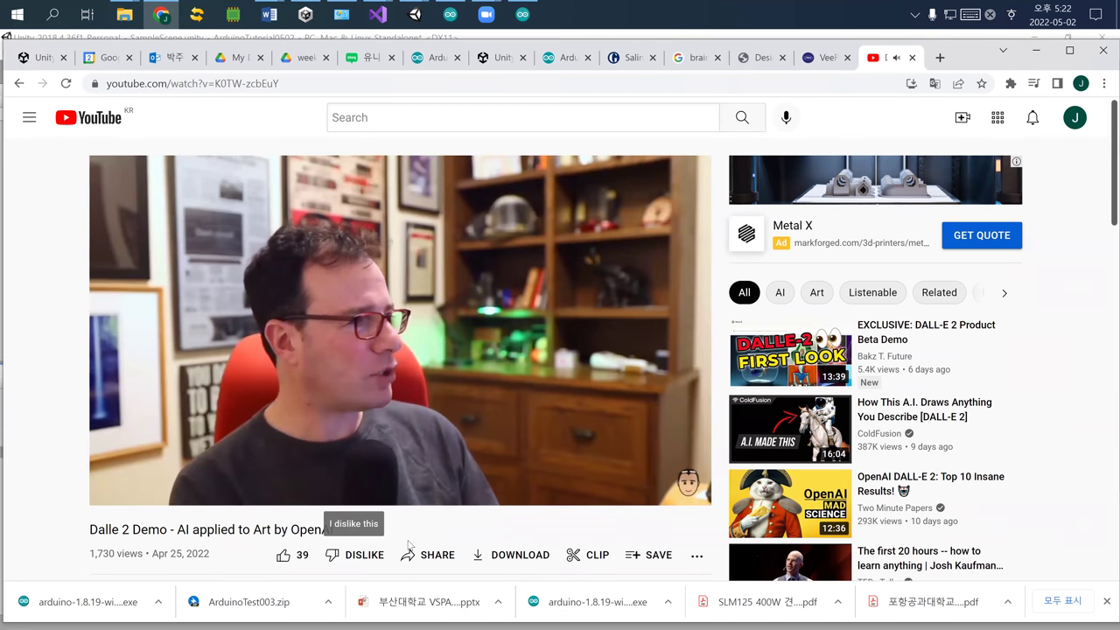
{"action": "left_click", "coordinate": [403, 399]}
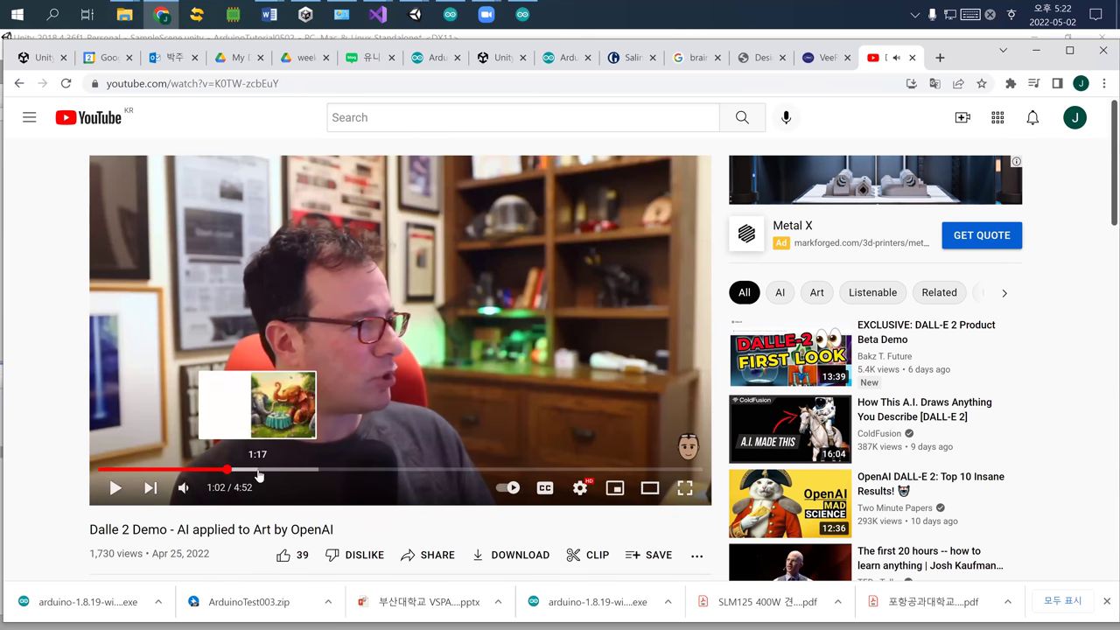
{"action": "left_click", "coordinate": [295, 413]}
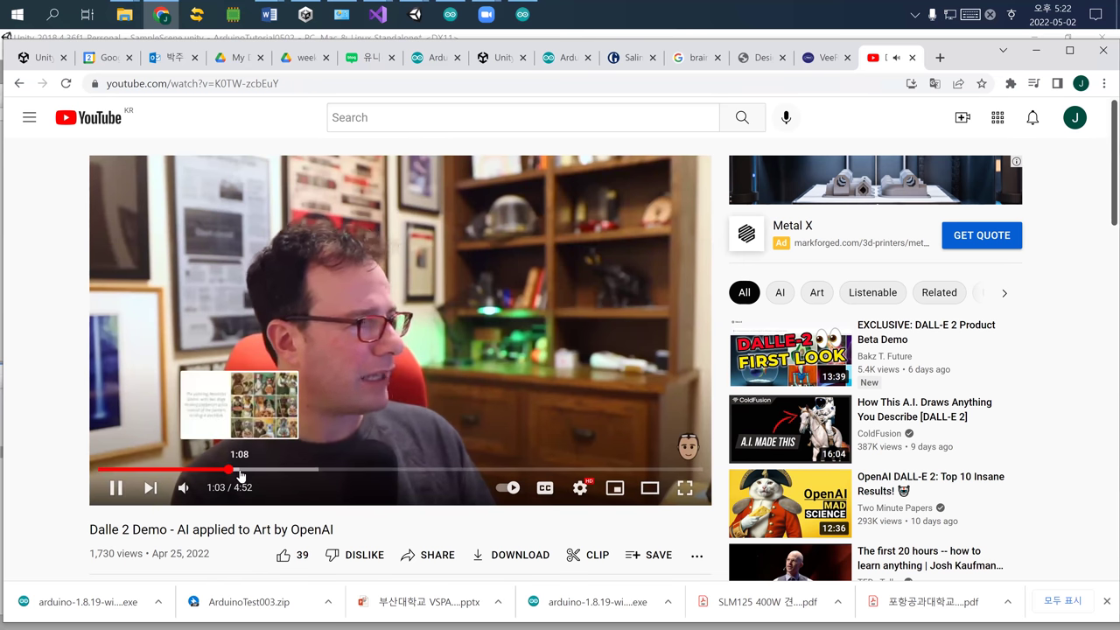
{"action": "left_click", "coordinate": [320, 408]}
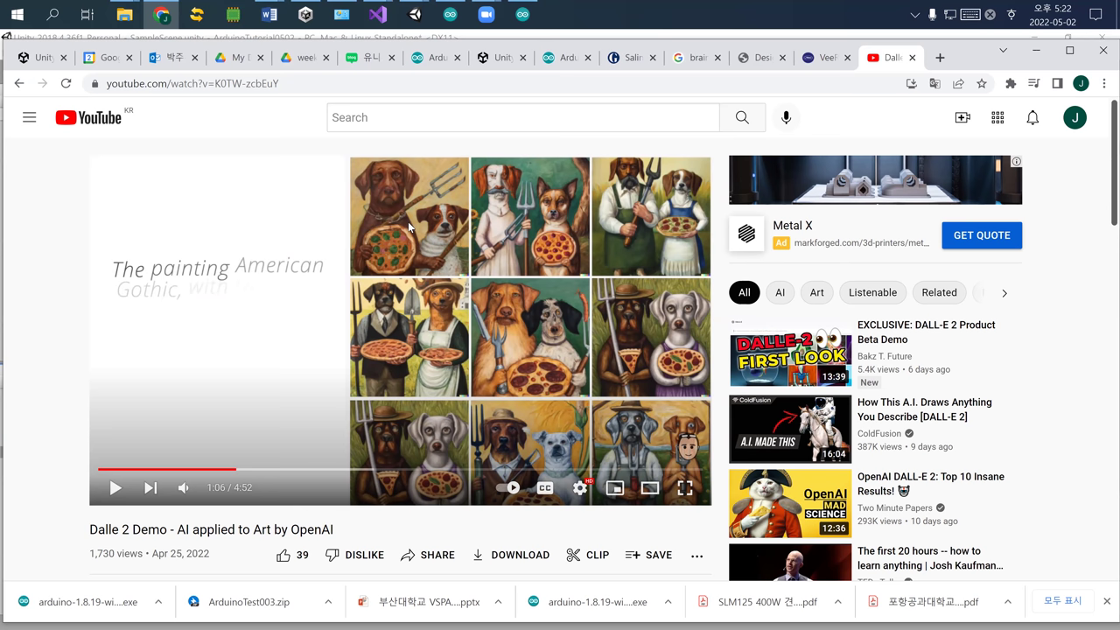
In the Outlook inbox, review the campus notice, '21 financial statements request and CiTE visit emails.
{"action": "left_click", "coordinate": [147, 57]}
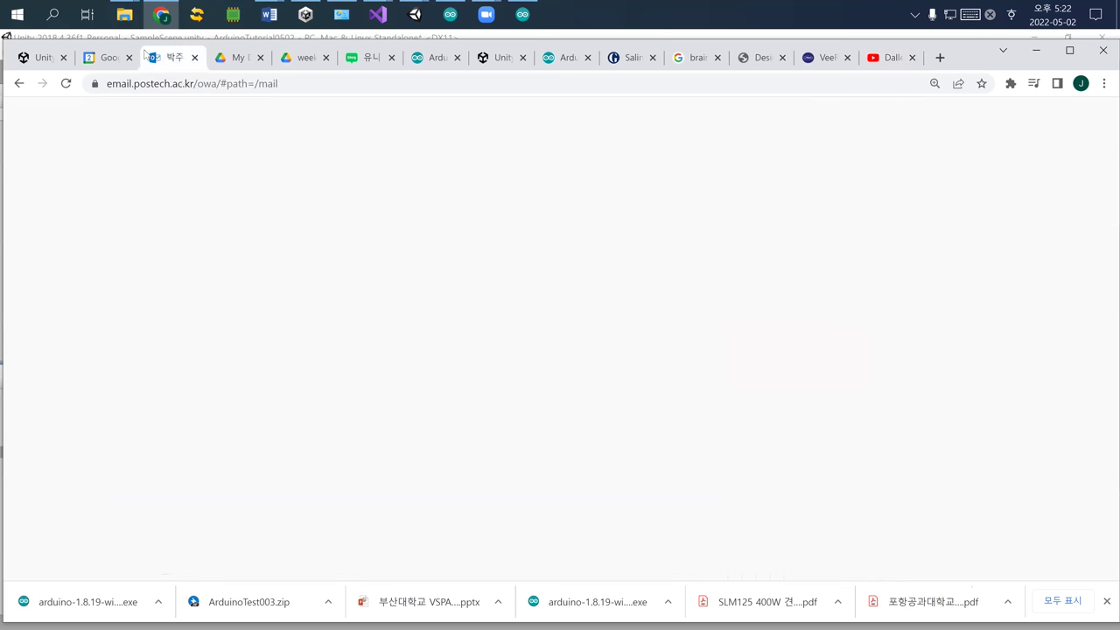
{"action": "left_click", "coordinate": [228, 255]}
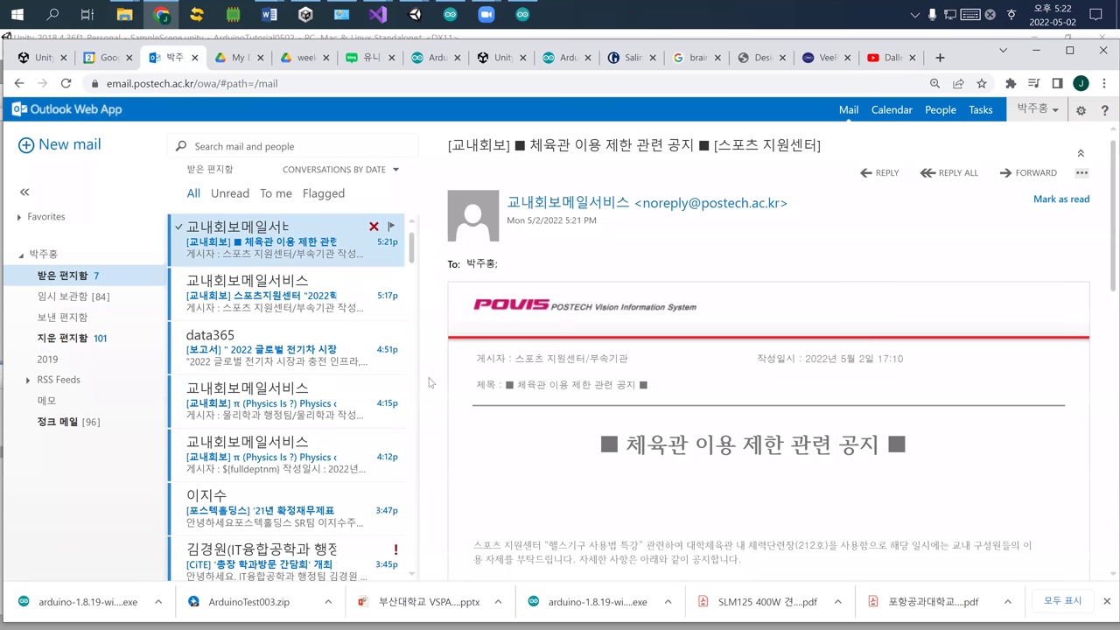
{"action": "scroll", "coordinate": [561, 451], "scroll_direction": "down", "scroll_amount": 3}
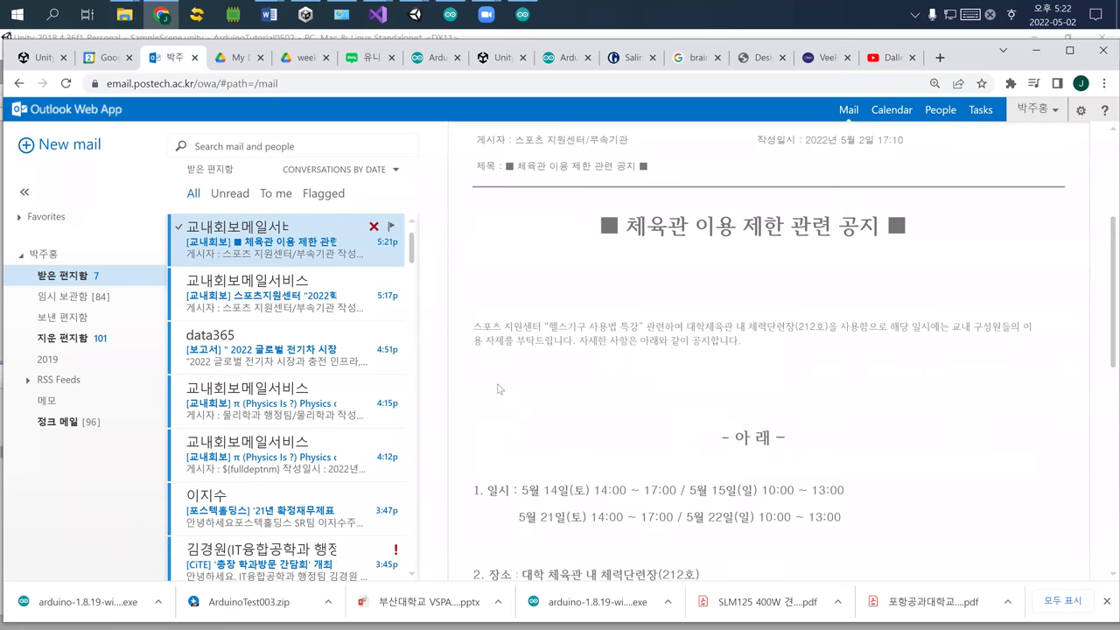
{"action": "scroll", "coordinate": [561, 451], "scroll_direction": "up", "scroll_amount": 3}
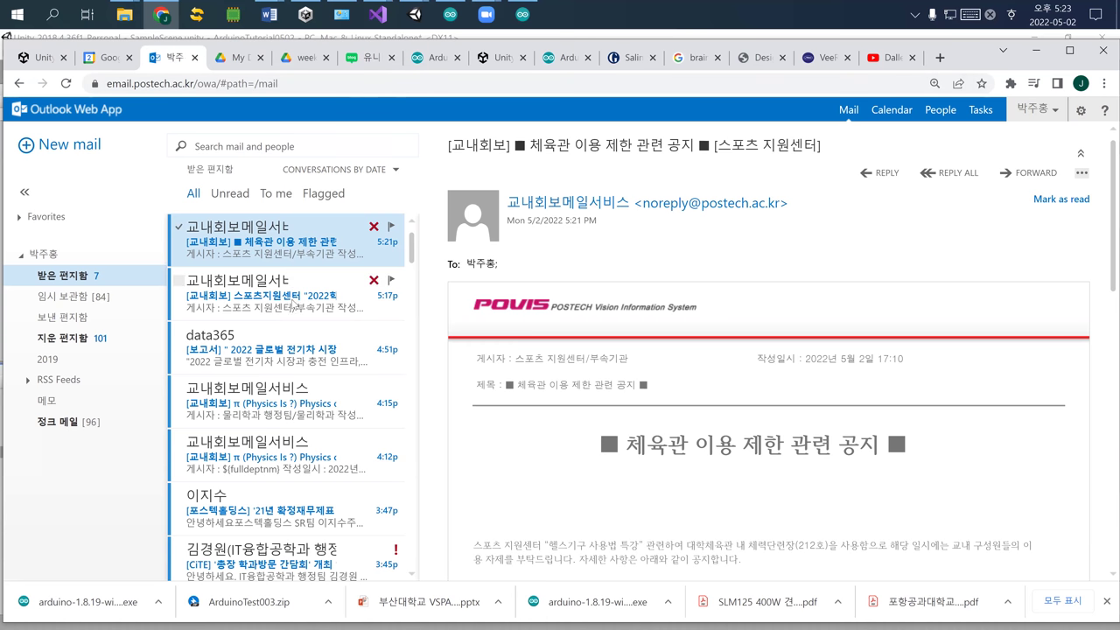
{"action": "left_click", "coordinate": [253, 510]}
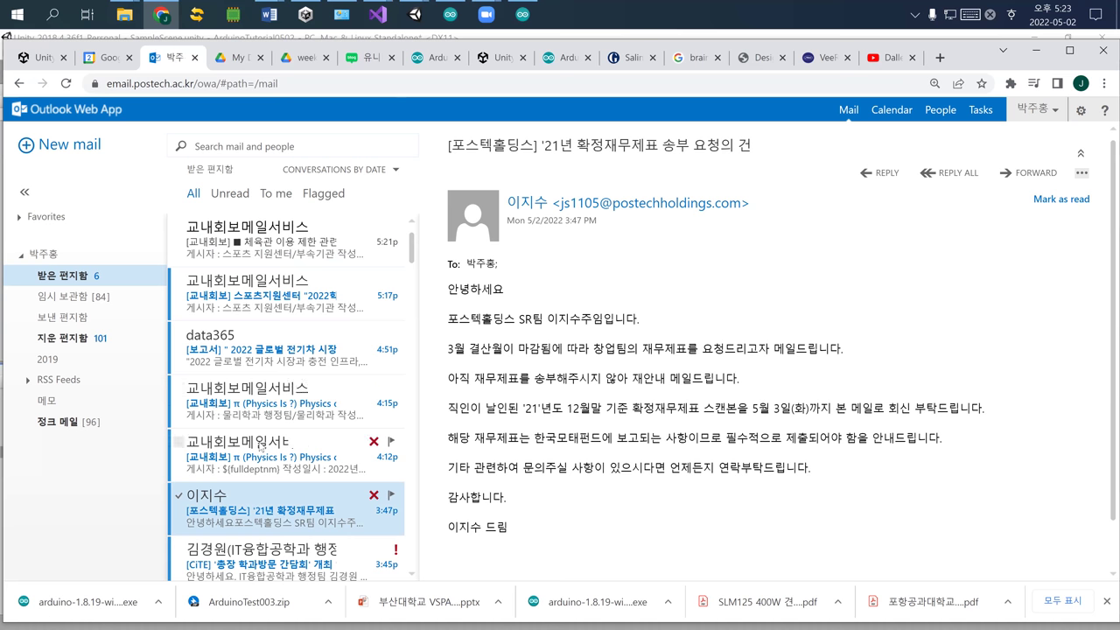
{"action": "scroll", "coordinate": [250, 446], "scroll_direction": "down", "scroll_amount": 3}
{"action": "left_click", "coordinate": [252, 355]}
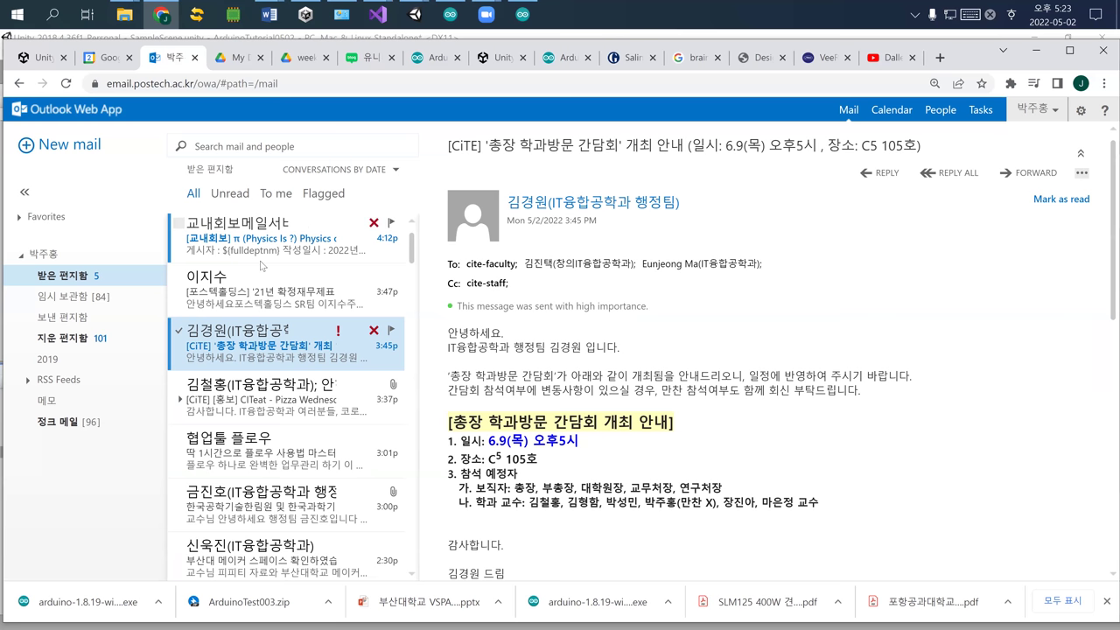
Delete the campus notices, the 교내회보 Physics of Society notice and the data365 report email.
{"action": "left_click", "coordinate": [262, 261]}
{"action": "left_click", "coordinate": [374, 229]}
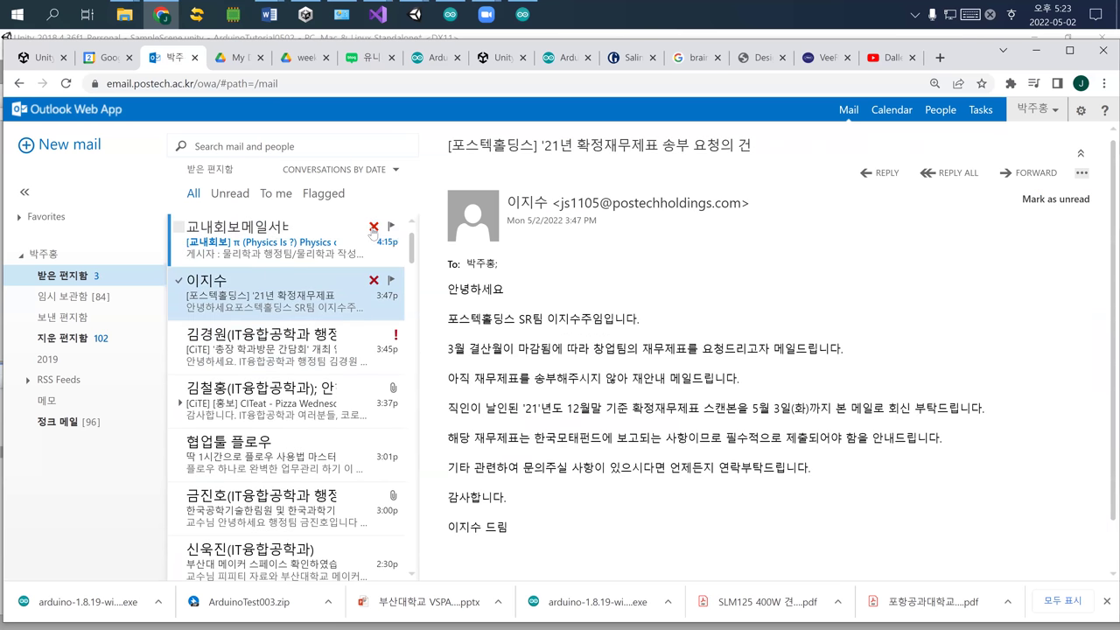
{"action": "left_click", "coordinate": [335, 244]}
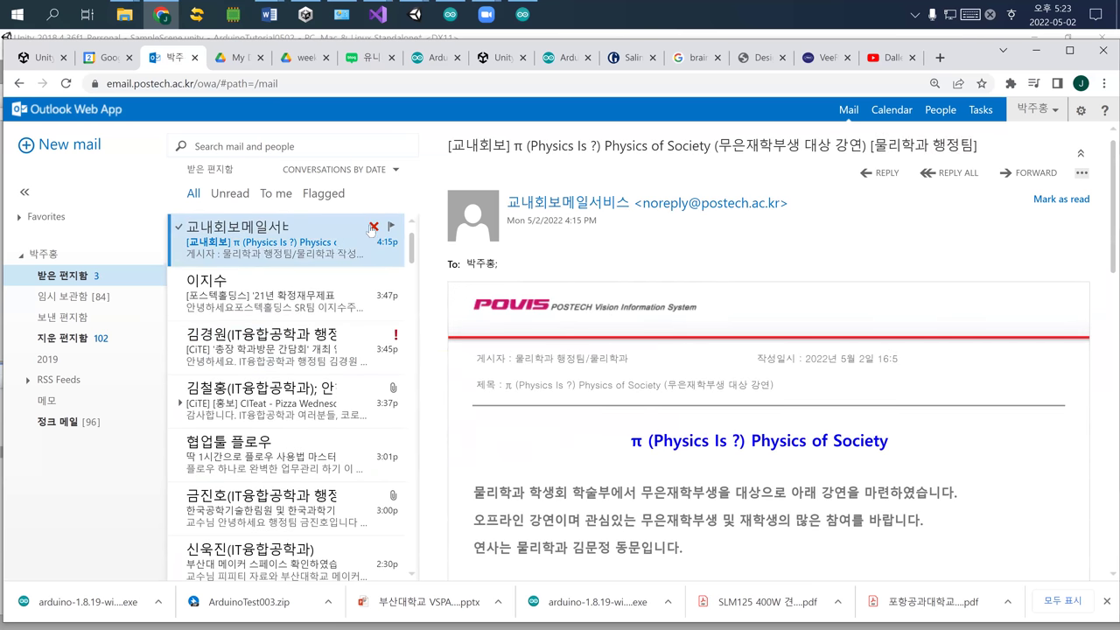
{"action": "left_click", "coordinate": [373, 229]}
{"action": "left_click", "coordinate": [344, 241]}
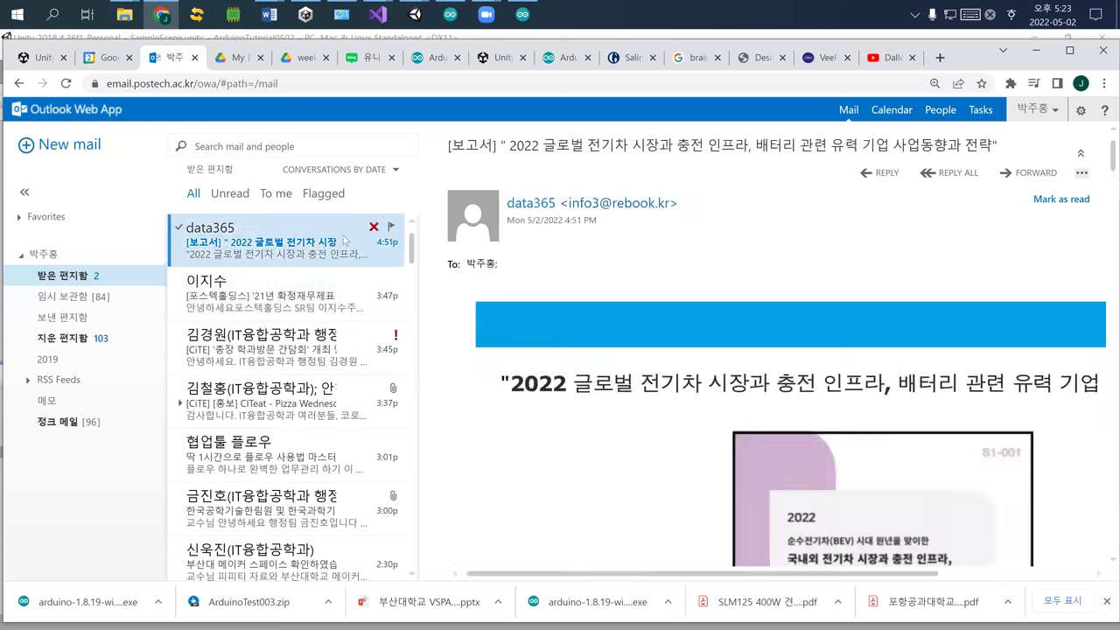
{"action": "left_click", "coordinate": [374, 228]}
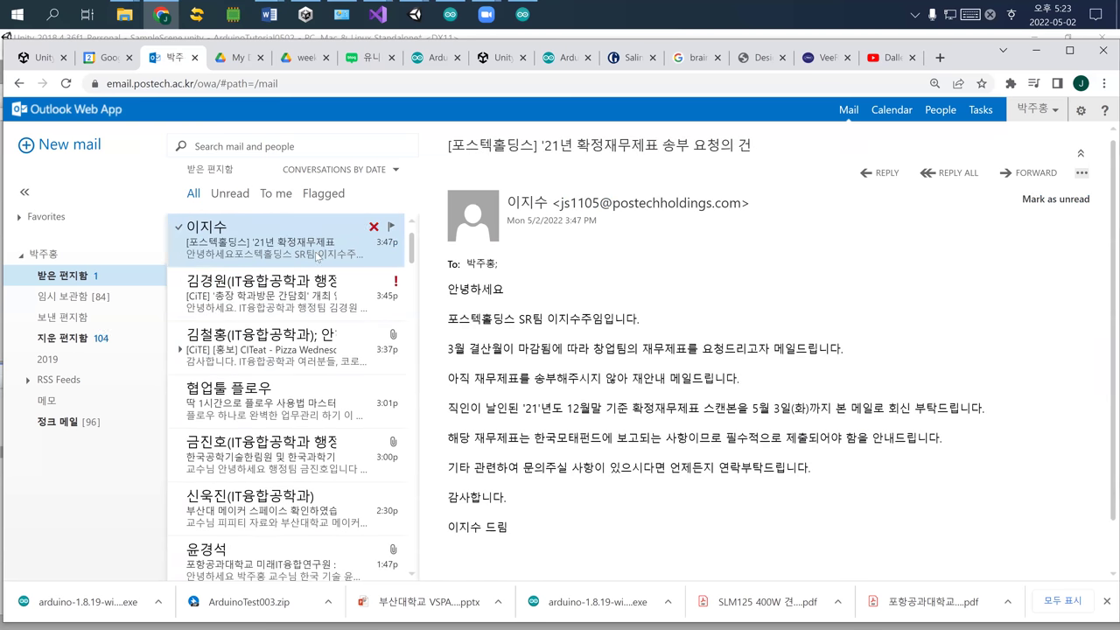
{"action": "left_click", "coordinate": [282, 285]}
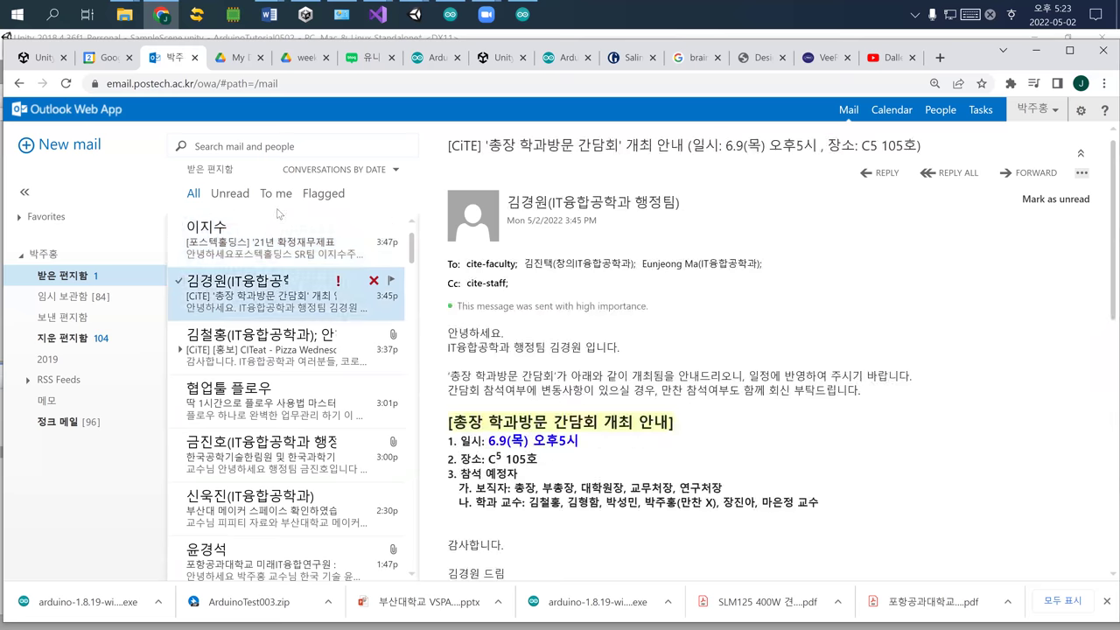
{"action": "left_click", "coordinate": [273, 235]}
{"action": "left_click", "coordinate": [282, 149]}
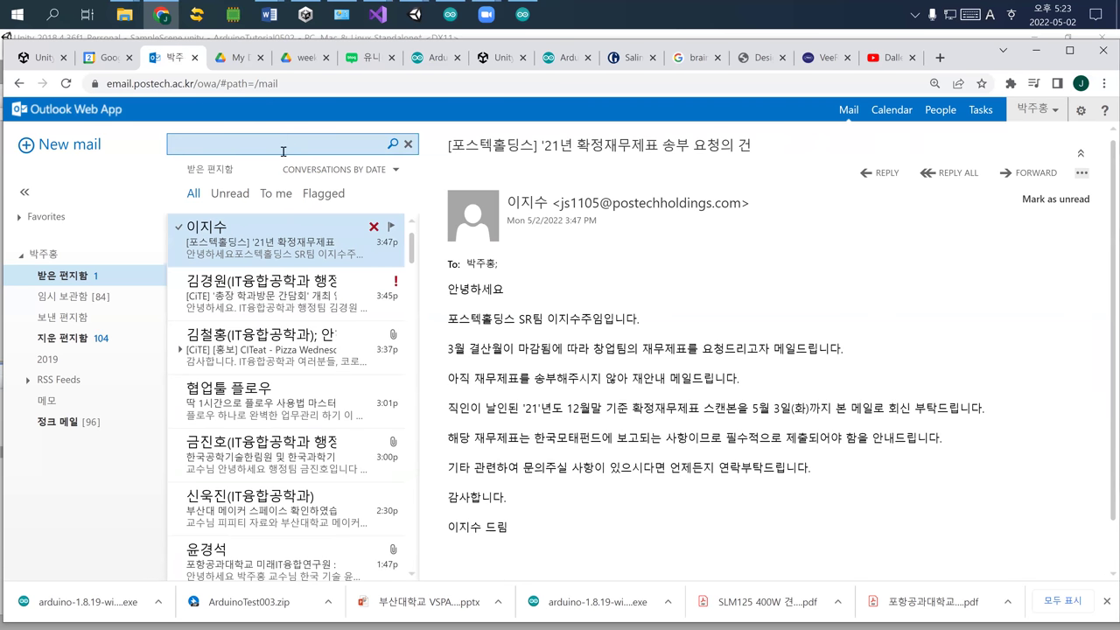
Search the mailbox for 확정 and preview the matching emails.
{"action": "type", "text": "확정"}
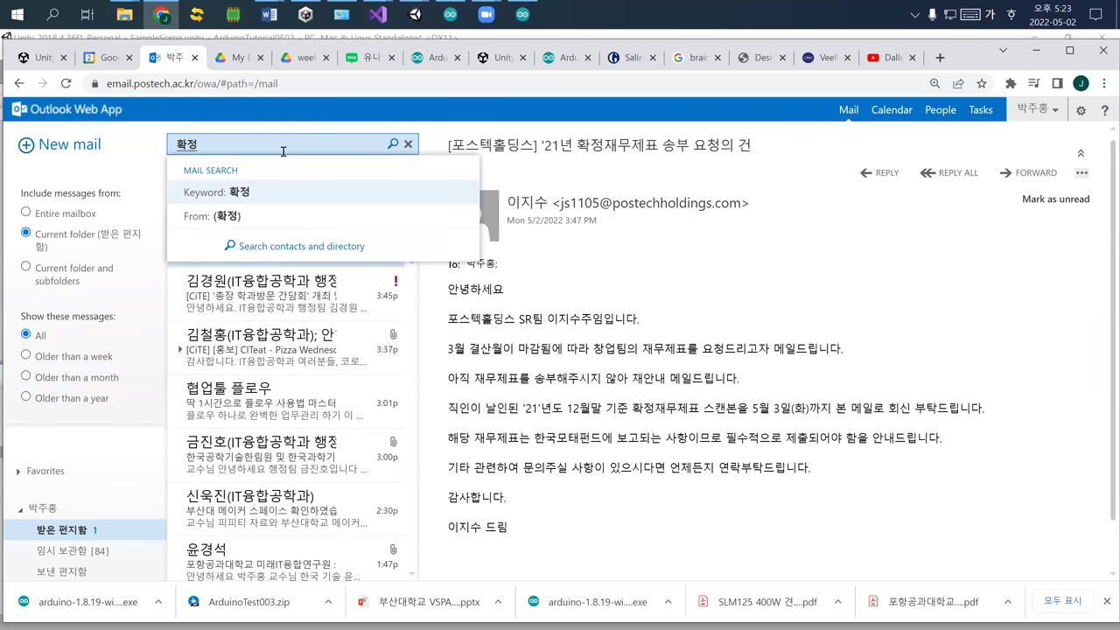
{"action": "key", "text": "Return"}
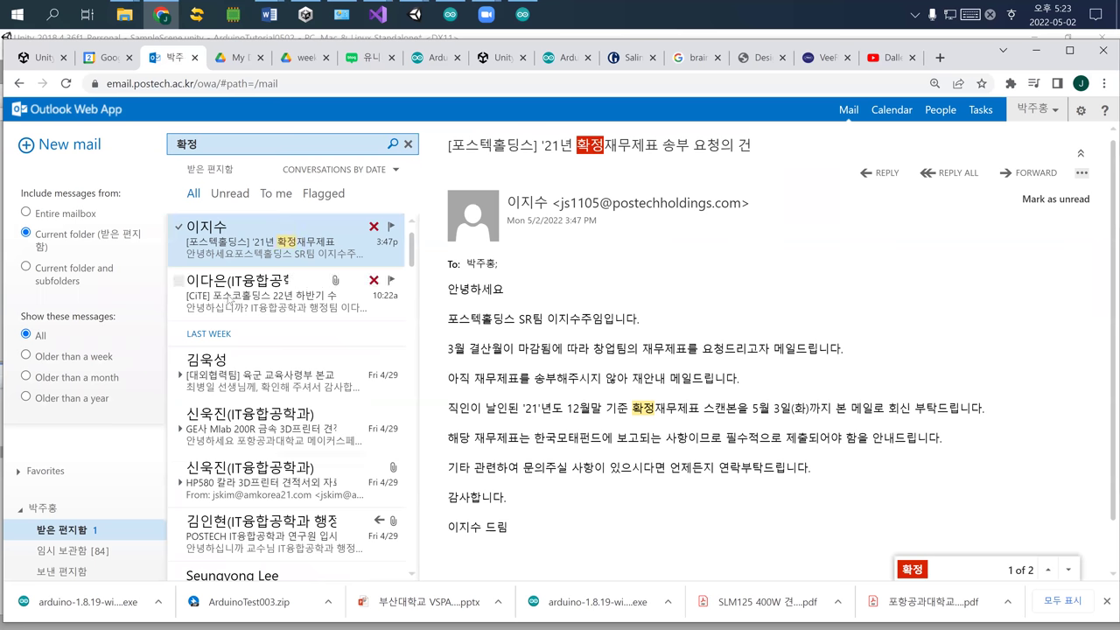
{"action": "left_click", "coordinate": [230, 302]}
{"action": "left_click", "coordinate": [238, 416]}
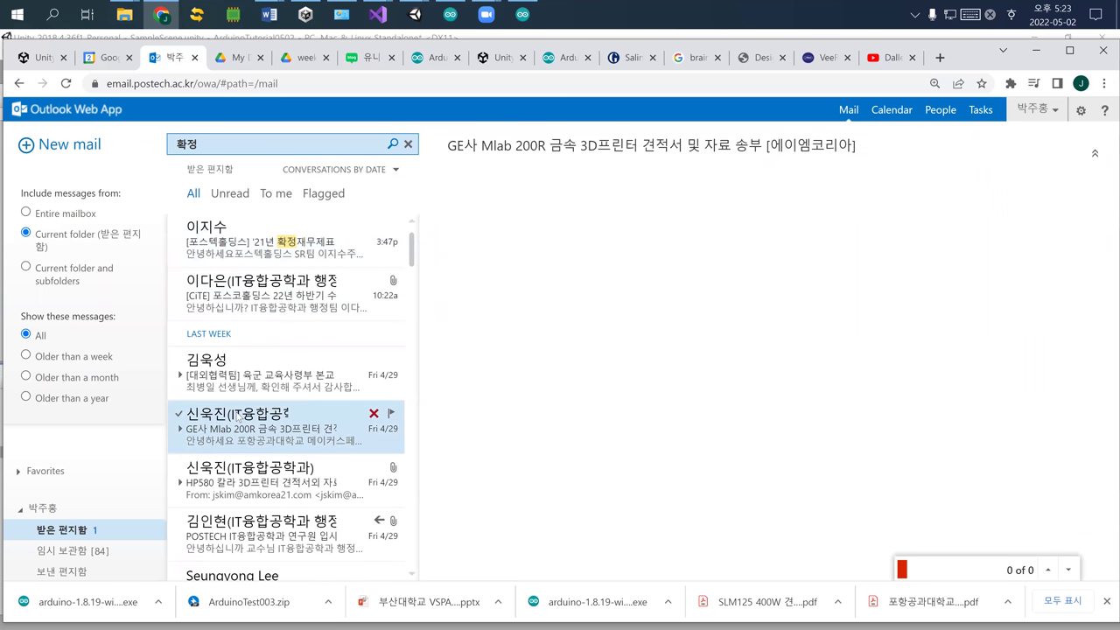
{"action": "left_click", "coordinate": [245, 372]}
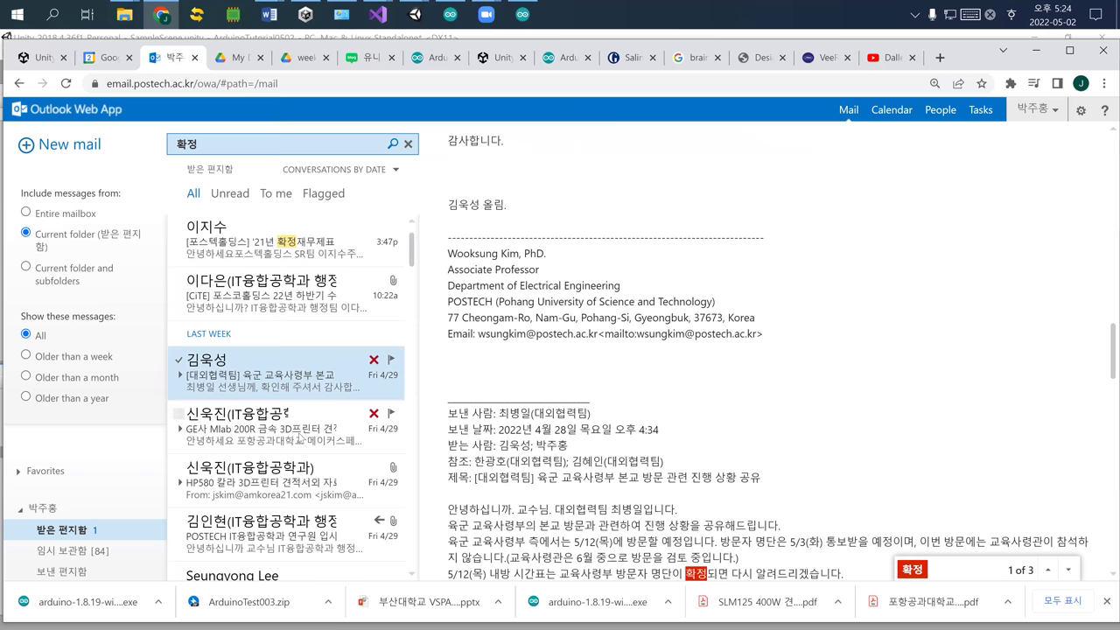
{"action": "left_click", "coordinate": [297, 468]}
{"action": "scroll", "coordinate": [297, 438], "scroll_direction": "down", "scroll_amount": 3}
{"action": "left_click", "coordinate": [254, 315]}
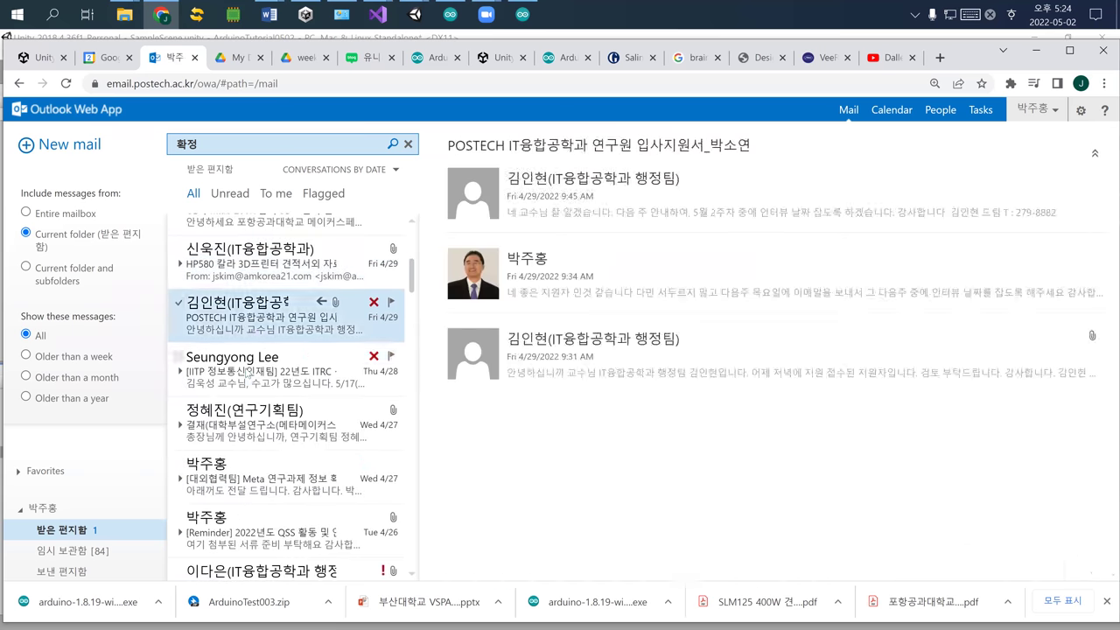
{"action": "left_click", "coordinate": [248, 372]}
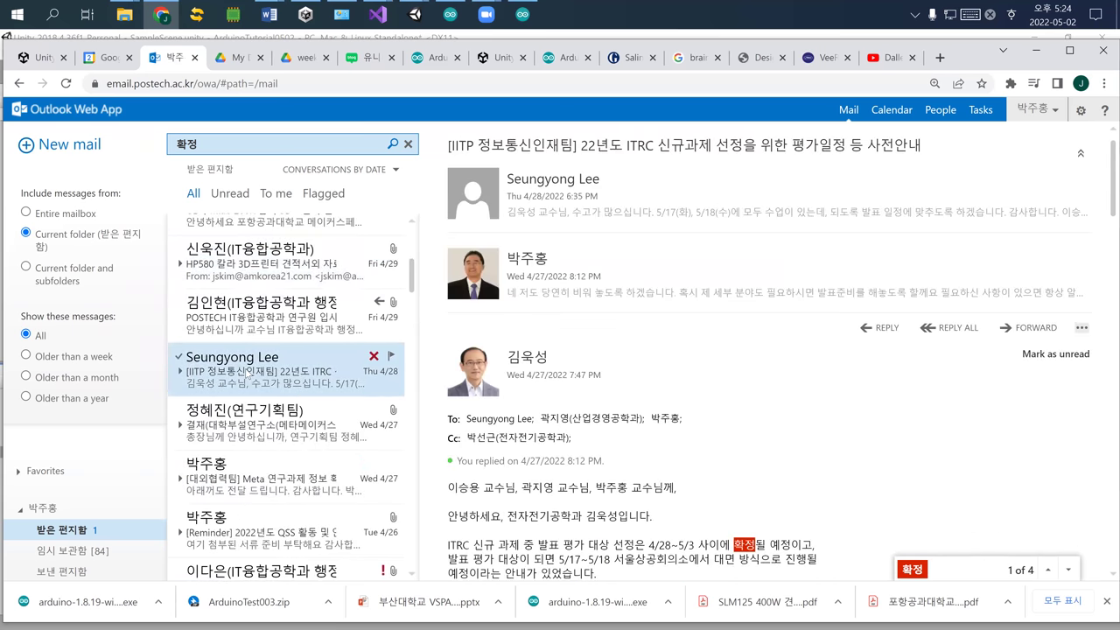
{"action": "left_click", "coordinate": [254, 420]}
{"action": "scroll", "coordinate": [272, 455], "scroll_direction": "down", "scroll_amount": 2}
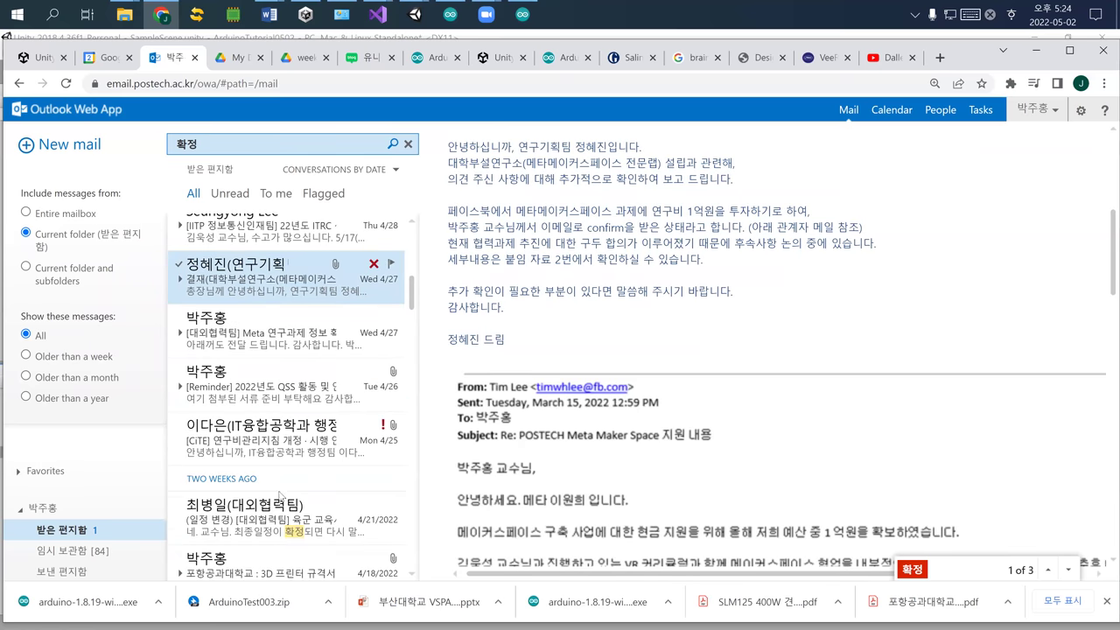
{"action": "left_click", "coordinate": [279, 499]}
Refine the search to 확정 재무 and download the 결산재무제표_2021 email's PDF attachment.
{"action": "left_click", "coordinate": [246, 148]}
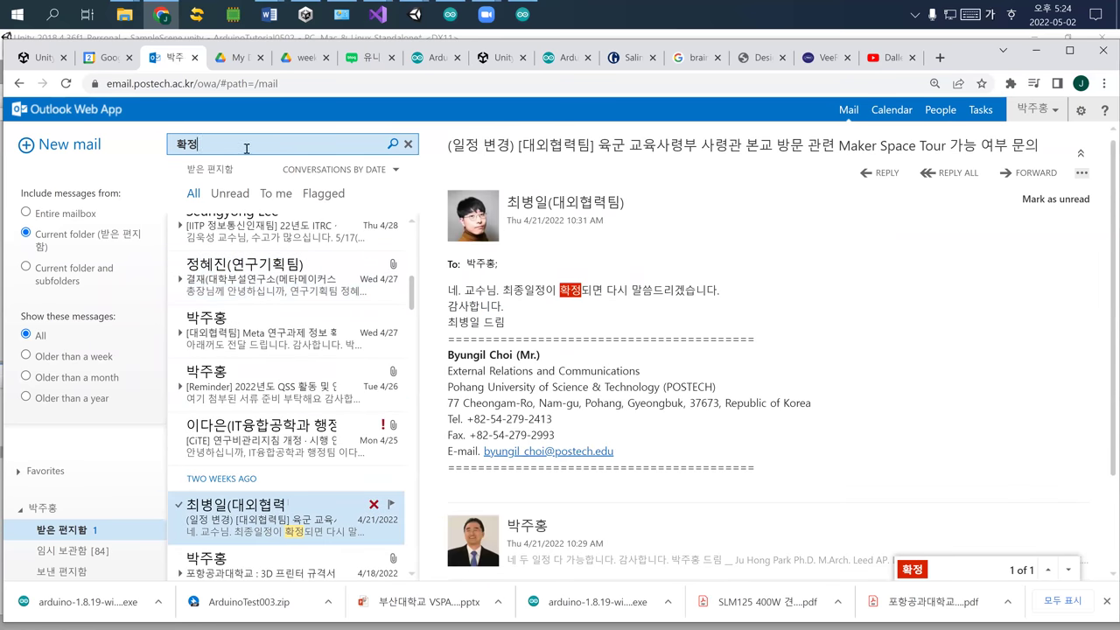
{"action": "type", "text": " 재무"}
{"action": "key", "text": "Return"}
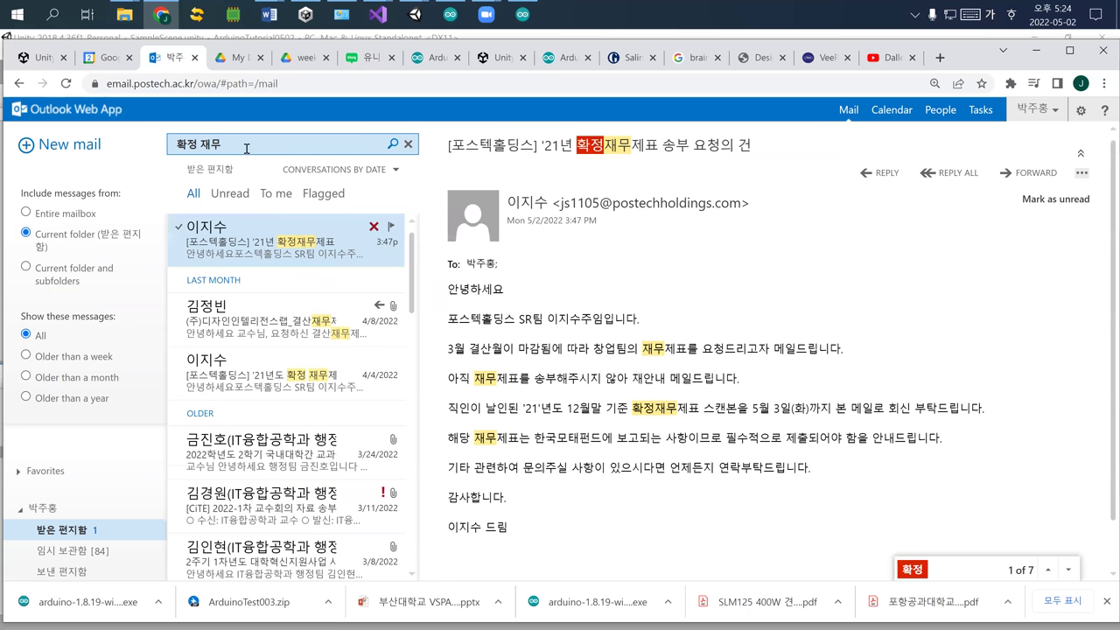
{"action": "left_click", "coordinate": [249, 324]}
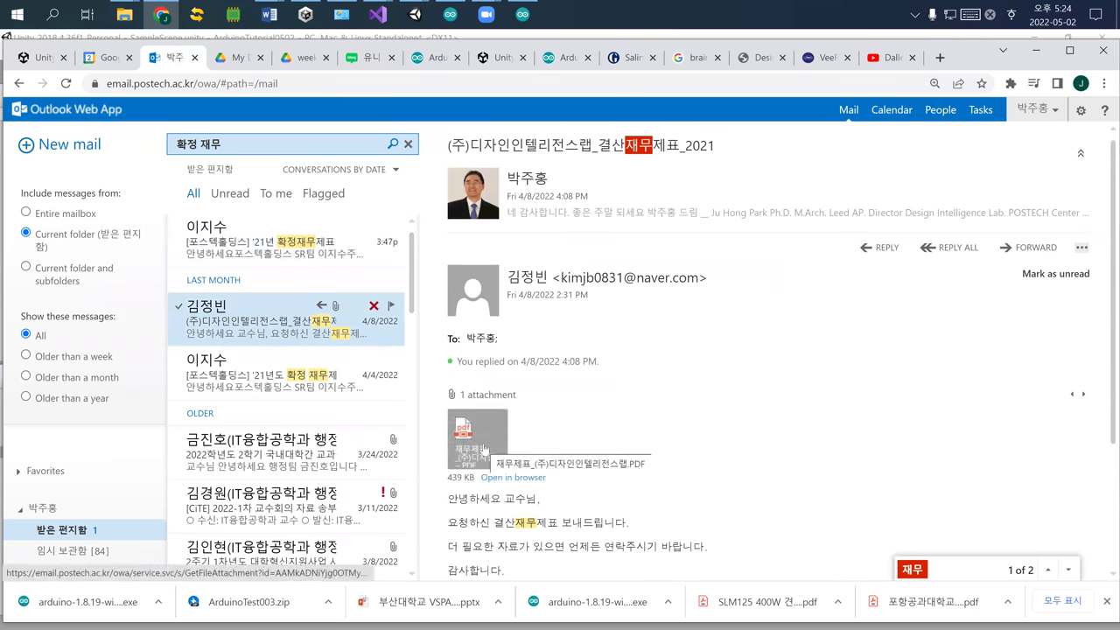
{"action": "left_click", "coordinate": [484, 449]}
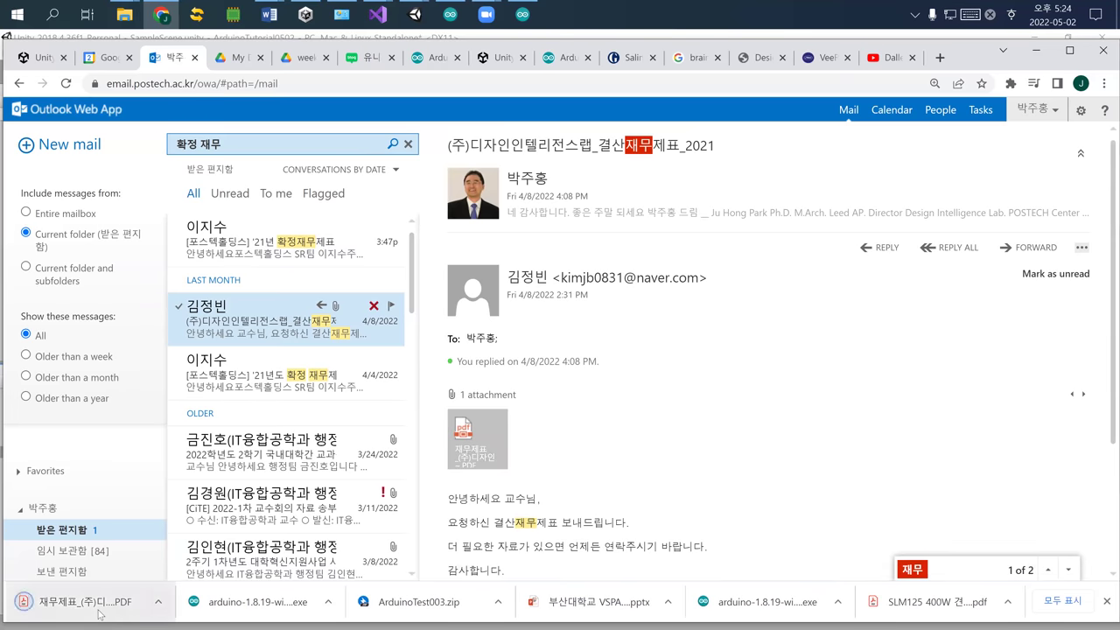
Open the downloaded 재무제표_(주)디자인인텔리전스랩.PDF and review all three pages.
{"action": "left_click", "coordinate": [100, 612]}
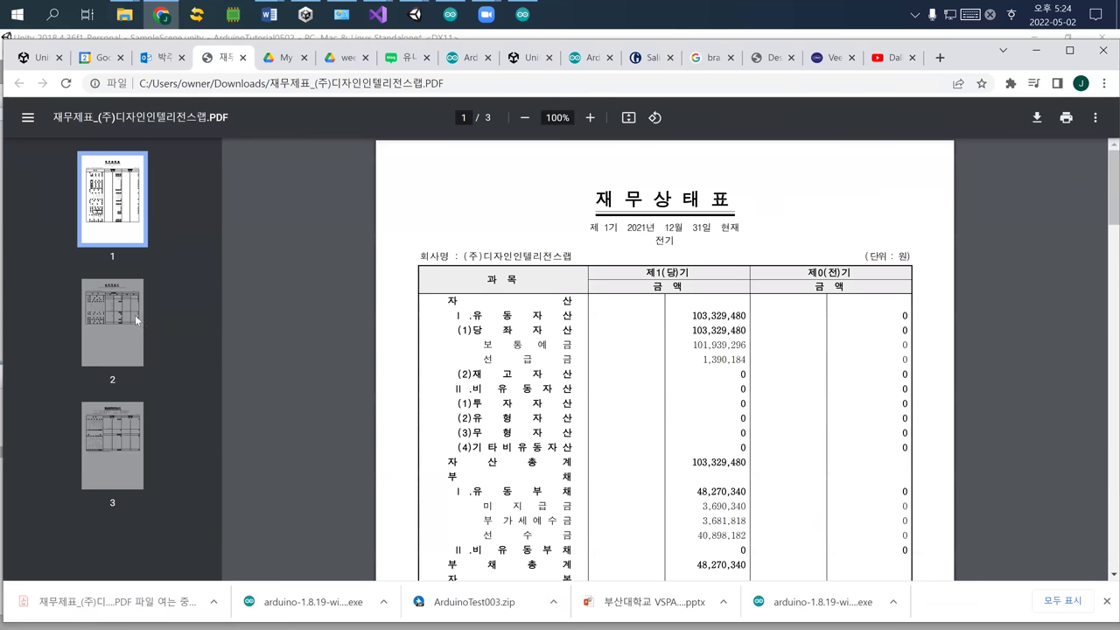
{"action": "left_click", "coordinate": [136, 322]}
{"action": "left_click", "coordinate": [112, 446]}
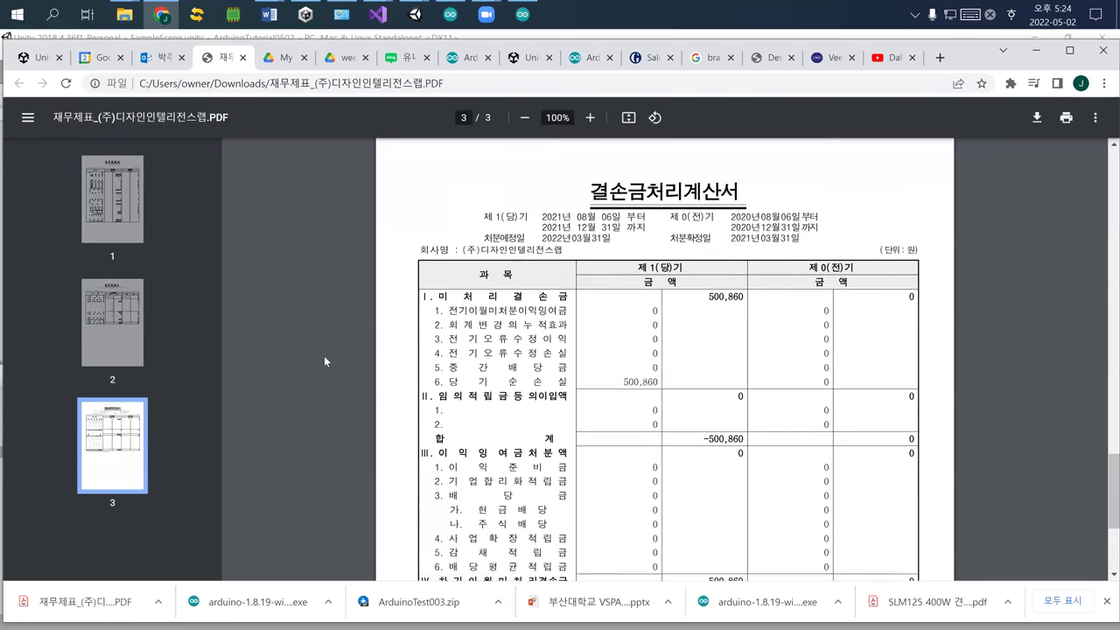
{"action": "scroll", "coordinate": [324, 361], "scroll_direction": "down", "scroll_amount": 5}
{"action": "left_click", "coordinate": [112, 199]}
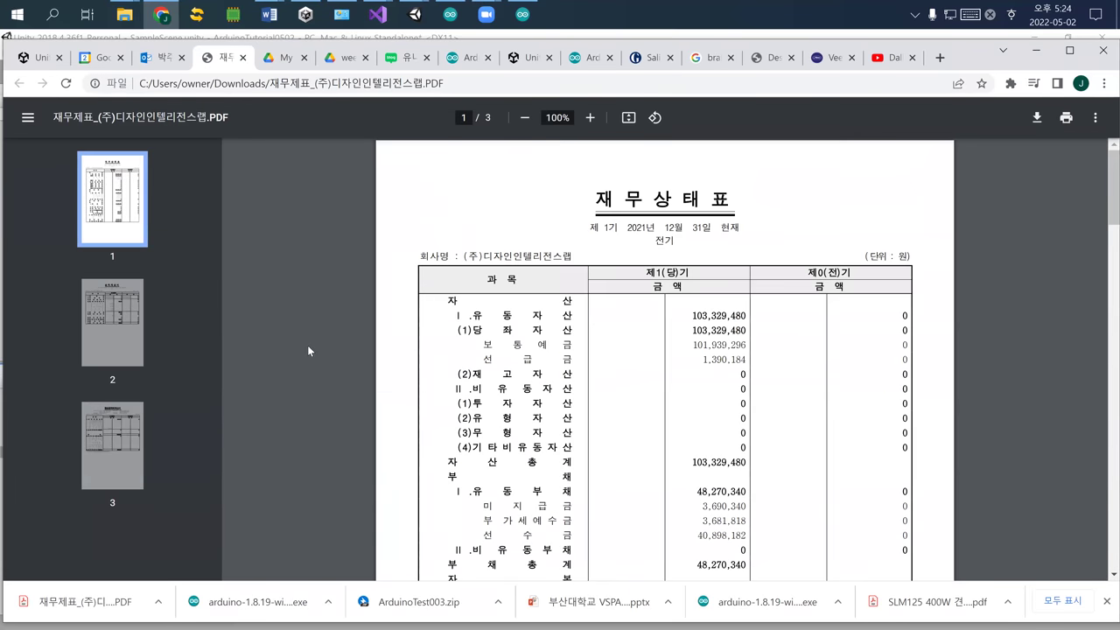
{"action": "scroll", "coordinate": [314, 351], "scroll_direction": "down", "scroll_amount": 2}
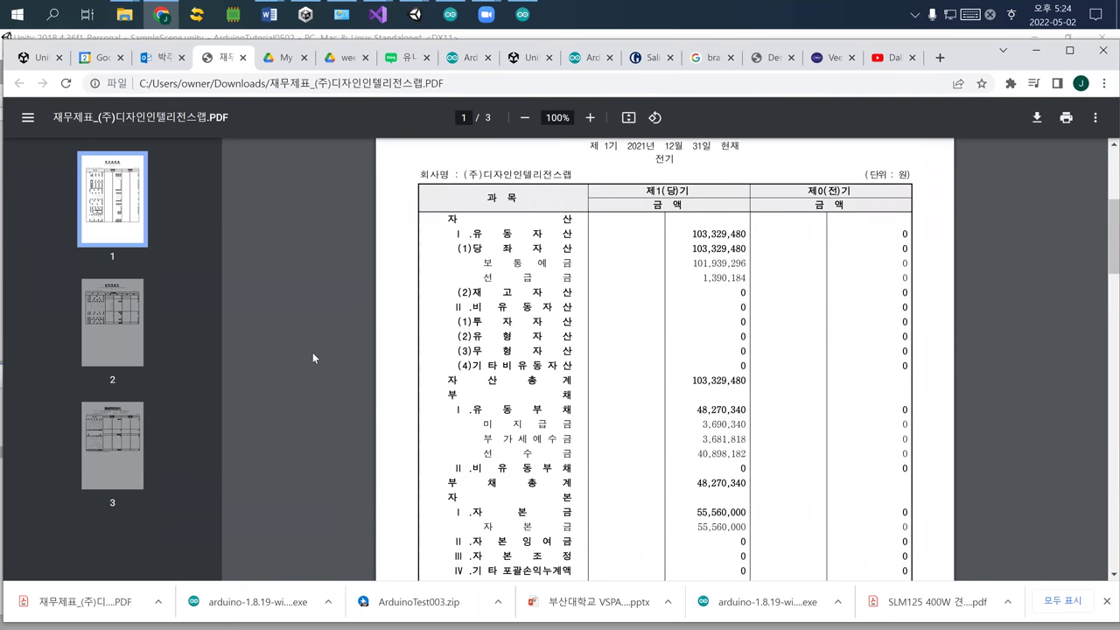
{"action": "scroll", "coordinate": [313, 351], "scroll_direction": "down", "scroll_amount": 5}
{"action": "scroll", "coordinate": [333, 360], "scroll_direction": "down", "scroll_amount": 6}
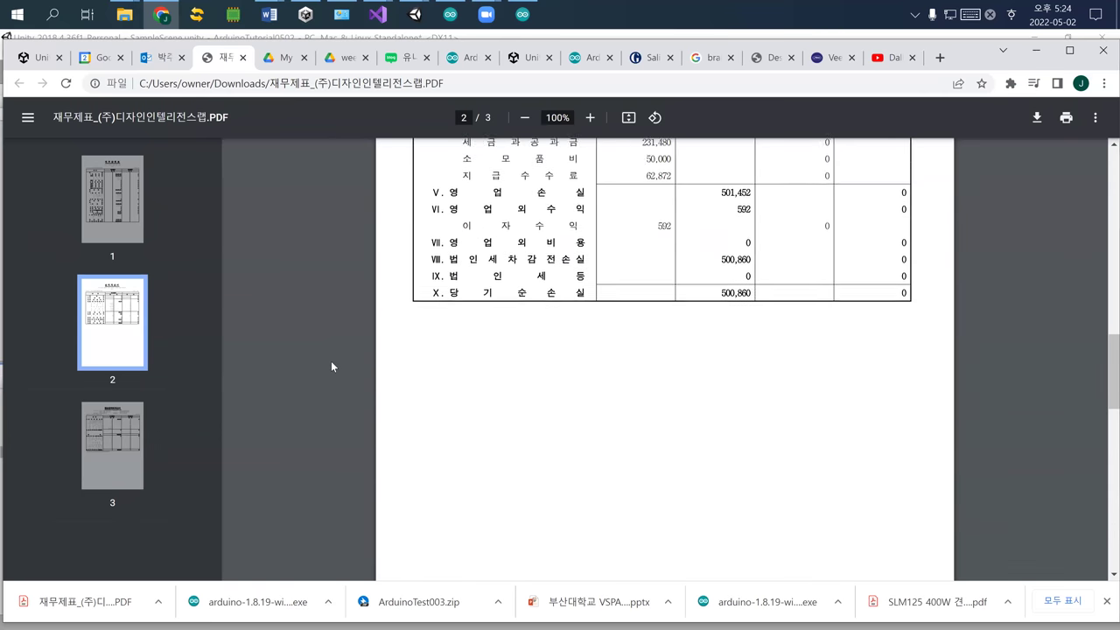
{"action": "scroll", "coordinate": [315, 359], "scroll_direction": "down", "scroll_amount": 4}
{"action": "scroll", "coordinate": [293, 350], "scroll_direction": "down", "scroll_amount": 4}
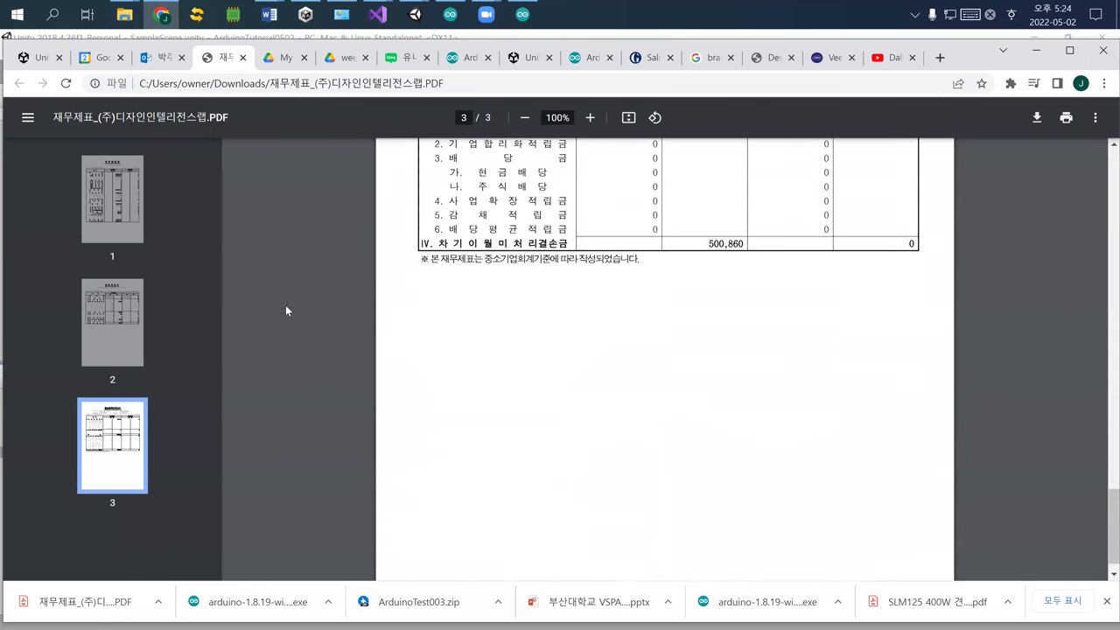
{"action": "left_click", "coordinate": [149, 60]}
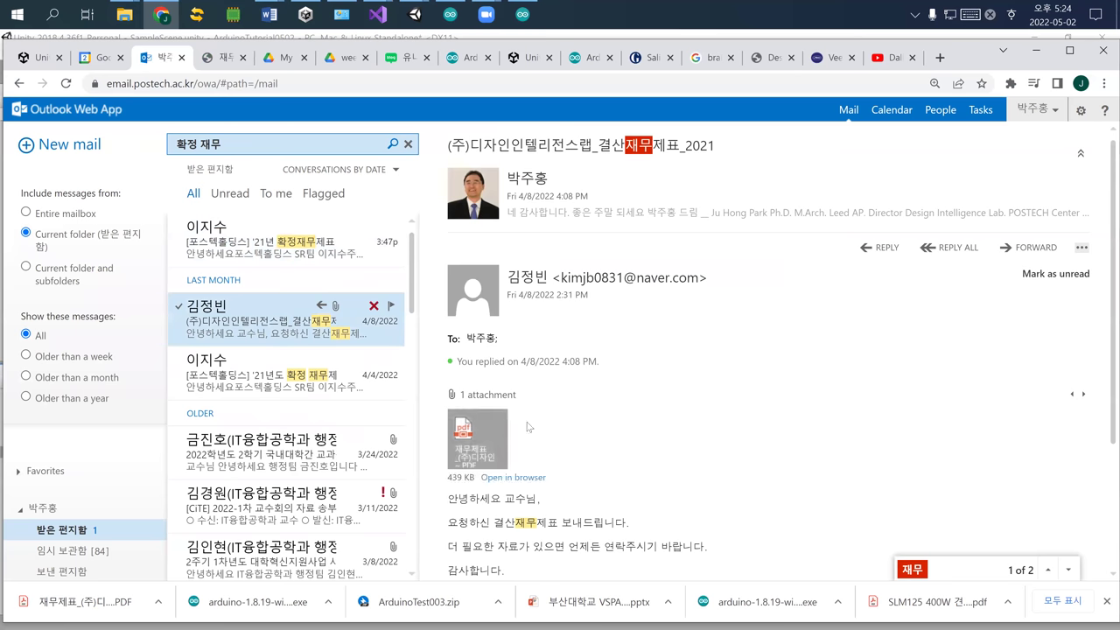
Start a reply to the May 2 확정재무제표 request email with a greeting.
{"action": "scroll", "coordinate": [526, 433], "scroll_direction": "down", "scroll_amount": 2}
{"action": "scroll", "coordinate": [528, 422], "scroll_direction": "up", "scroll_amount": 1}
{"action": "scroll", "coordinate": [528, 422], "scroll_direction": "up", "scroll_amount": 2}
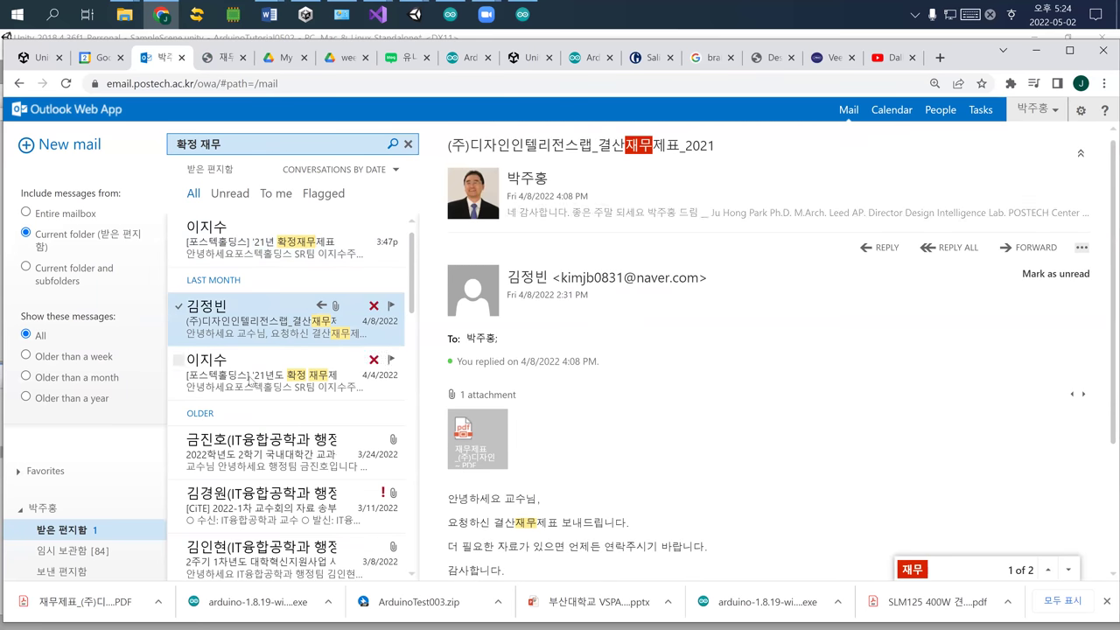
{"action": "left_click", "coordinate": [252, 379]}
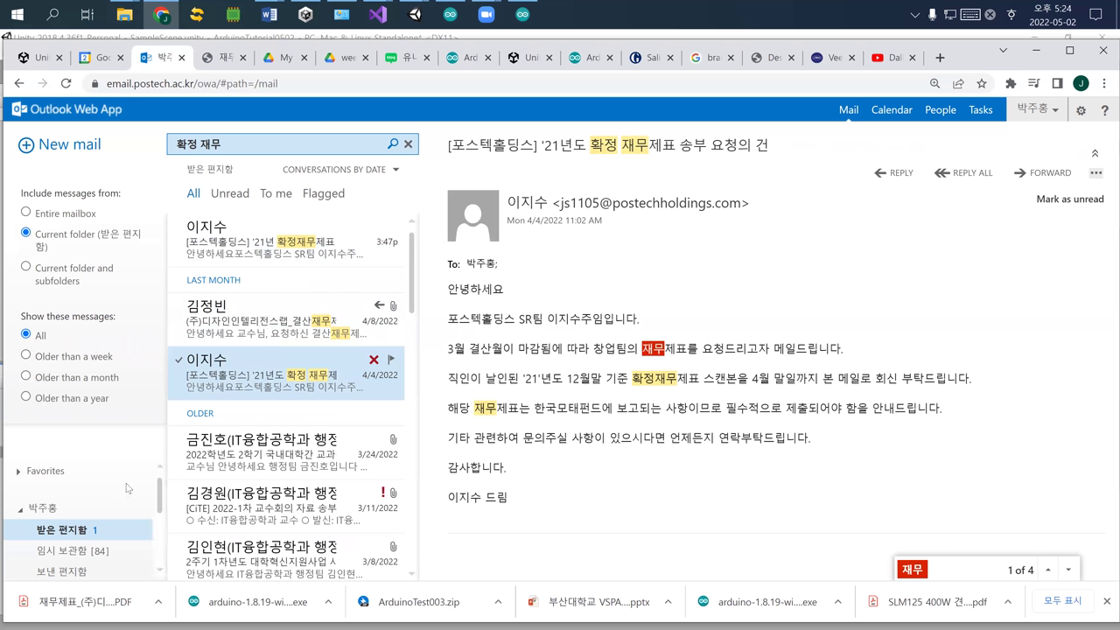
{"action": "left_click", "coordinate": [272, 241]}
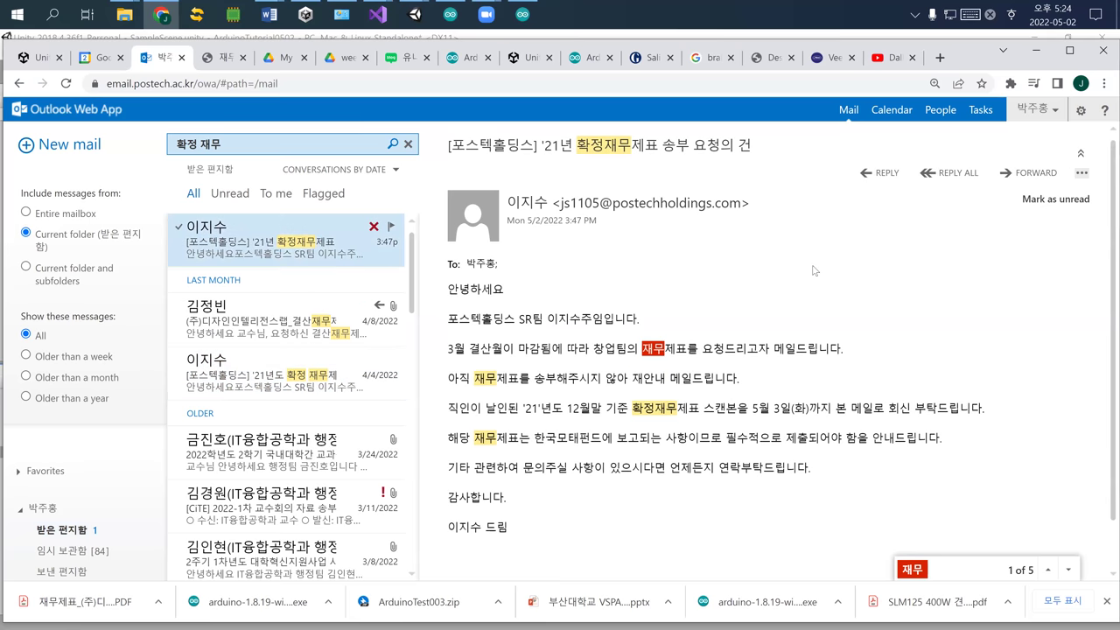
{"action": "left_click", "coordinate": [949, 174]}
{"action": "type", "text": "아"}
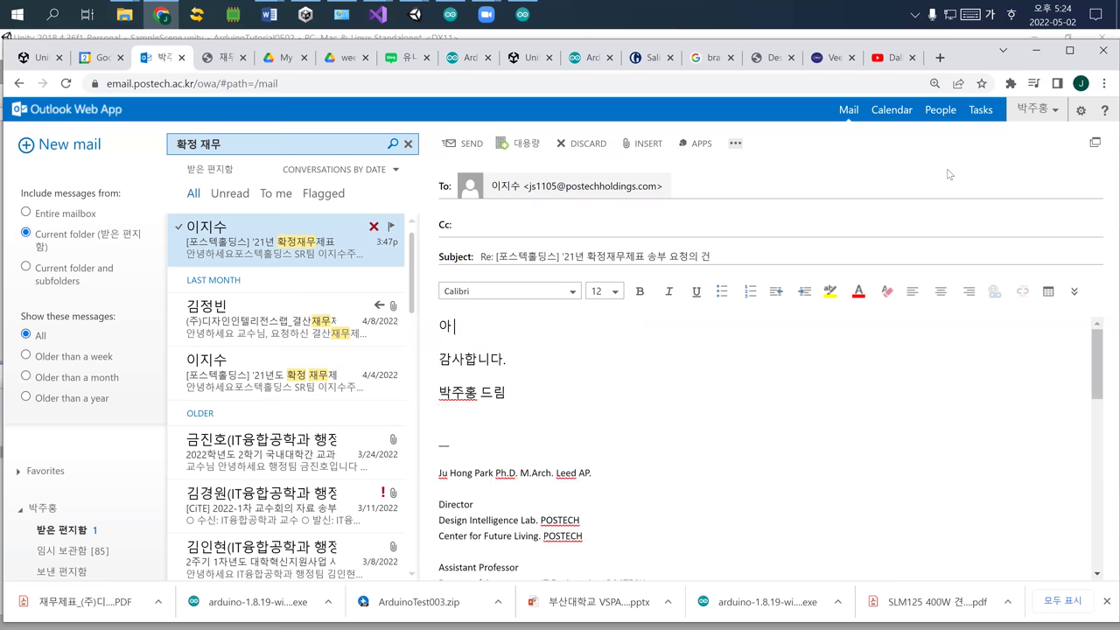
Bring the Arduino IDE window to the front from the taskbar.
{"action": "left_click", "coordinate": [490, 15]}
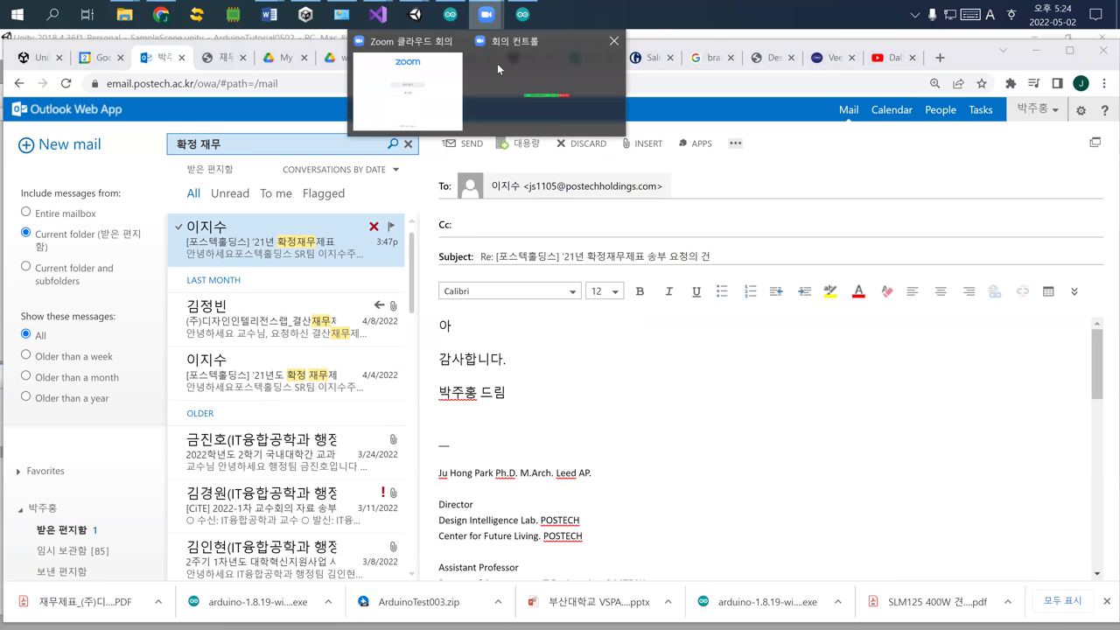
{"action": "left_click", "coordinate": [497, 63]}
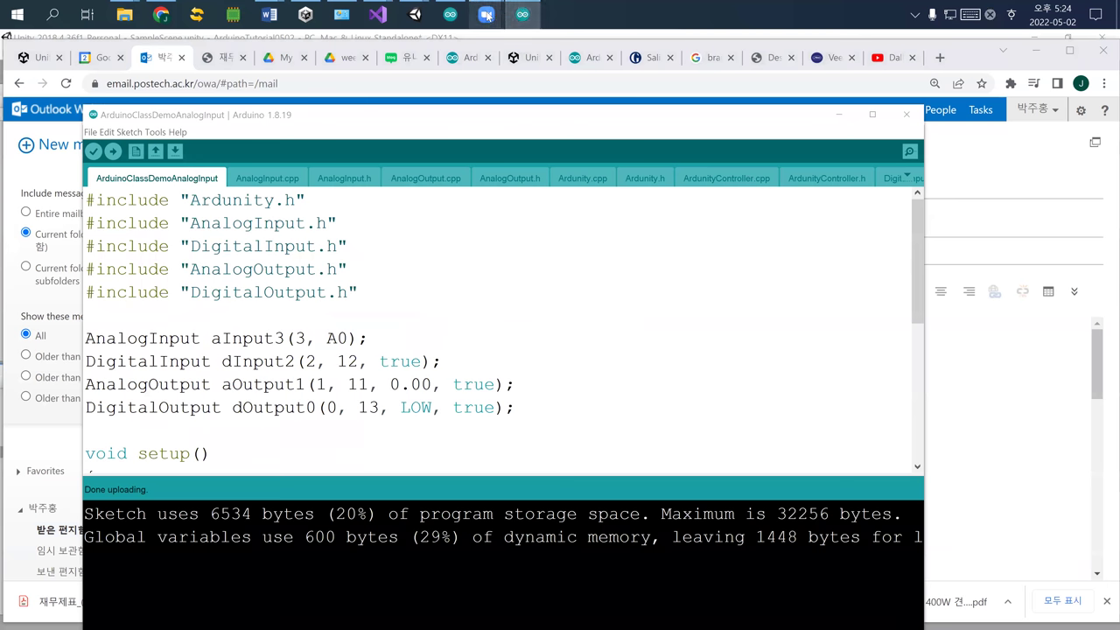
{"action": "left_click", "coordinate": [512, 82]}
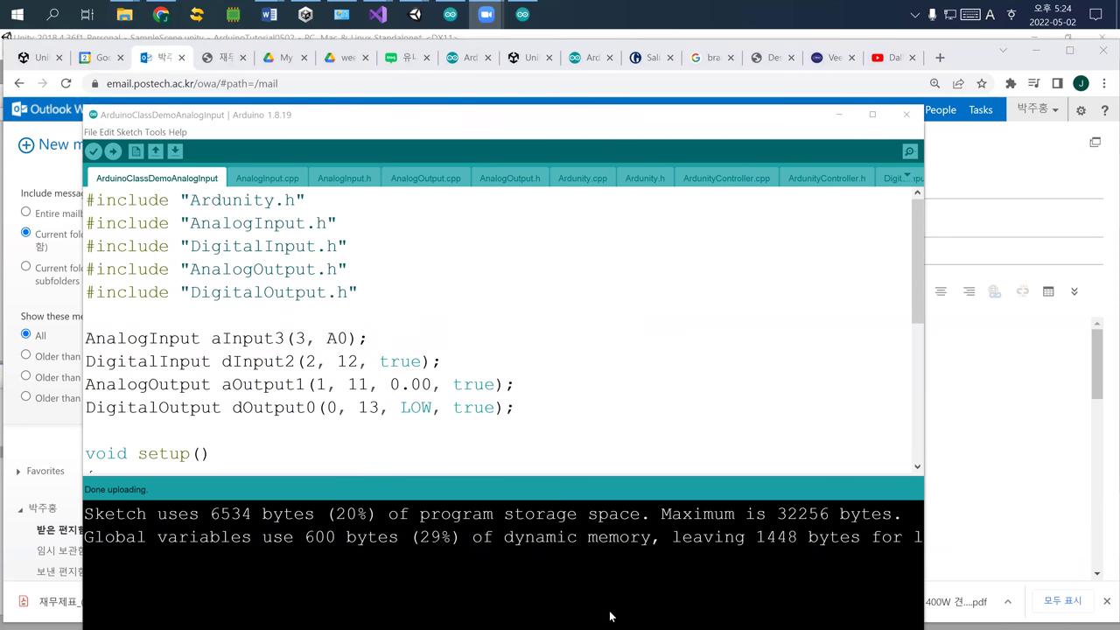